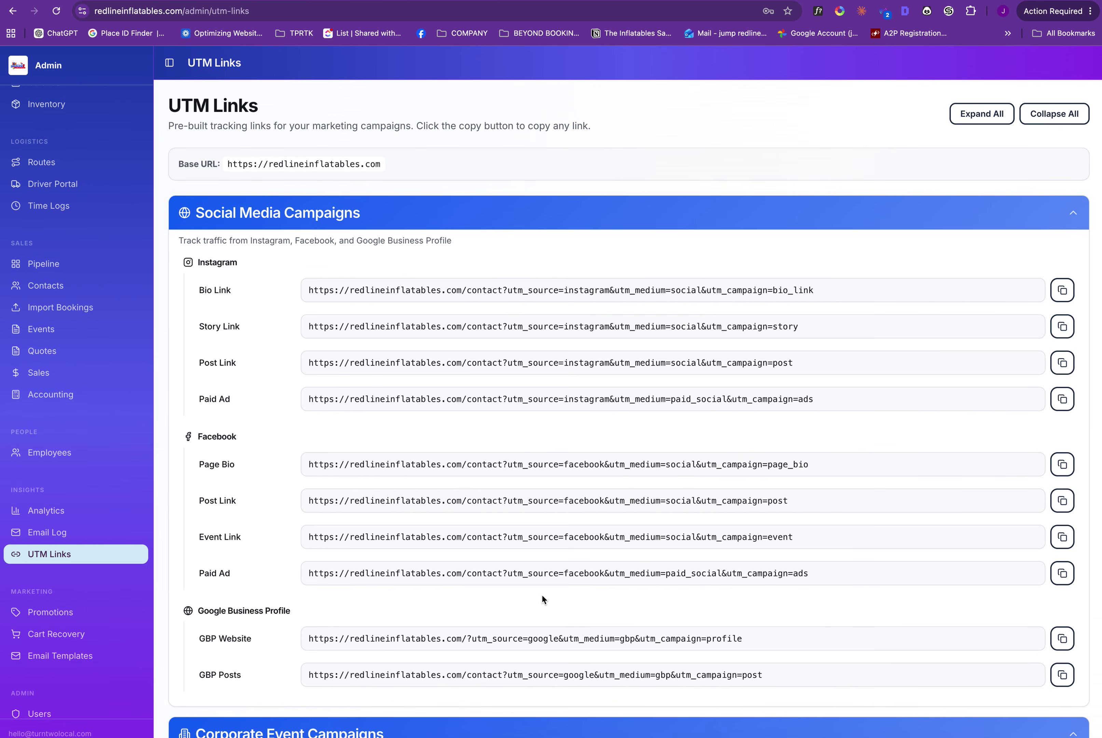
# - Examine the source and medium parameters of the Instagram Bio Link among the social media campaign links
pyautogui.click(504, 291)
pyautogui.moveTo(523, 292); pyautogui.dragTo(526, 294)
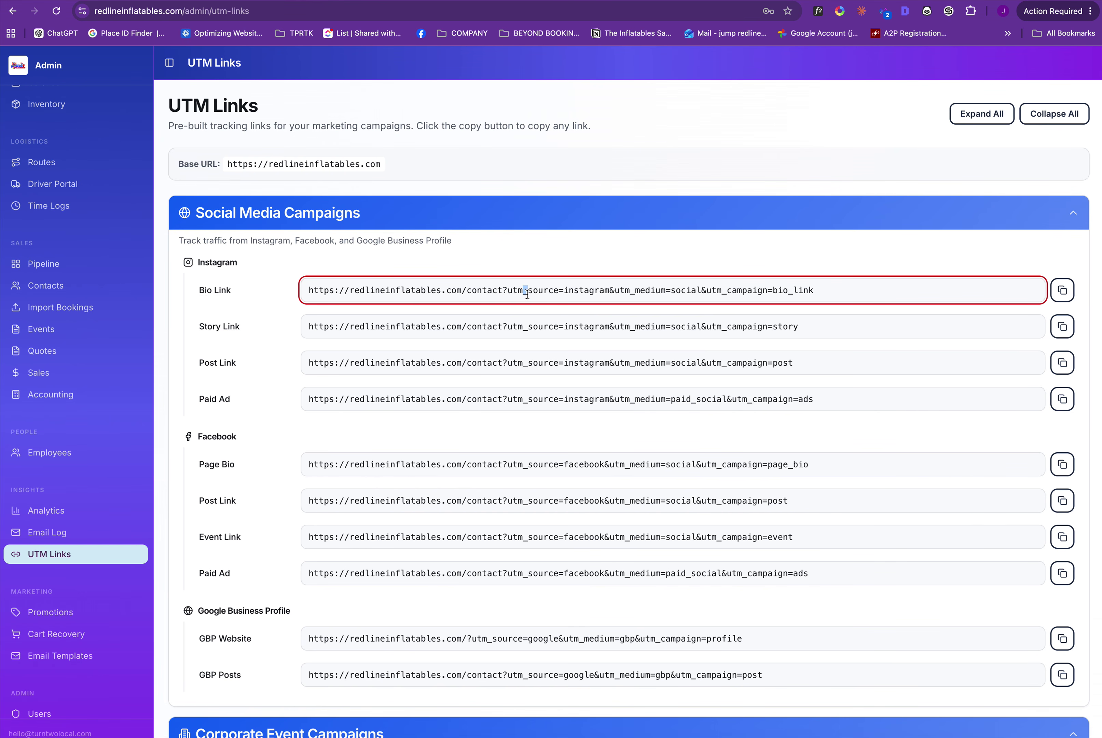
pyautogui.click(566, 291)
pyautogui.scroll(-3, 525, 282)
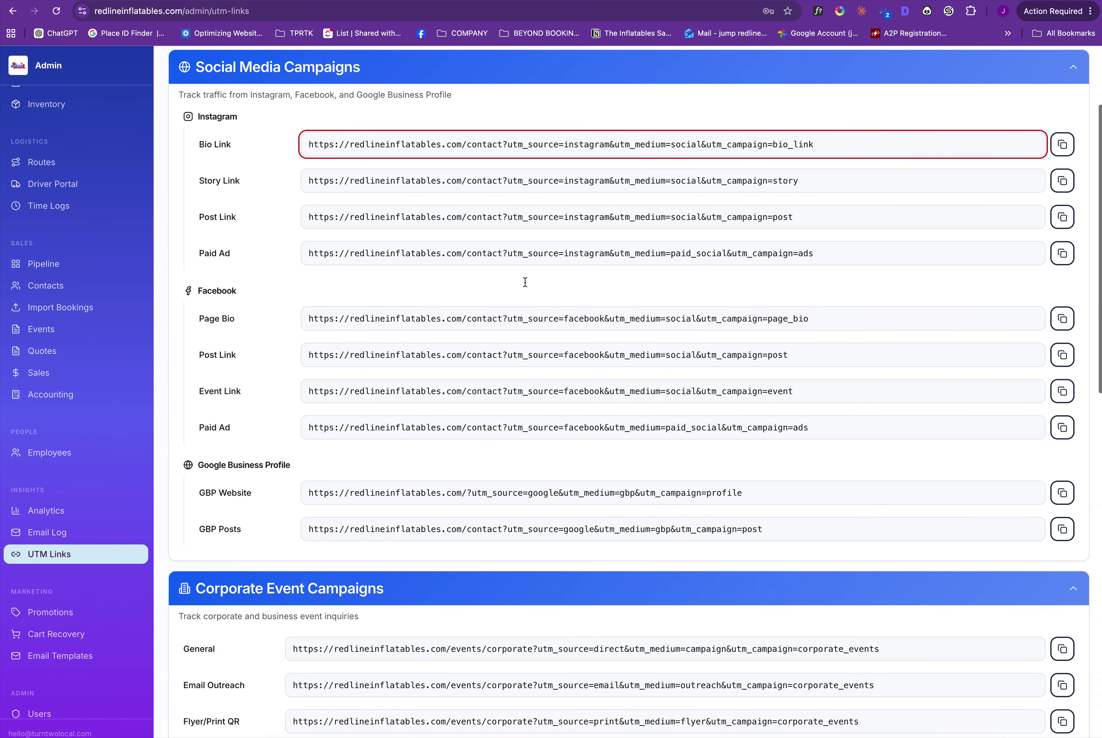
pyautogui.scroll(1, 525, 282)
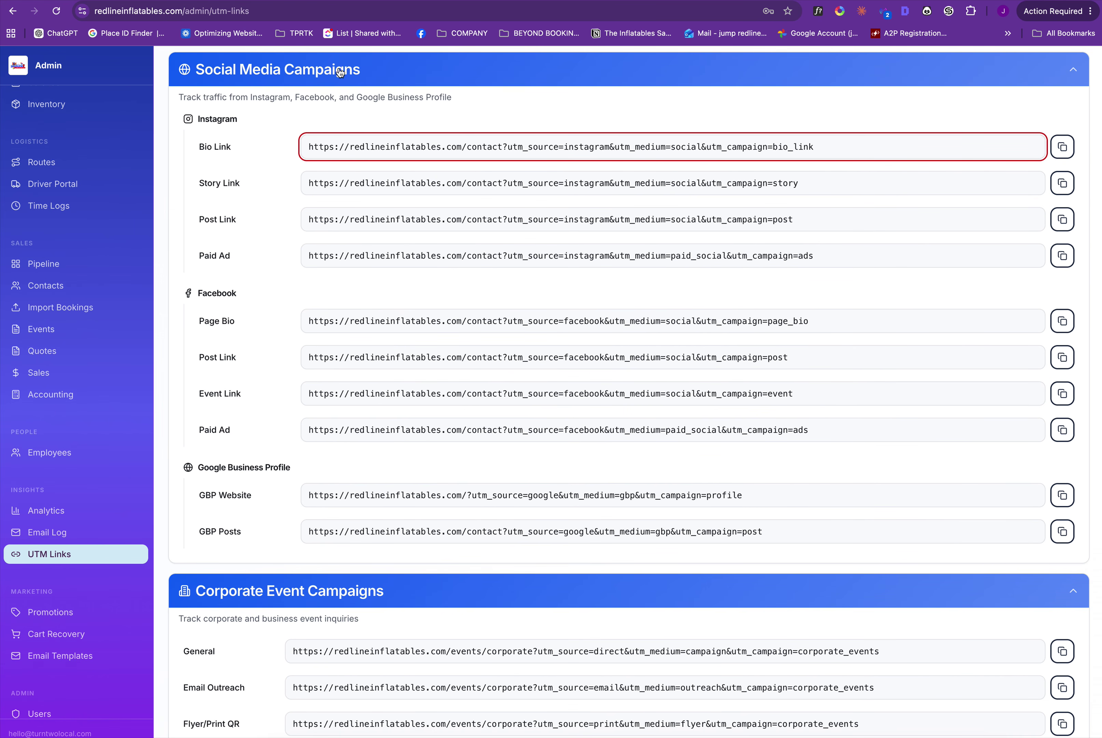
# - Copy the General tracking link of the Corporate Event Campaigns
pyautogui.scroll(-5, 427, 377)
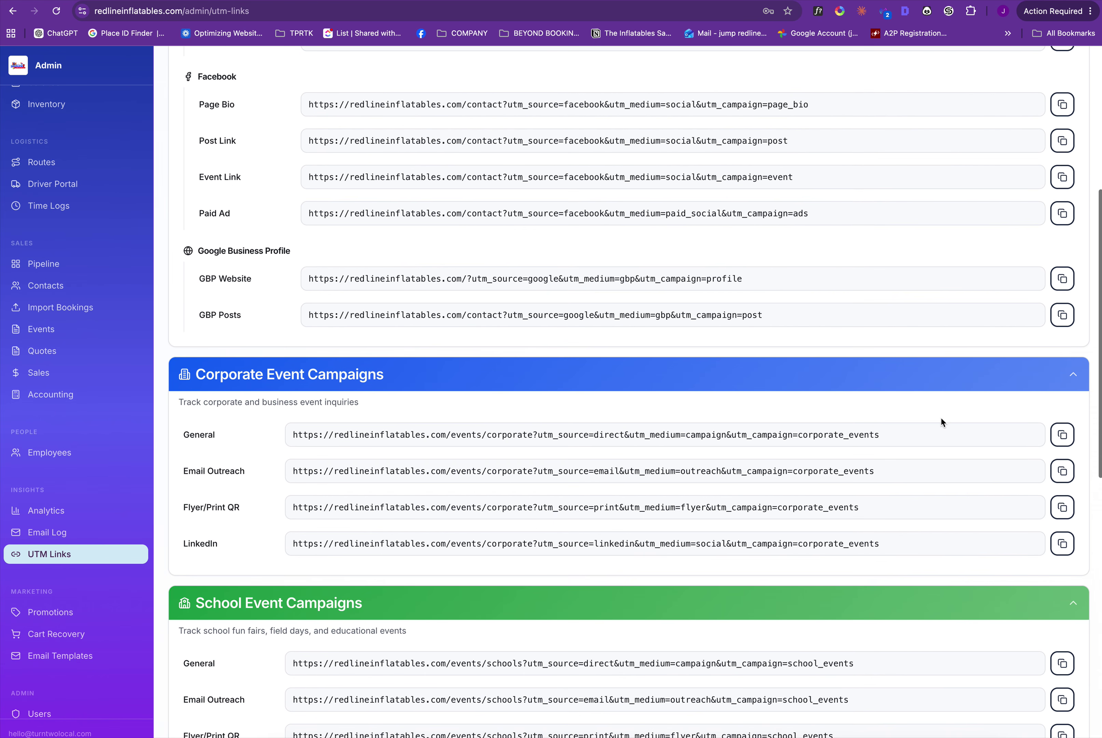
pyautogui.click(1063, 436)
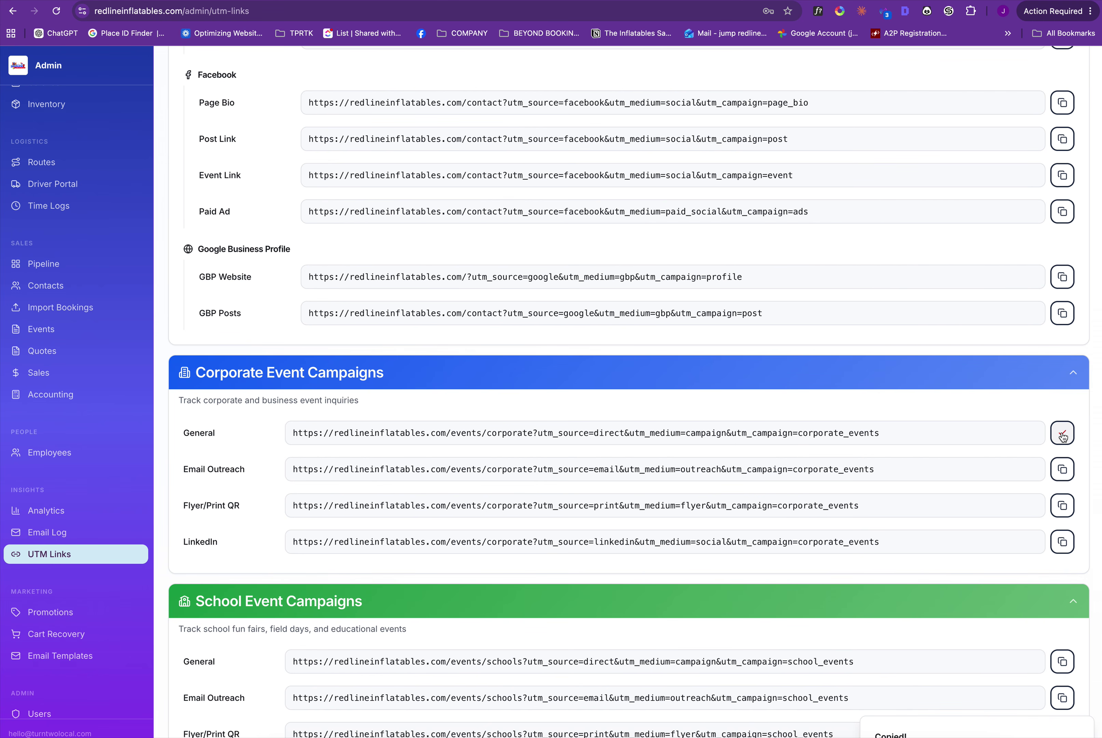
pyautogui.scroll(-1, 699, 434)
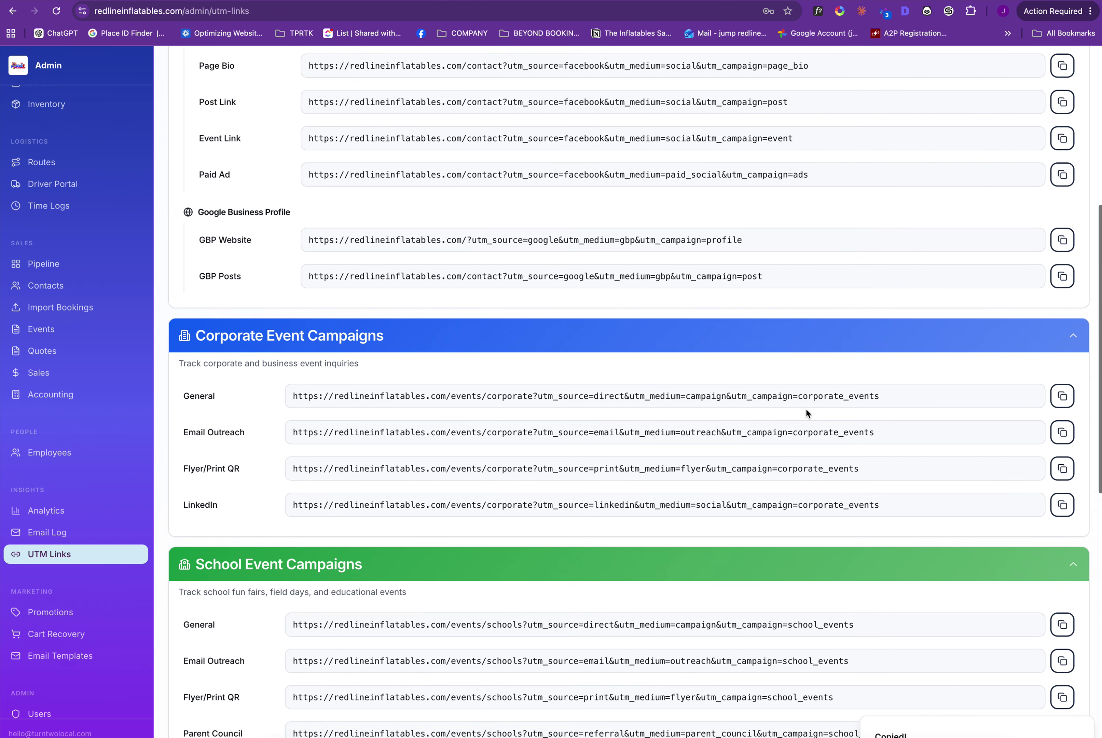
# - Examine the utm_campaign part of the General and Email Outreach links under Corporate Event Campaigns
pyautogui.scroll(1, 807, 410)
pyautogui.click(799, 407)
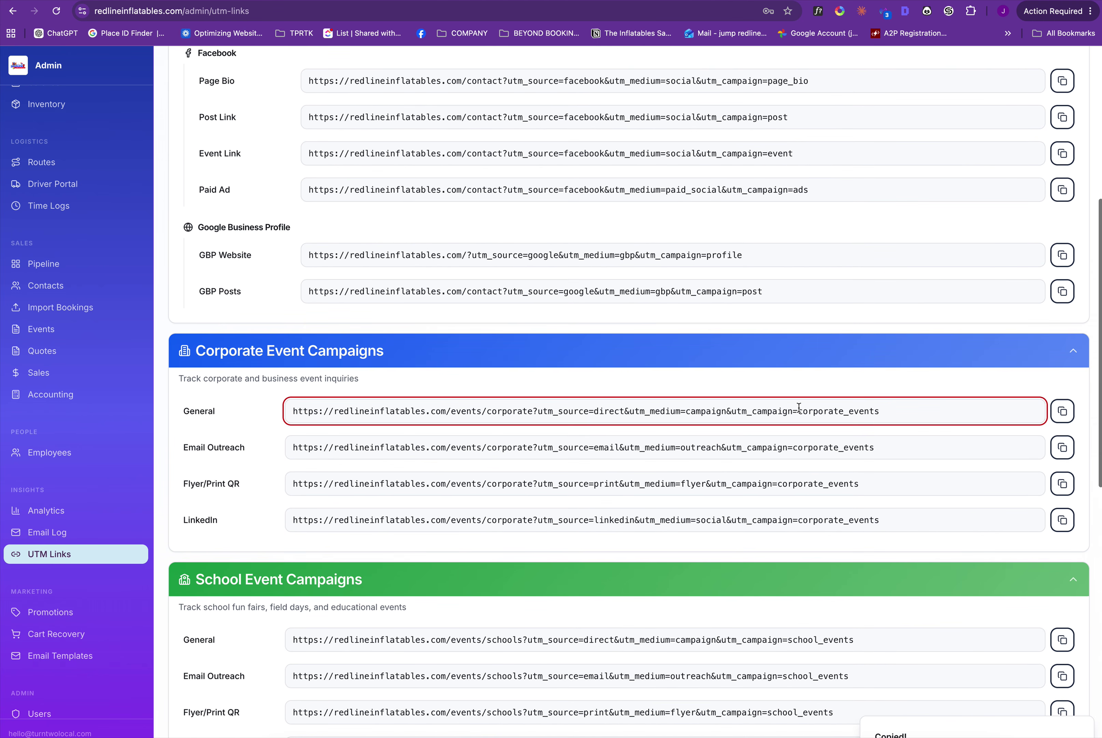
pyautogui.moveTo(799, 406); pyautogui.dragTo(891, 411)
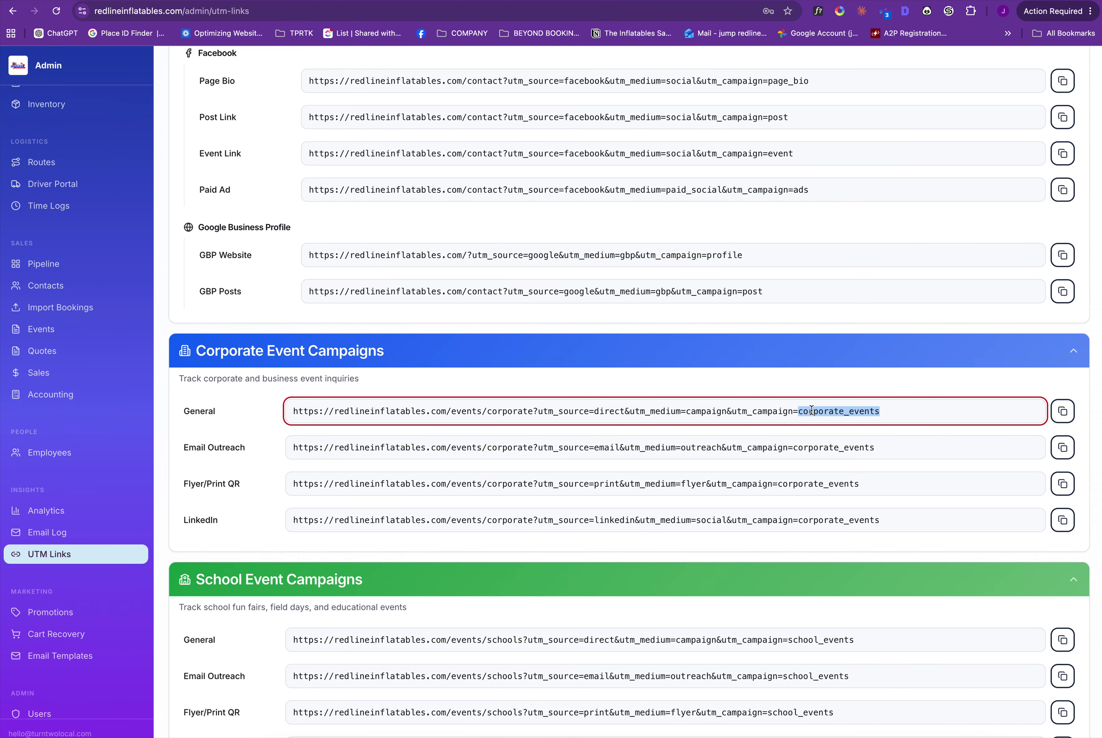
pyautogui.scroll(-1, 812, 410)
pyautogui.click(871, 438)
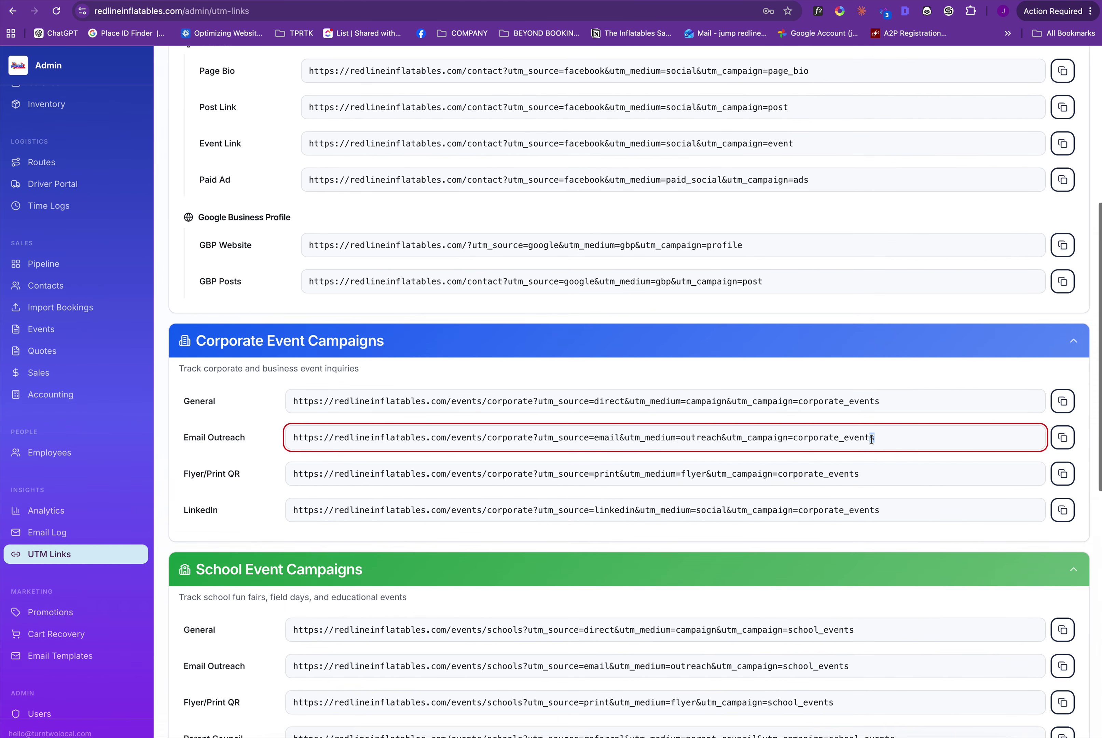
pyautogui.scroll(10, 736, 421)
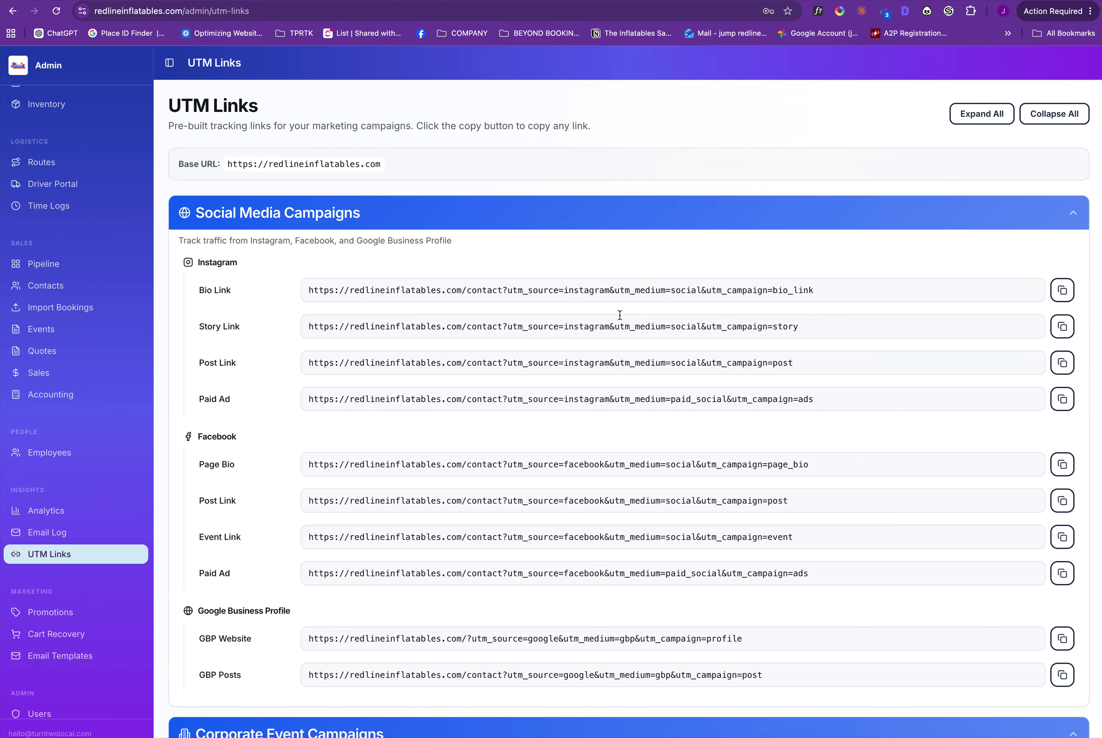
# - Switch to the BounceTrack dashboard and review the total links, tracked visits and conversion value
pyautogui.hotkey('ctrl', 'Tab')
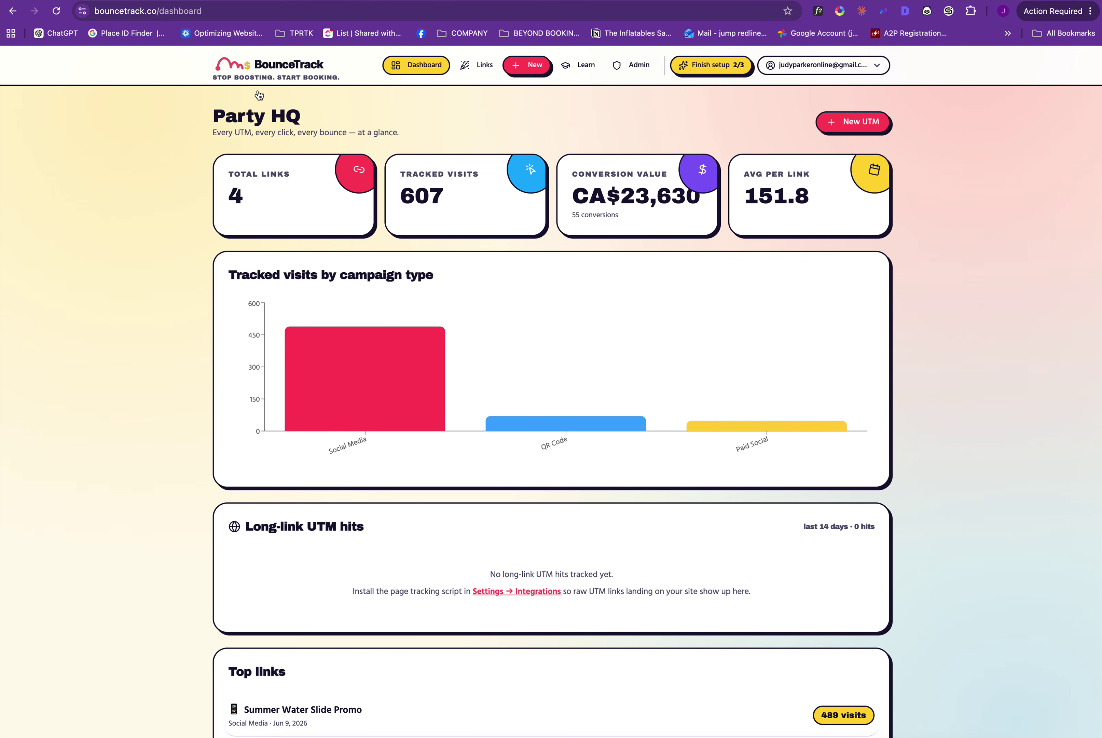
pyautogui.moveTo(240, 201); pyautogui.dragTo(231, 201)
pyautogui.click(231, 201)
pyautogui.moveTo(442, 195); pyautogui.dragTo(383, 202)
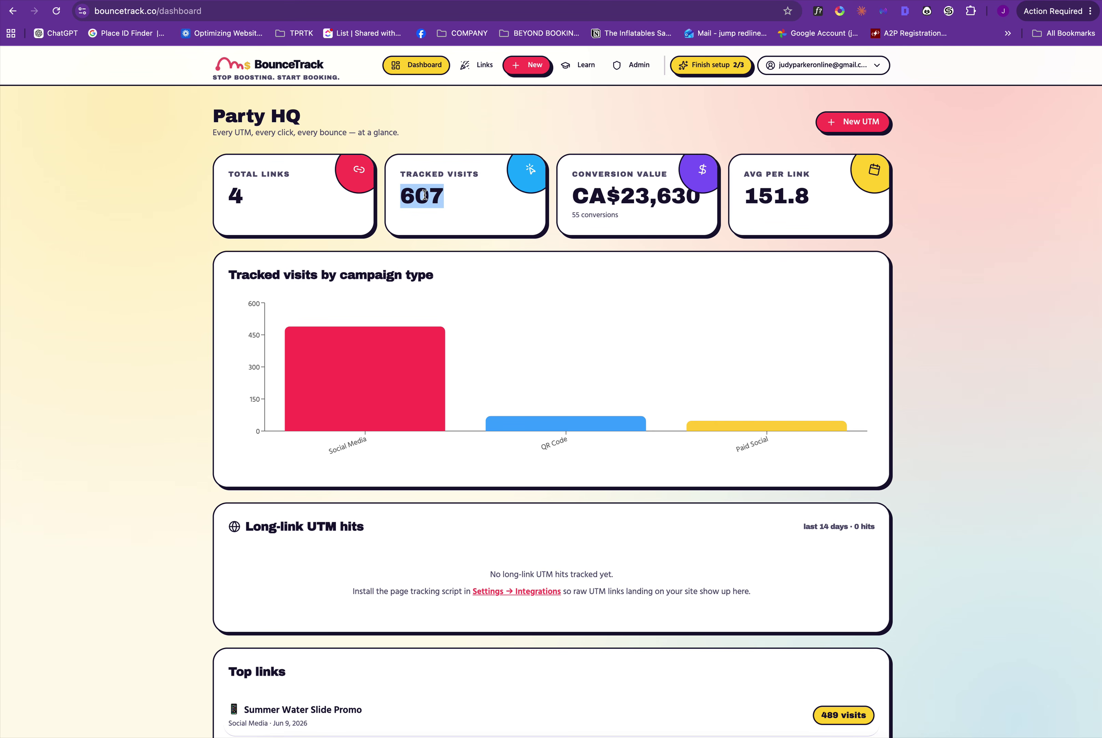
pyautogui.scroll(-1, 592, 197)
pyautogui.moveTo(626, 192); pyautogui.dragTo(658, 194)
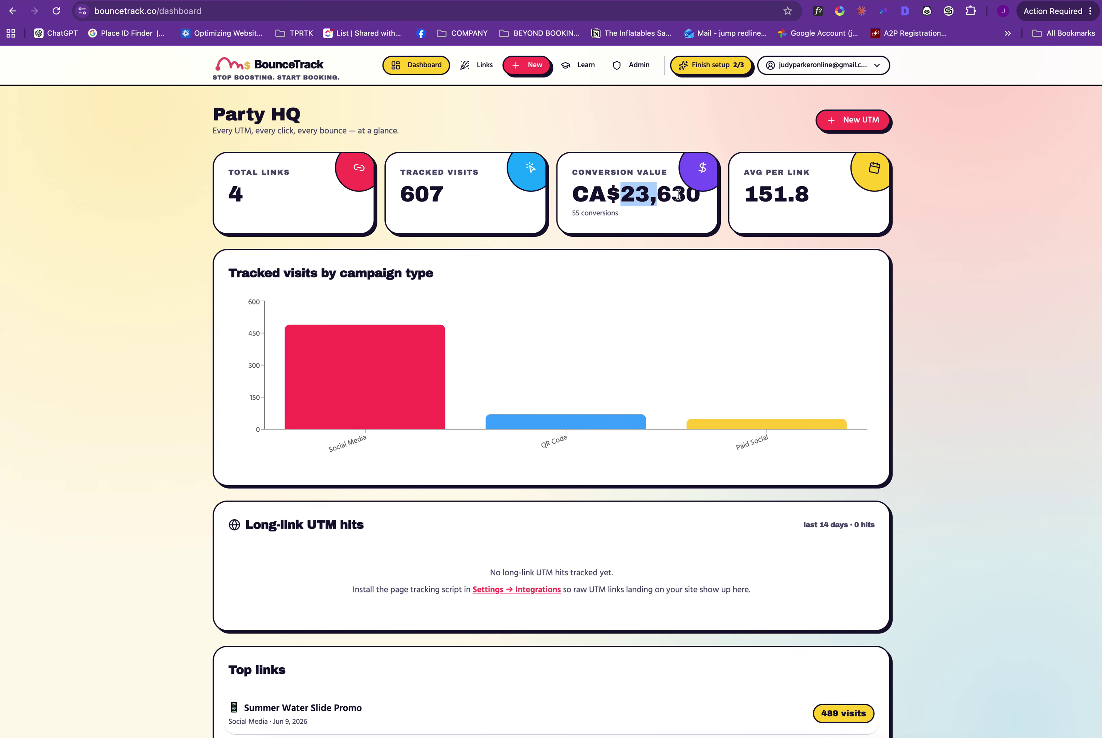
# - Open the Summer Water Slide Promo link's details and review its tracked visits, conversions and revenue
pyautogui.click(472, 72)
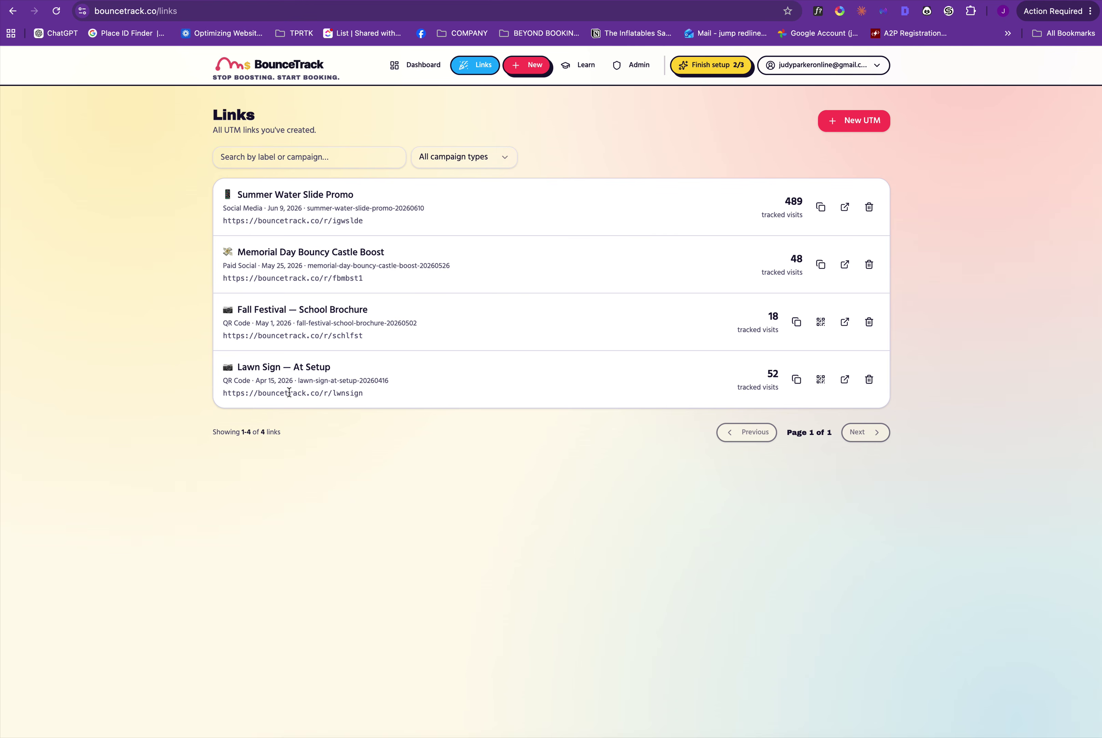
pyautogui.click(358, 196)
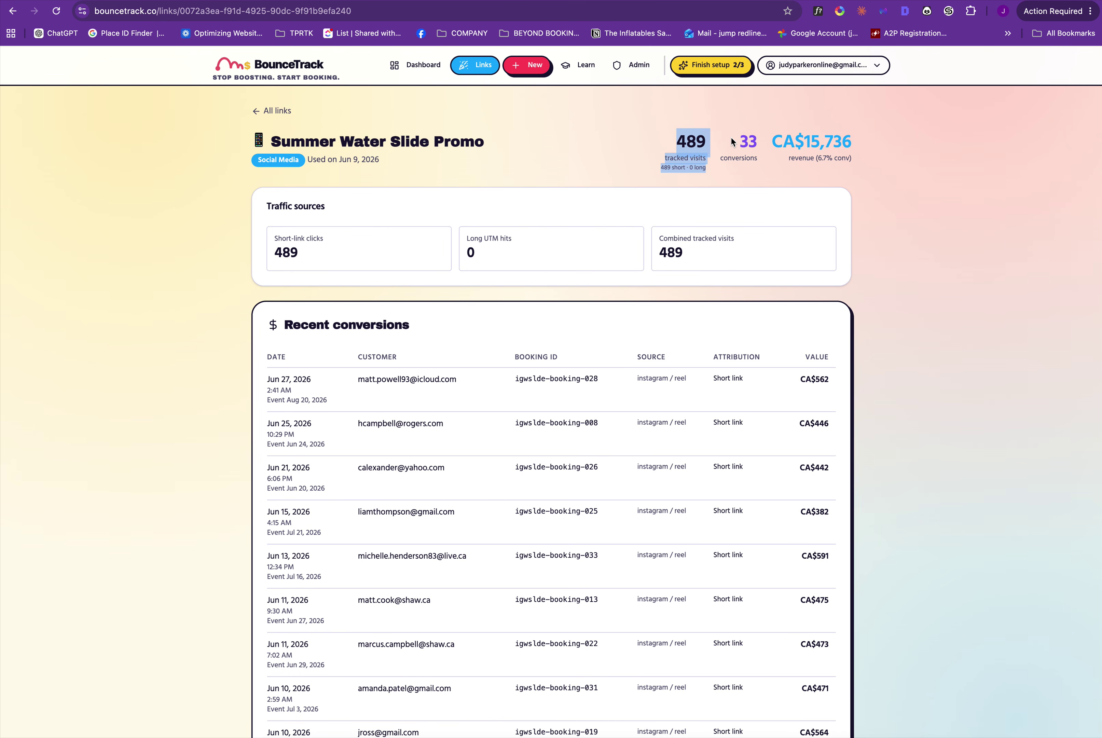
pyautogui.click(294, 239)
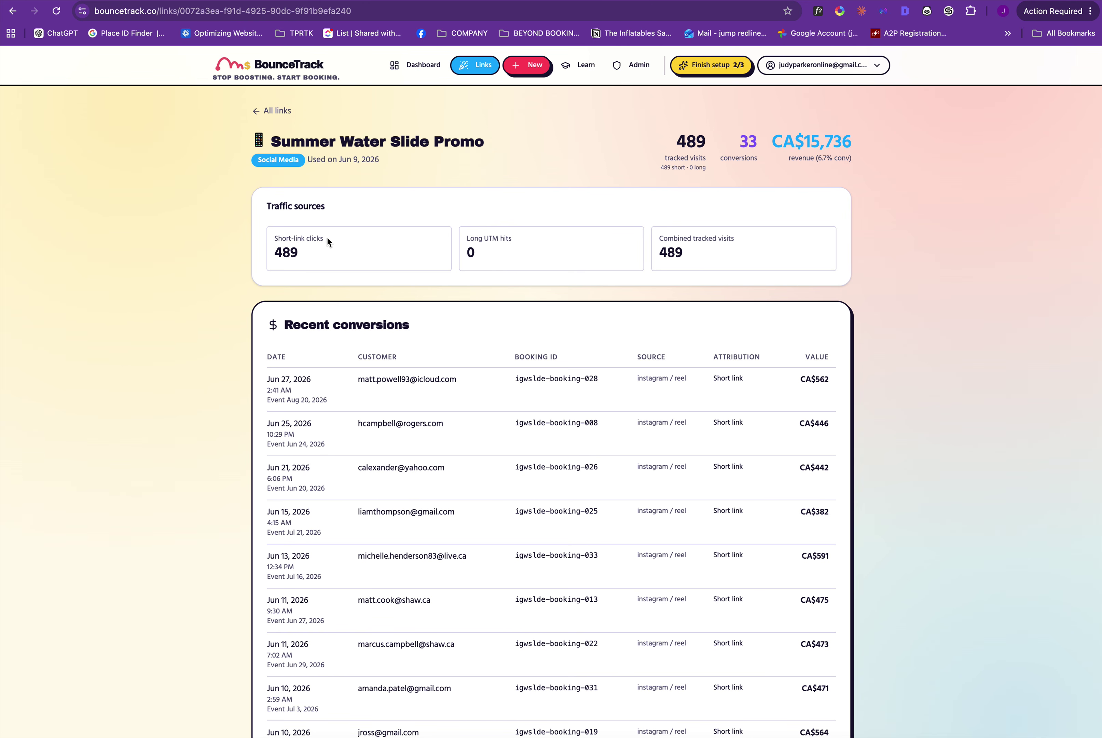
pyautogui.moveTo(290, 141); pyautogui.dragTo(431, 142)
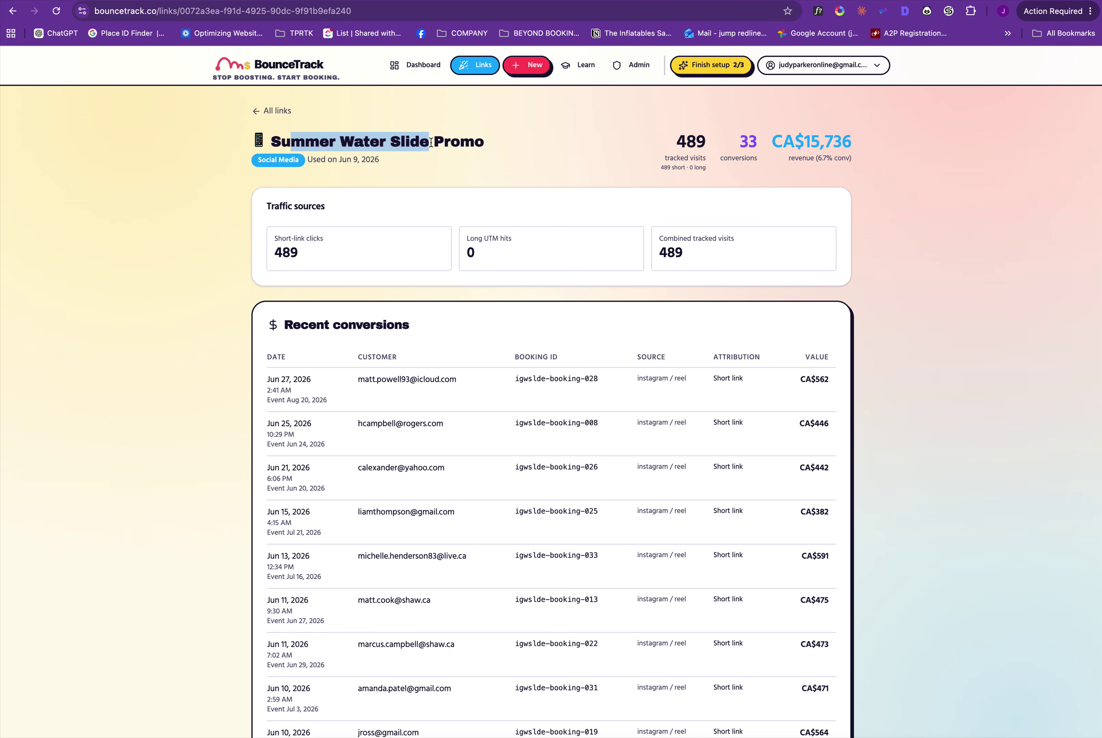
pyautogui.scroll(-2, 503, 188)
pyautogui.scroll(2, 502, 188)
pyautogui.moveTo(678, 141); pyautogui.dragTo(761, 142)
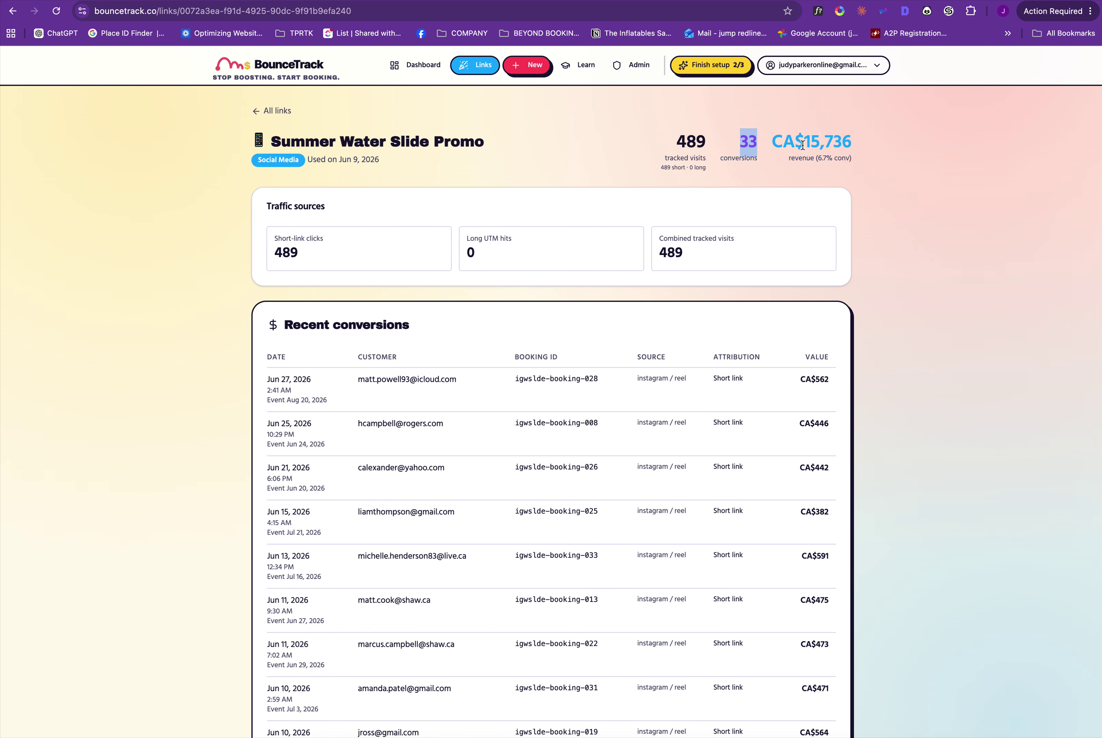
pyautogui.moveTo(805, 142); pyautogui.dragTo(880, 147)
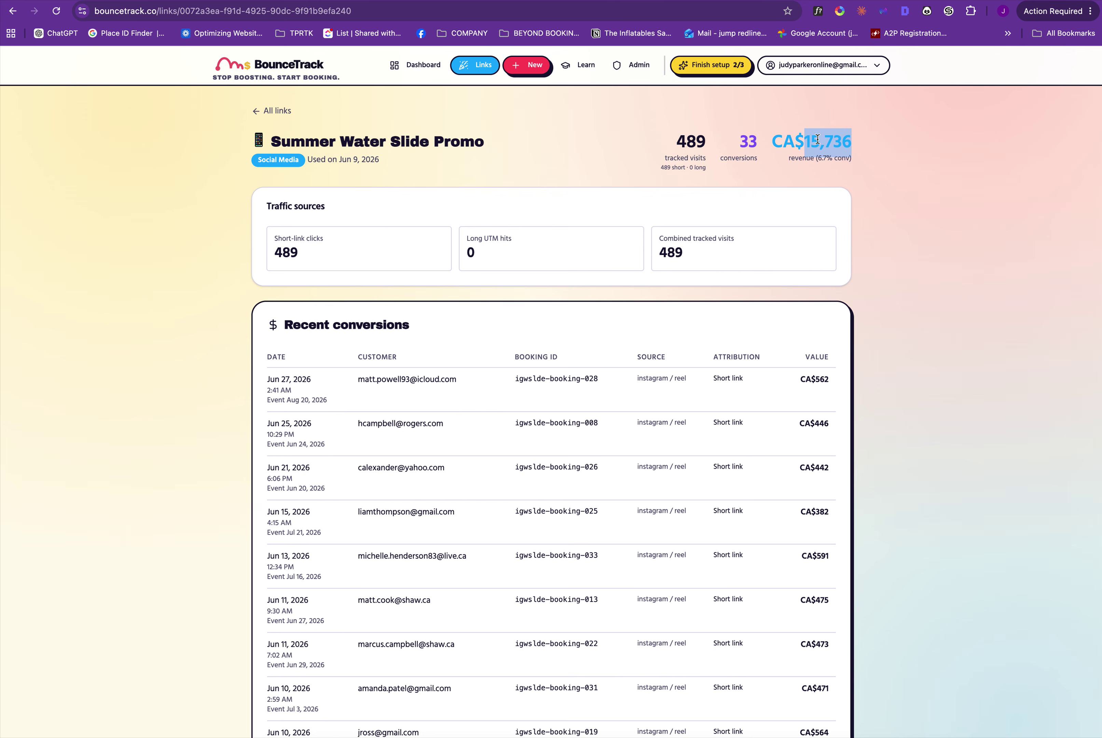
# - Examine the customer, source and attribution of the most recent conversion of the Summer Water Slide Promo
pyautogui.click(360, 383)
pyautogui.moveTo(360, 383); pyautogui.dragTo(472, 388)
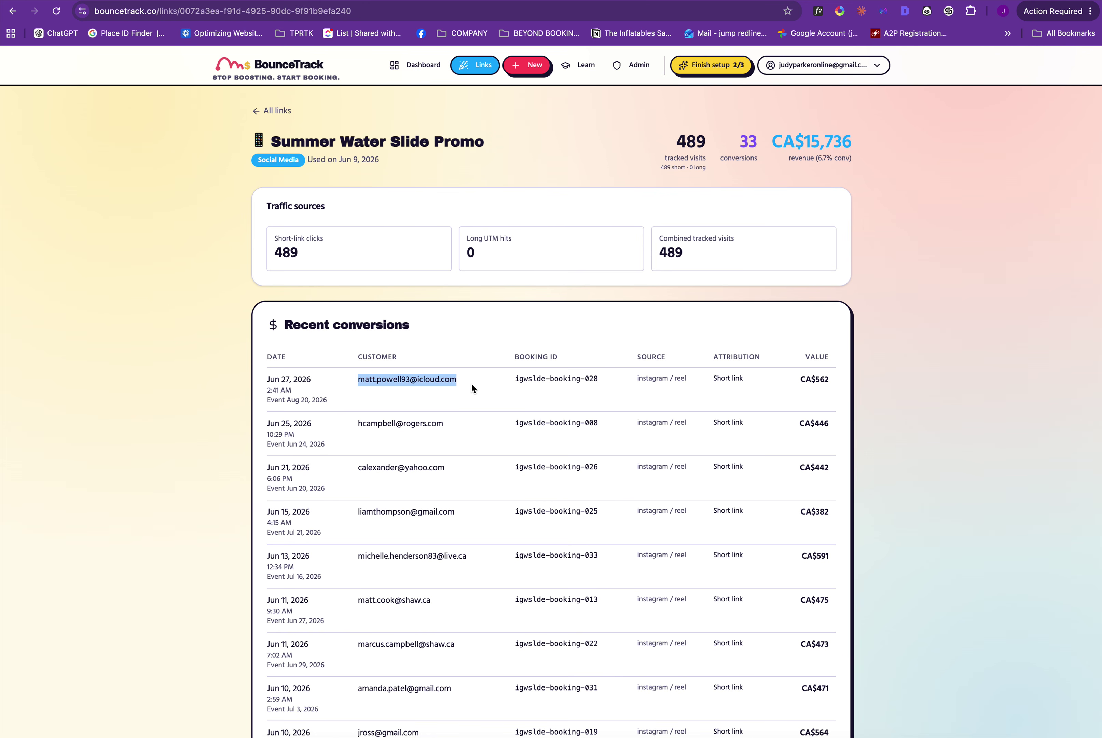
pyautogui.moveTo(559, 378); pyautogui.dragTo(736, 379)
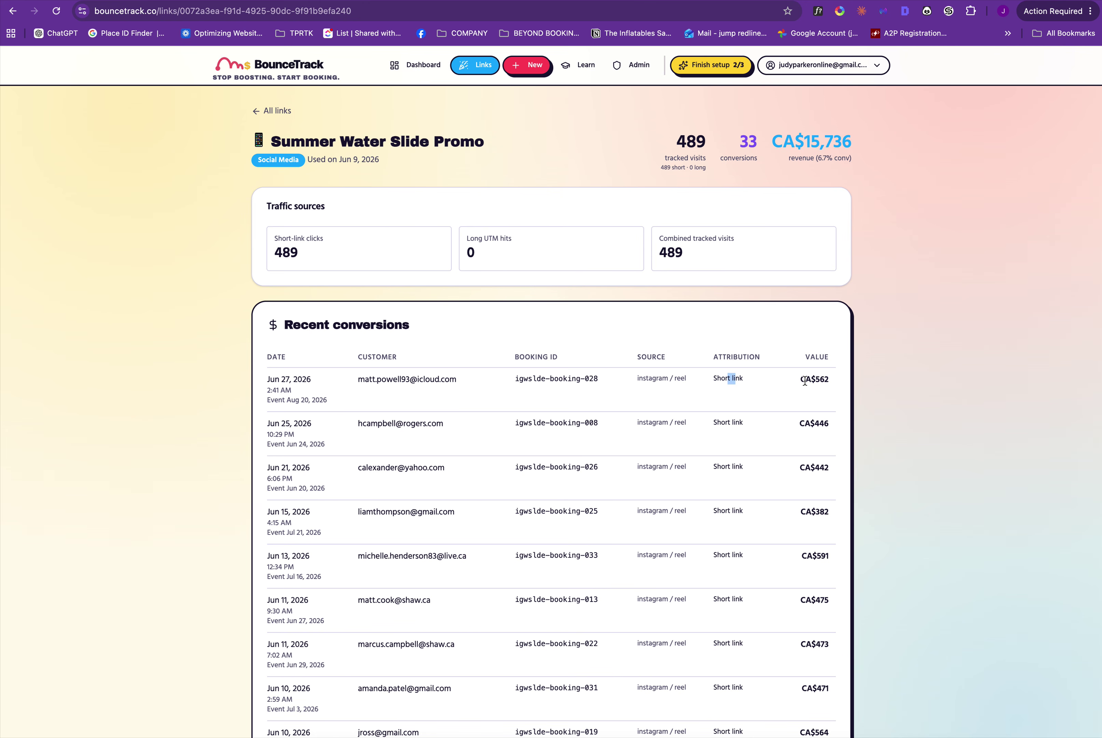
# - Look through the available campaign types, the Learn page and the account options
pyautogui.click(536, 67)
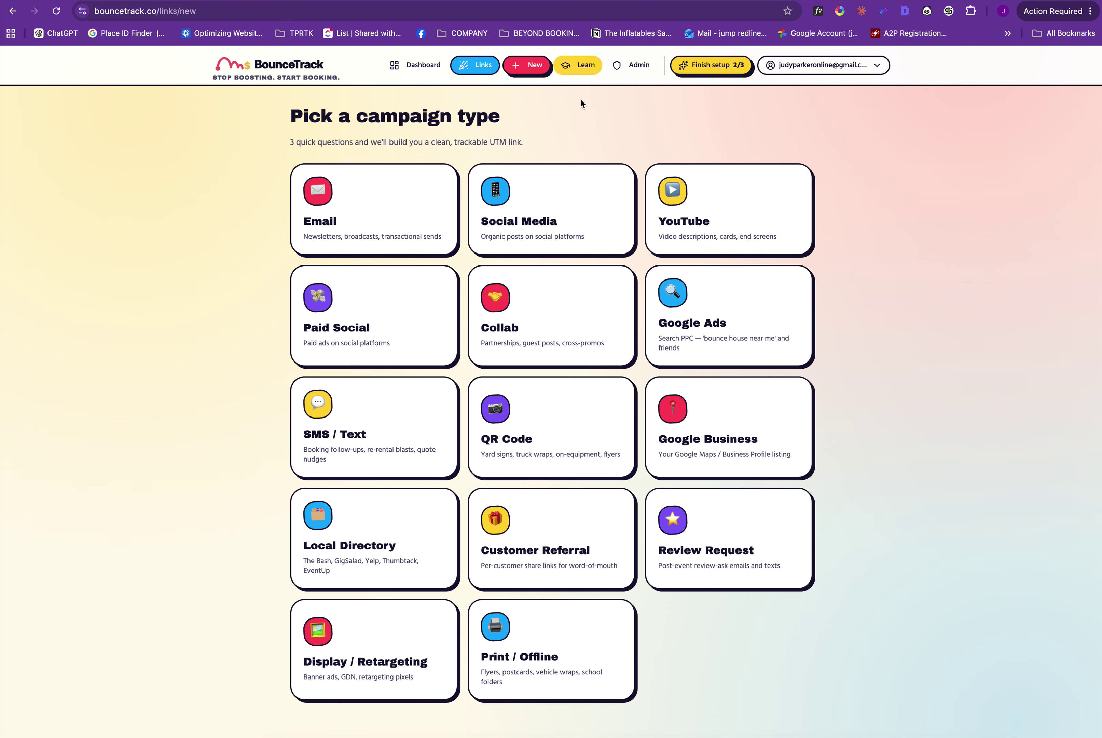
pyautogui.click(585, 66)
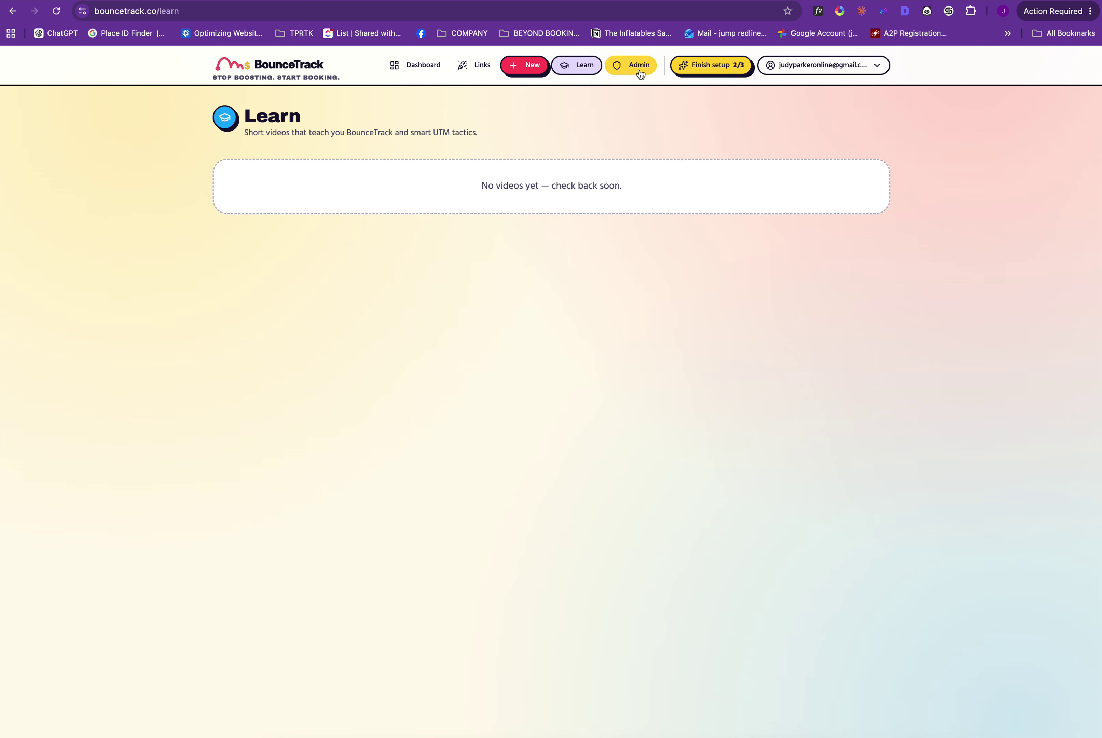
pyautogui.click(809, 68)
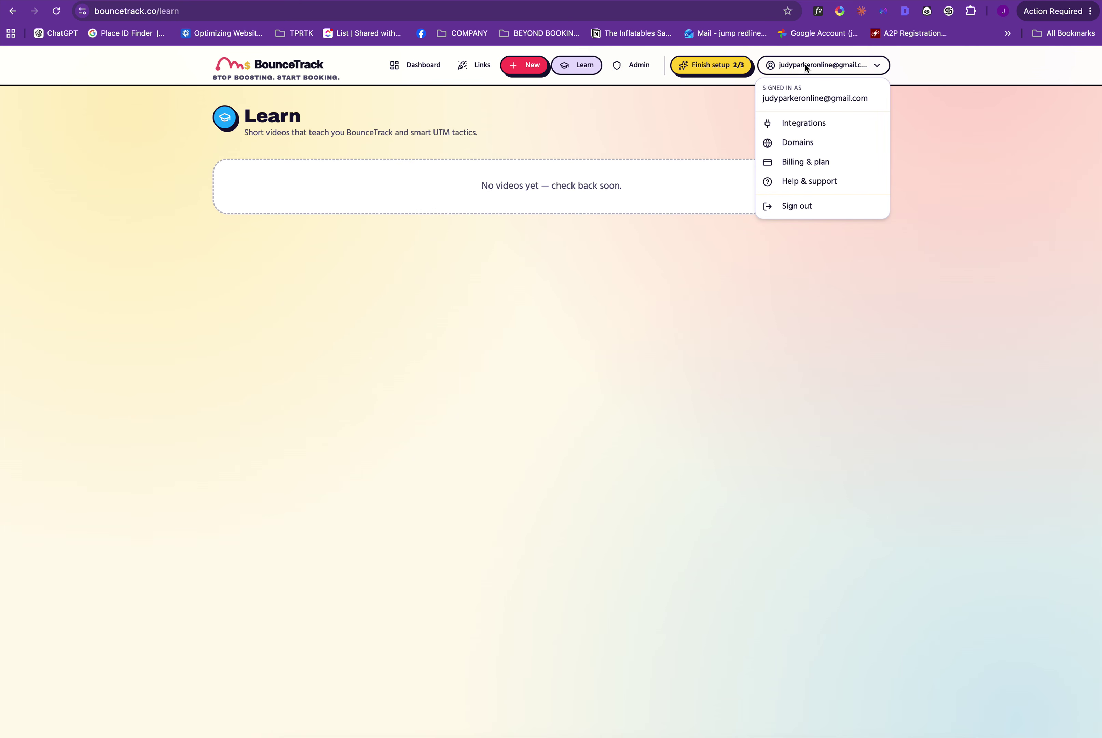
# - View the details and QR code of the Lawn Sign — At Setup link
pyautogui.click(480, 66)
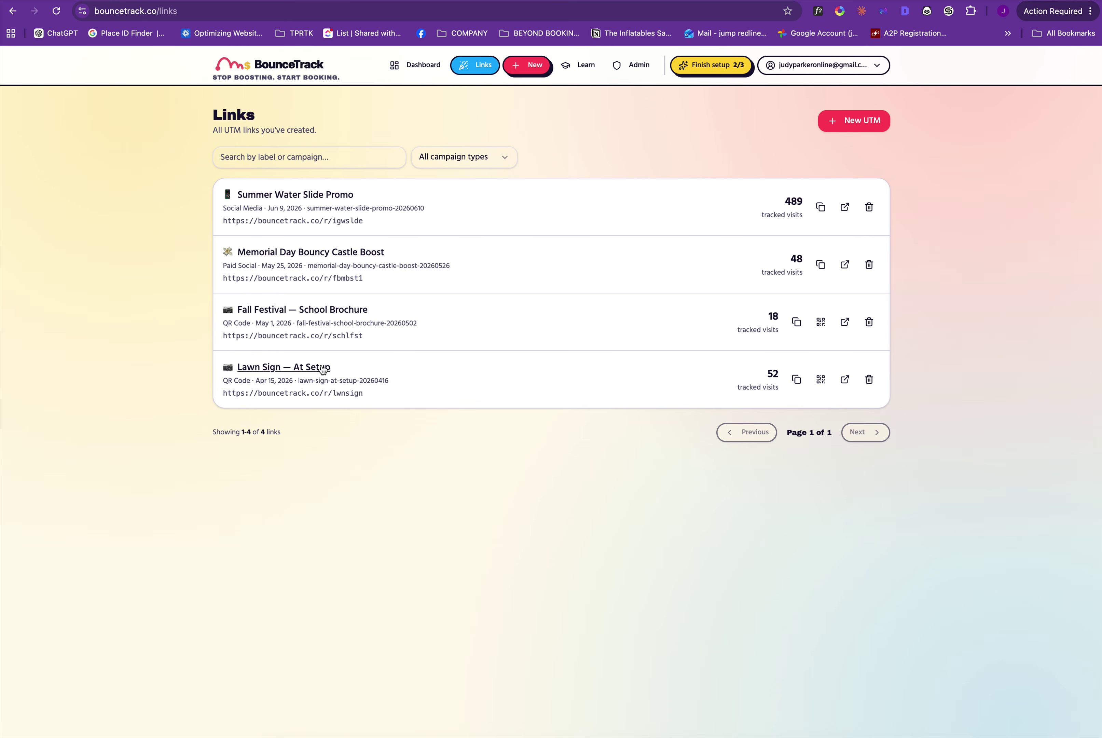
pyautogui.click(437, 361)
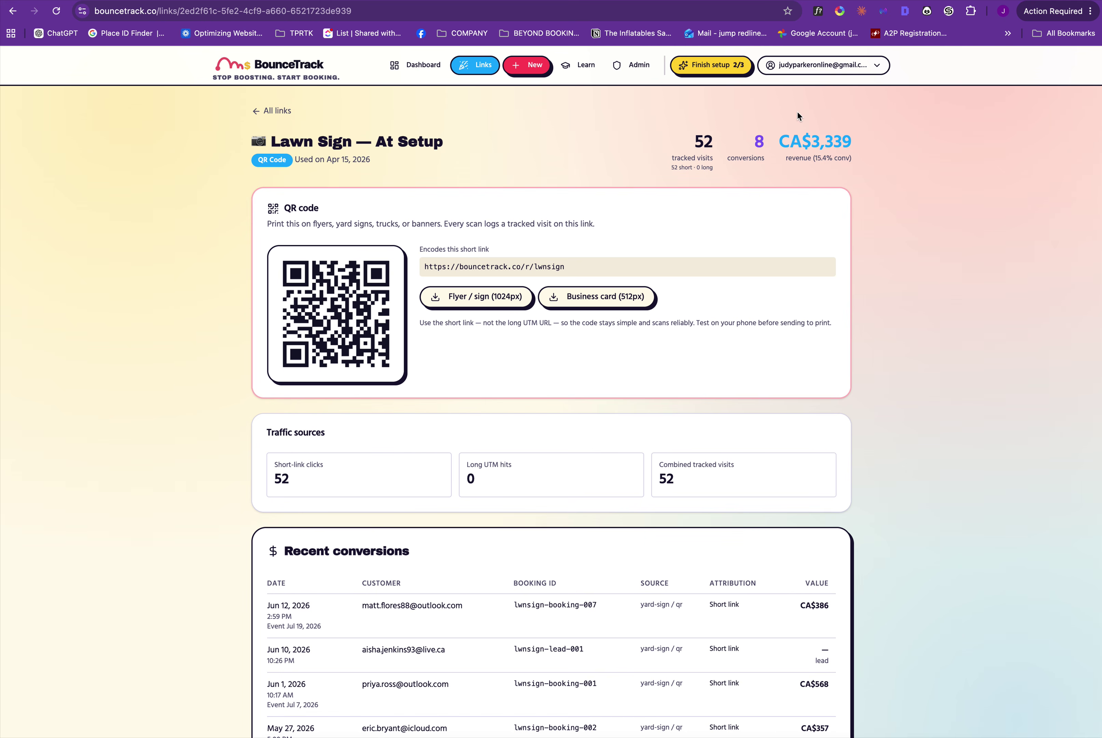
# - Start a new Social Media UTM link with the campaign name Summer Kickoff
pyautogui.click(530, 72)
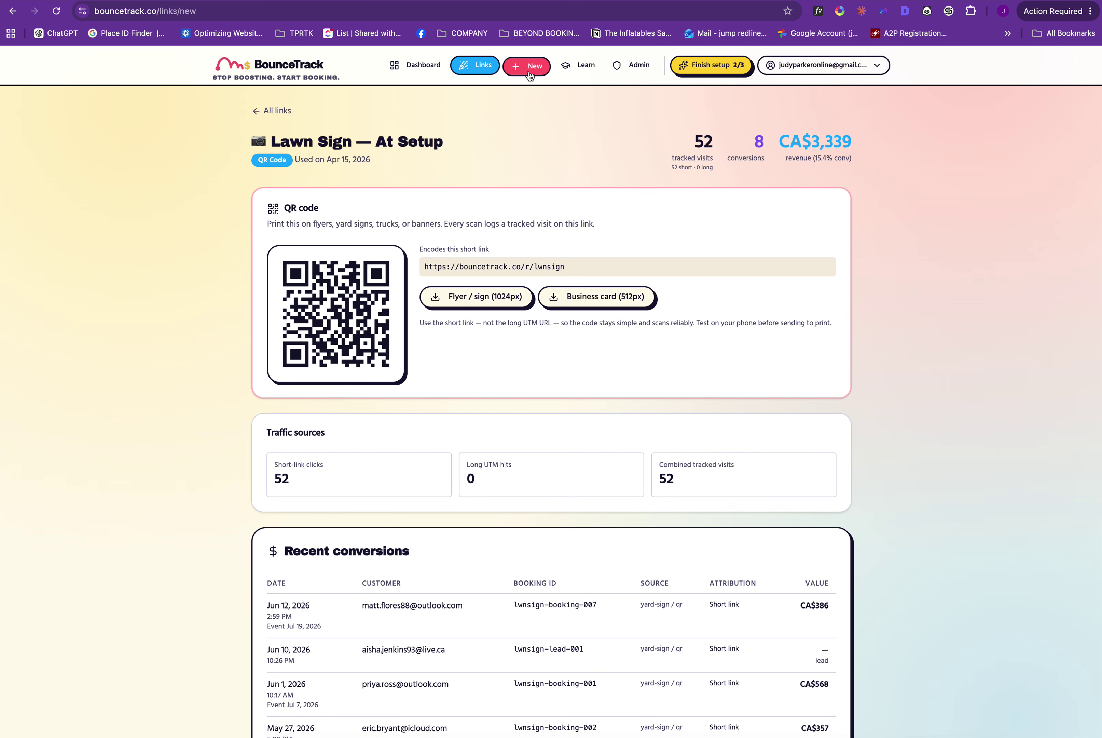
pyautogui.click(521, 222)
pyautogui.click(520, 223)
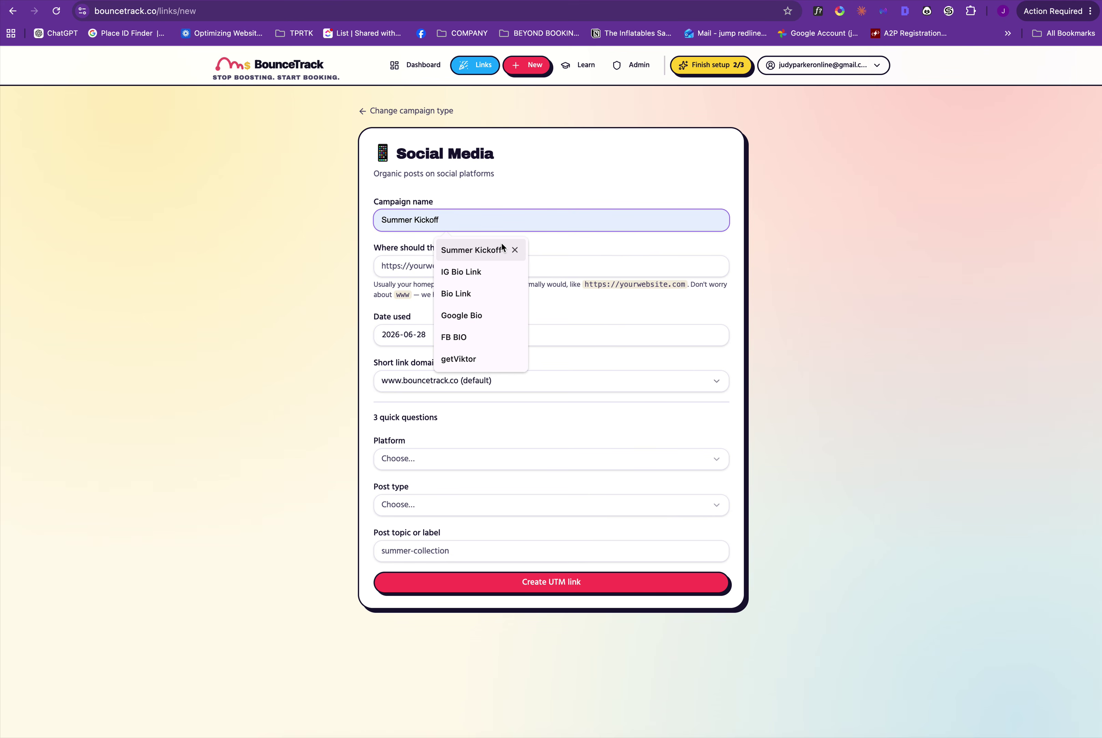
pyautogui.click(501, 244)
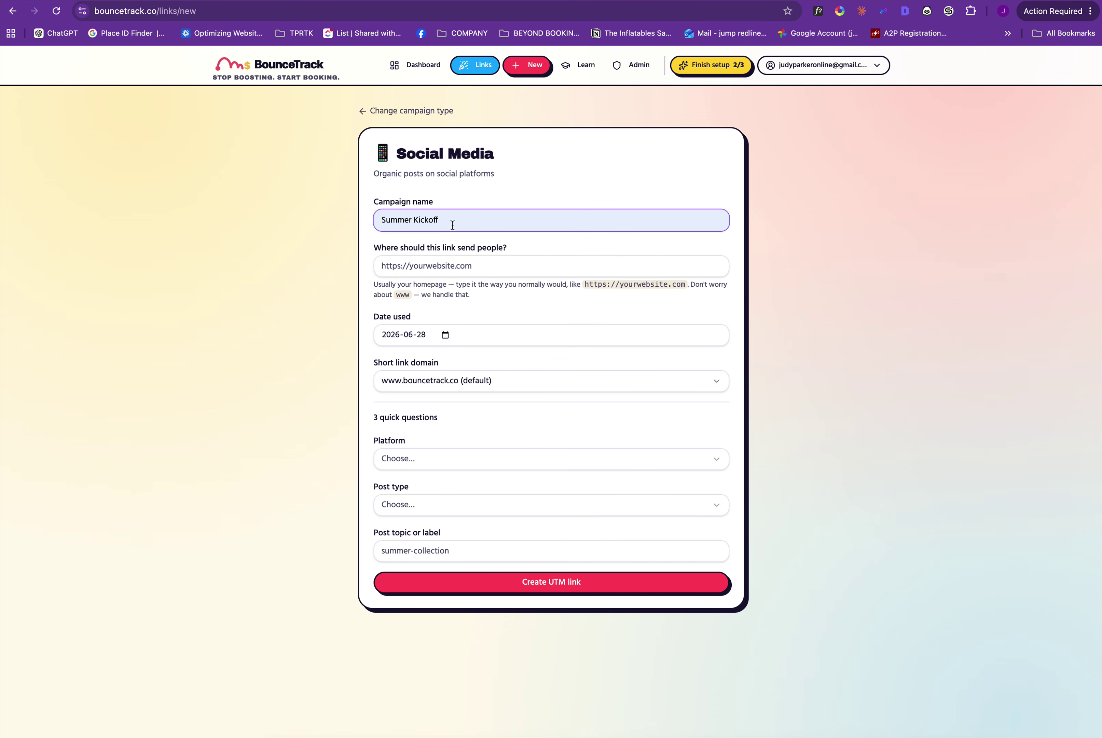
pyautogui.click(444, 267)
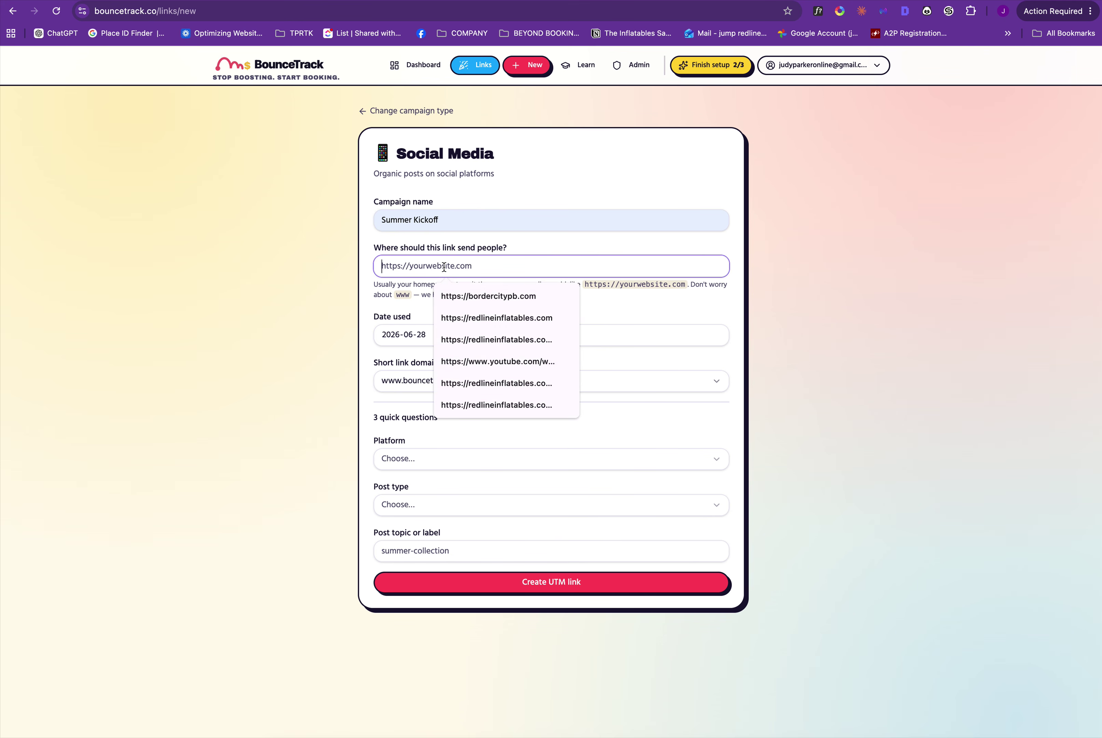
pyautogui.click(454, 313)
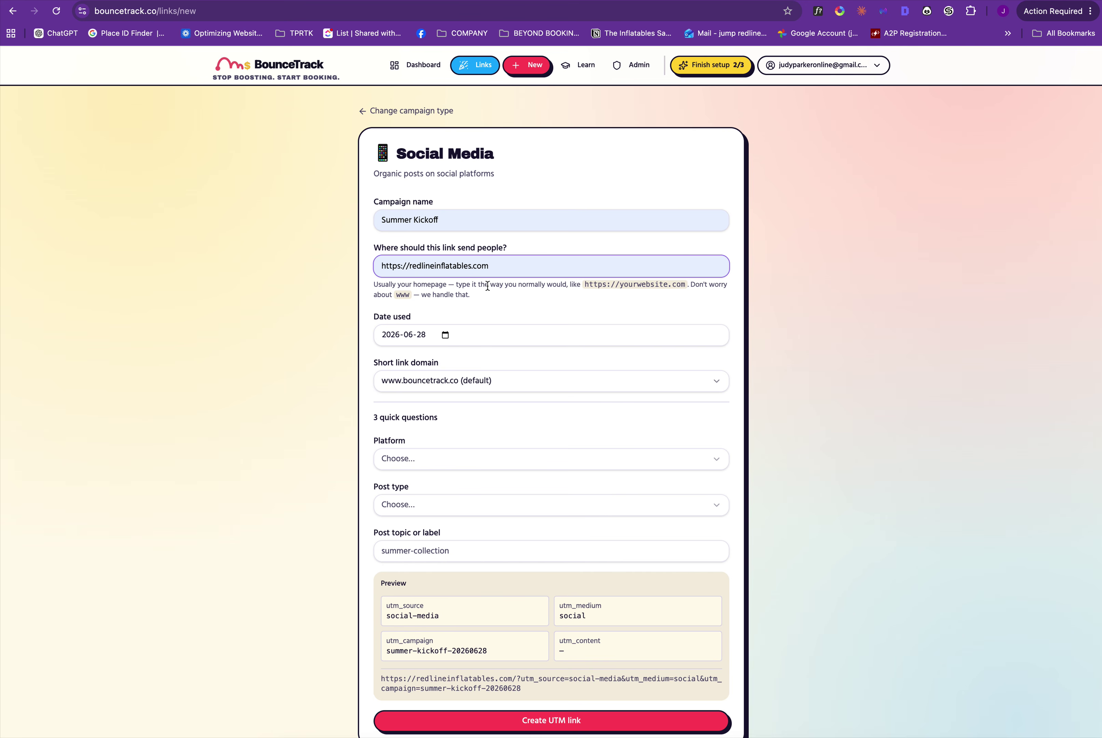
pyautogui.write('/')
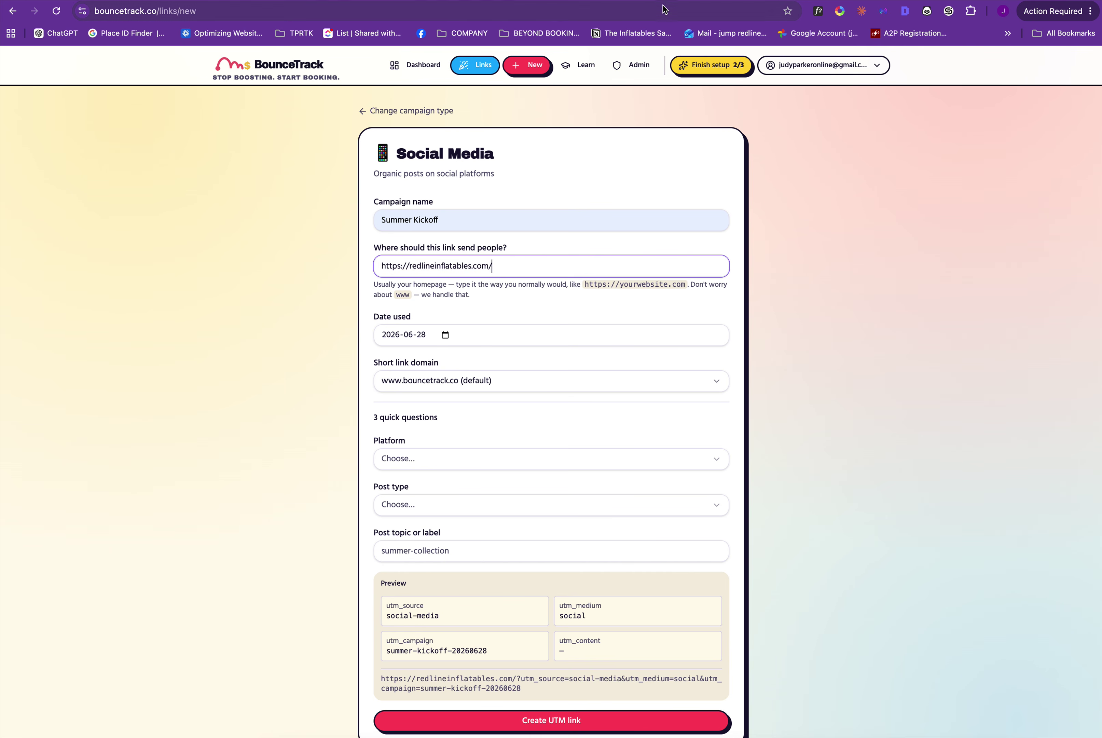
pyautogui.hotkey('ctrl', 'Tab')
pyautogui.click(587, 14)
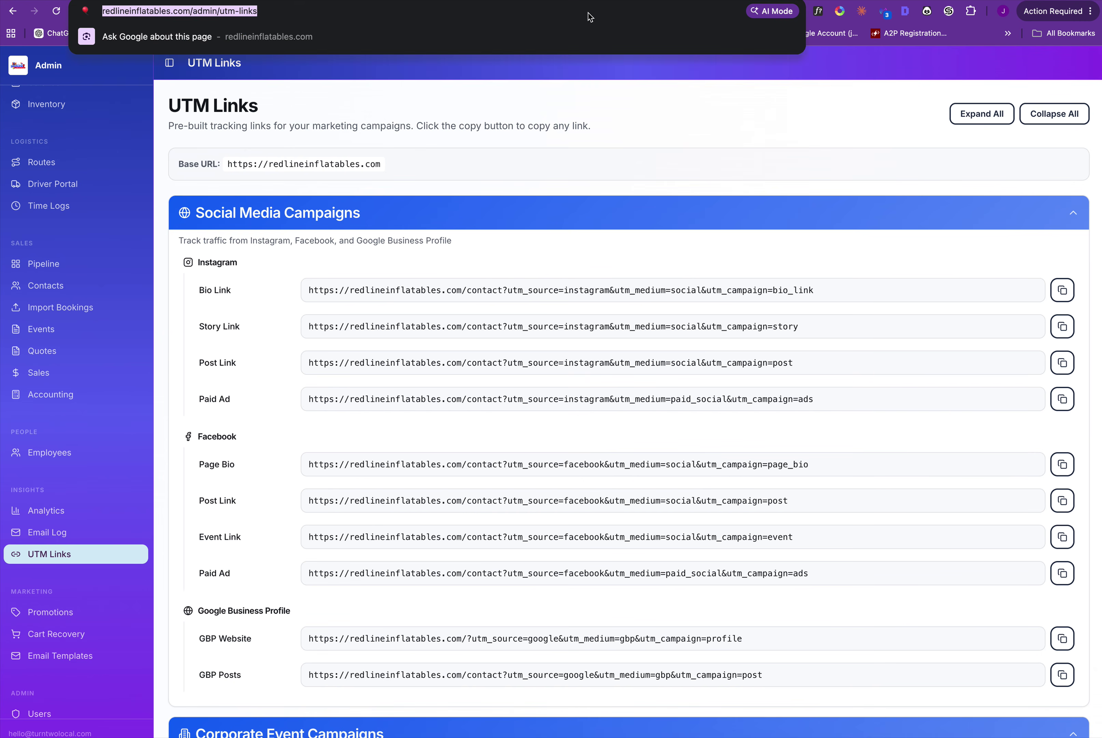
pyautogui.press('Escape')
pyautogui.moveTo(338, 13); pyautogui.dragTo(226, 16)
pyautogui.press('BackSpace')
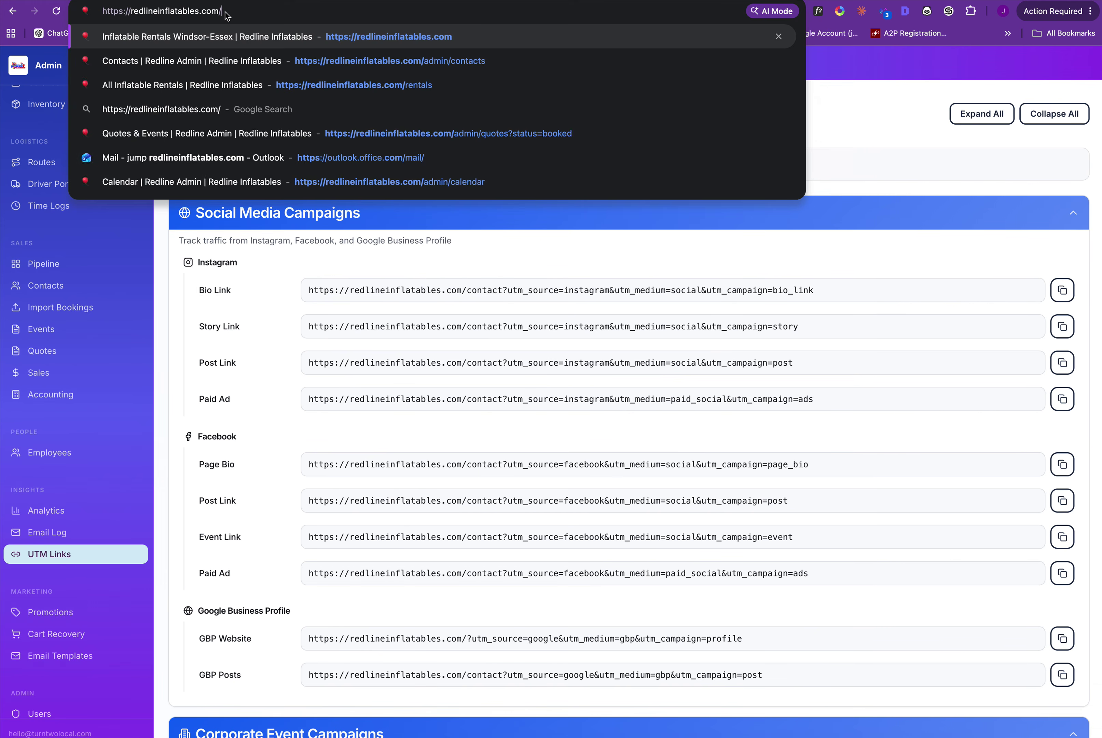
pyautogui.press('Return')
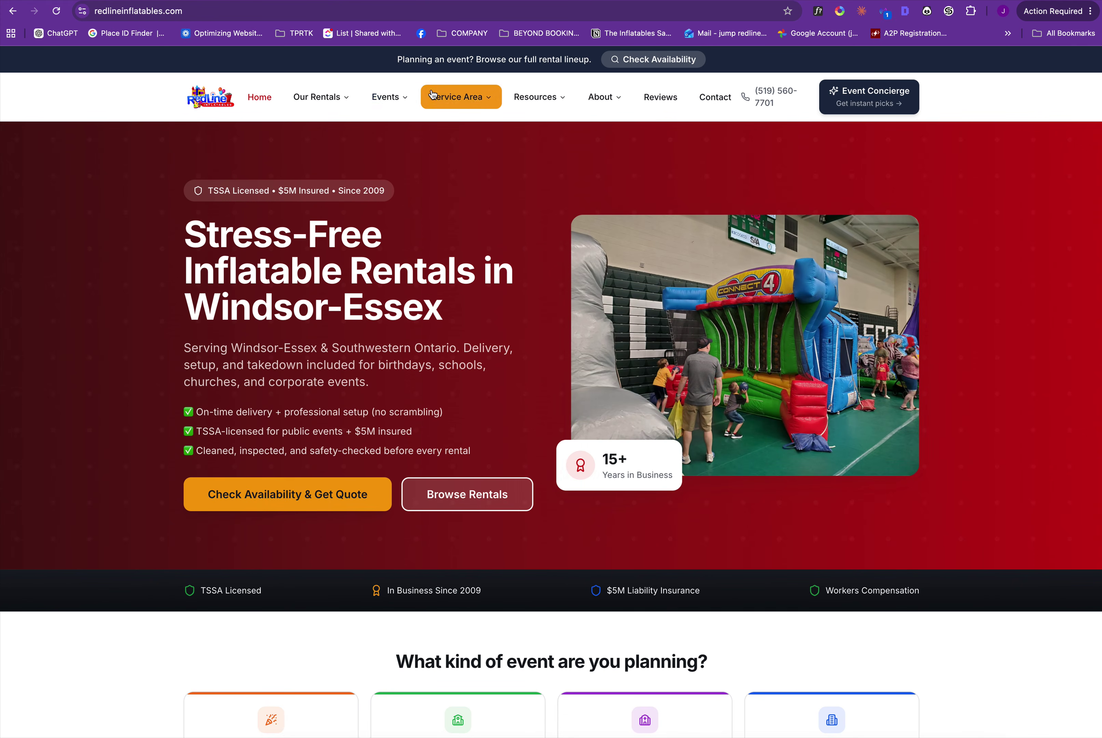
# - Open the Dry & Water Slides rentals page of the Redline site and copy its web address
pyautogui.moveTo(318, 97)
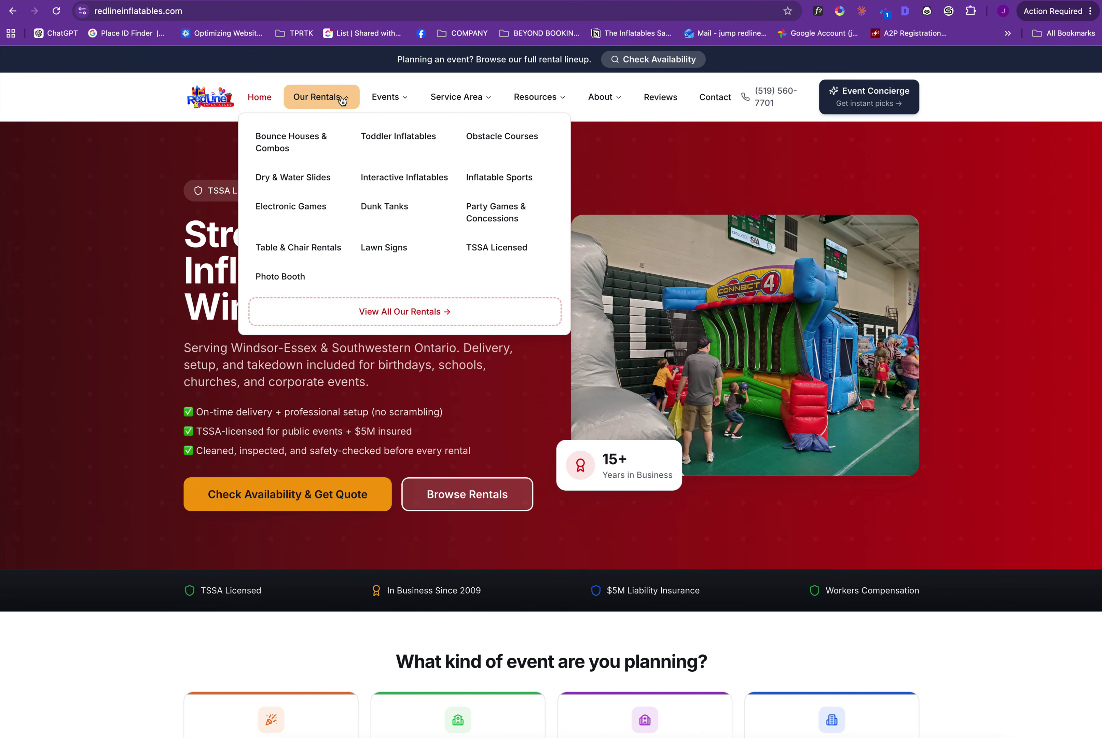
pyautogui.click(292, 174)
pyautogui.click(292, 11)
pyautogui.hotkey('ctrl', 'c')
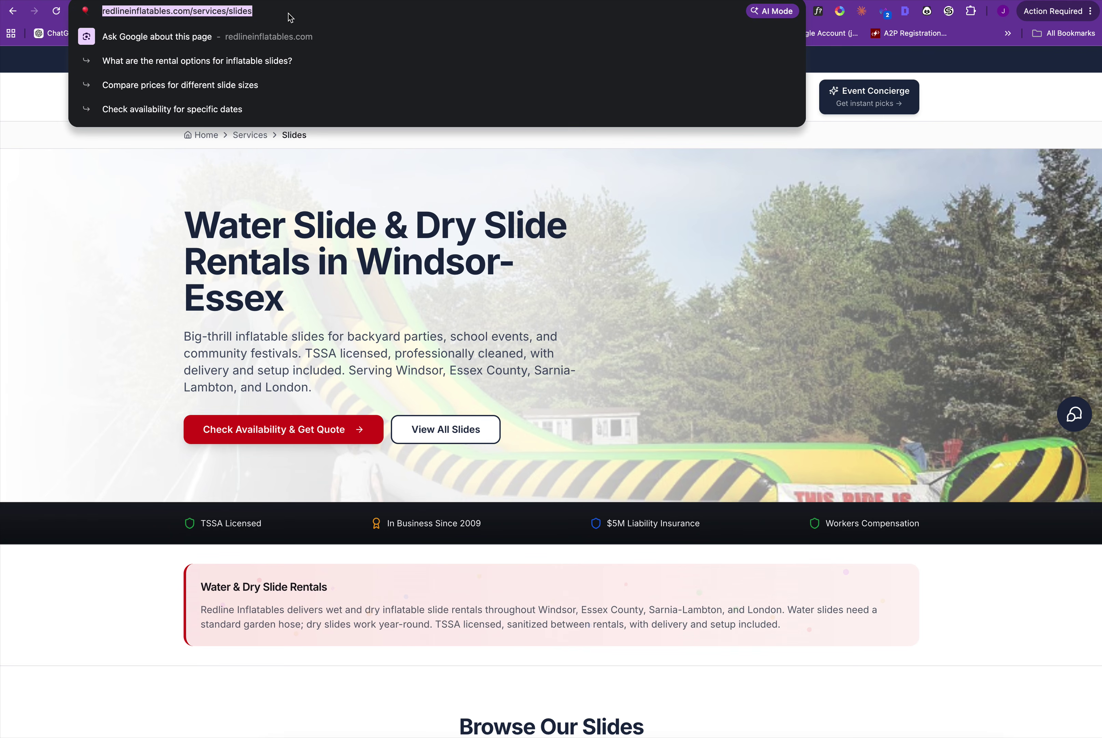
pyautogui.press('Escape')
pyautogui.hotkey('ctrl', 'Tab')
pyautogui.click(500, 260)
pyautogui.hotkey('ctrl', 'a')
pyautogui.hotkey('ctrl', 'v')
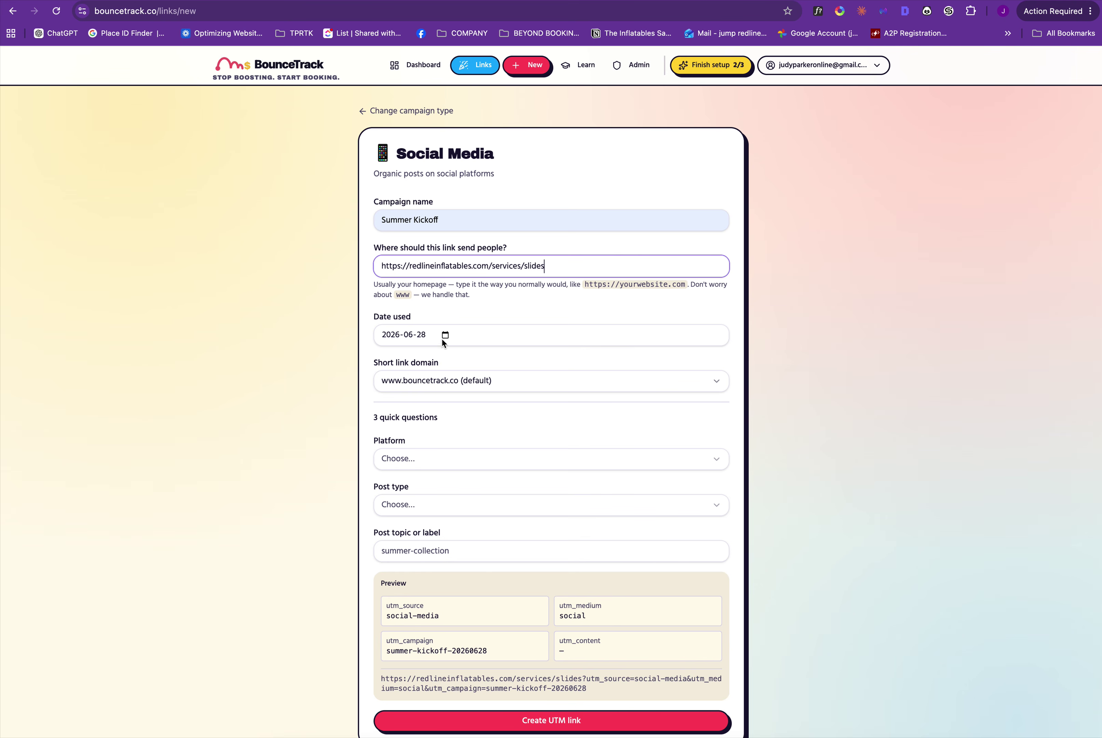
# - Set the short link domain to go.redlineinflatables.com and the platform to facebook
pyautogui.click(519, 379)
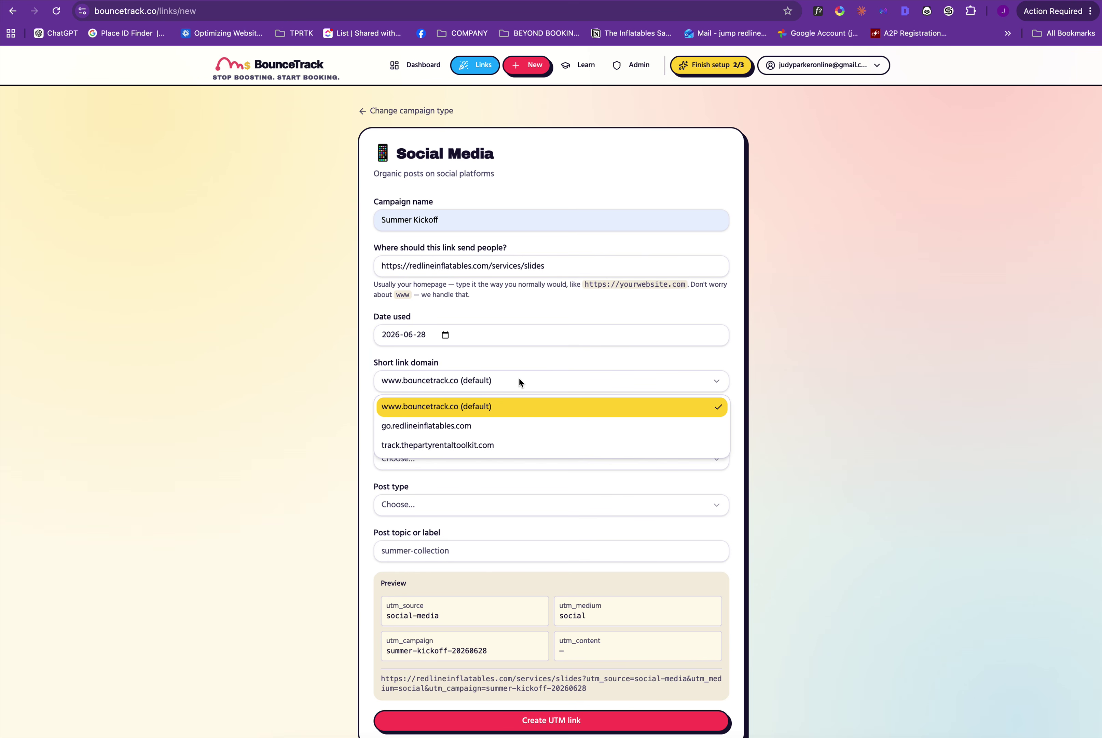
pyautogui.click(451, 428)
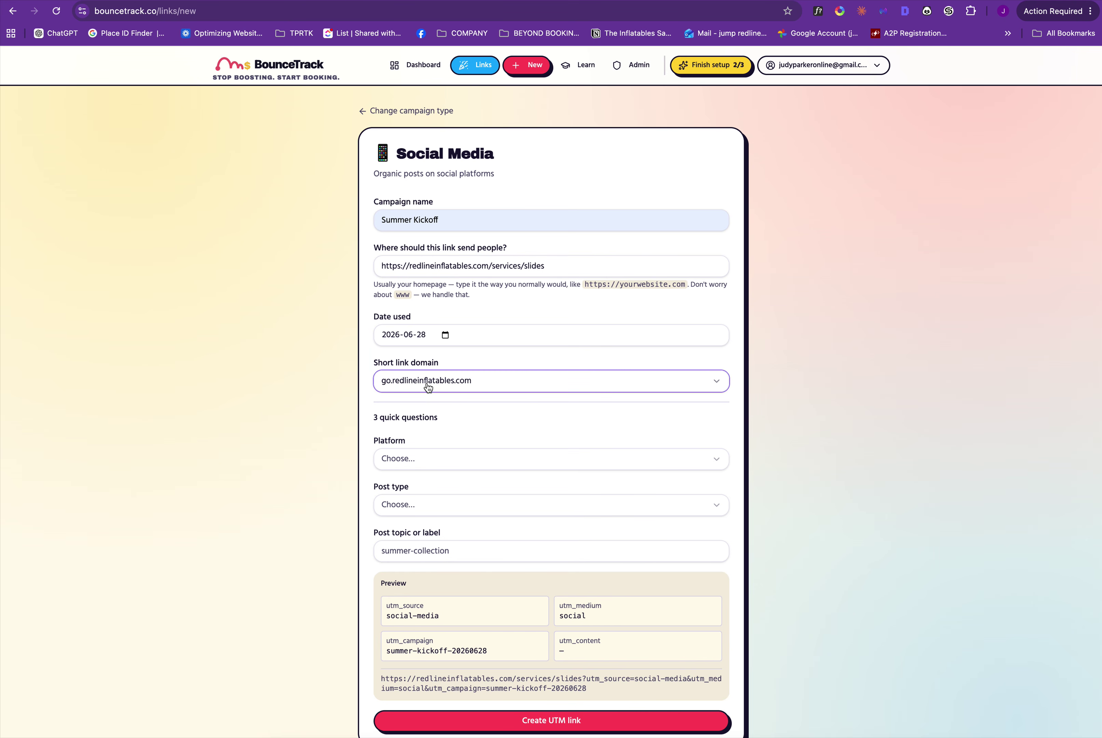
pyautogui.scroll(-1, 441, 385)
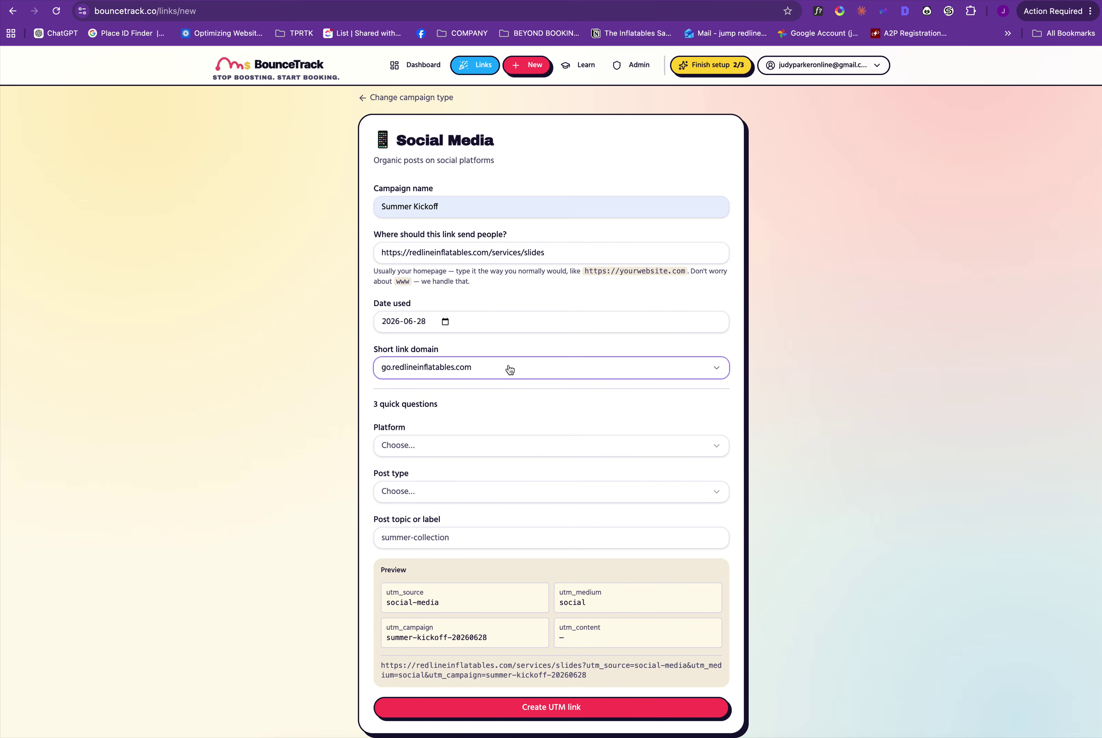
pyautogui.click(453, 446)
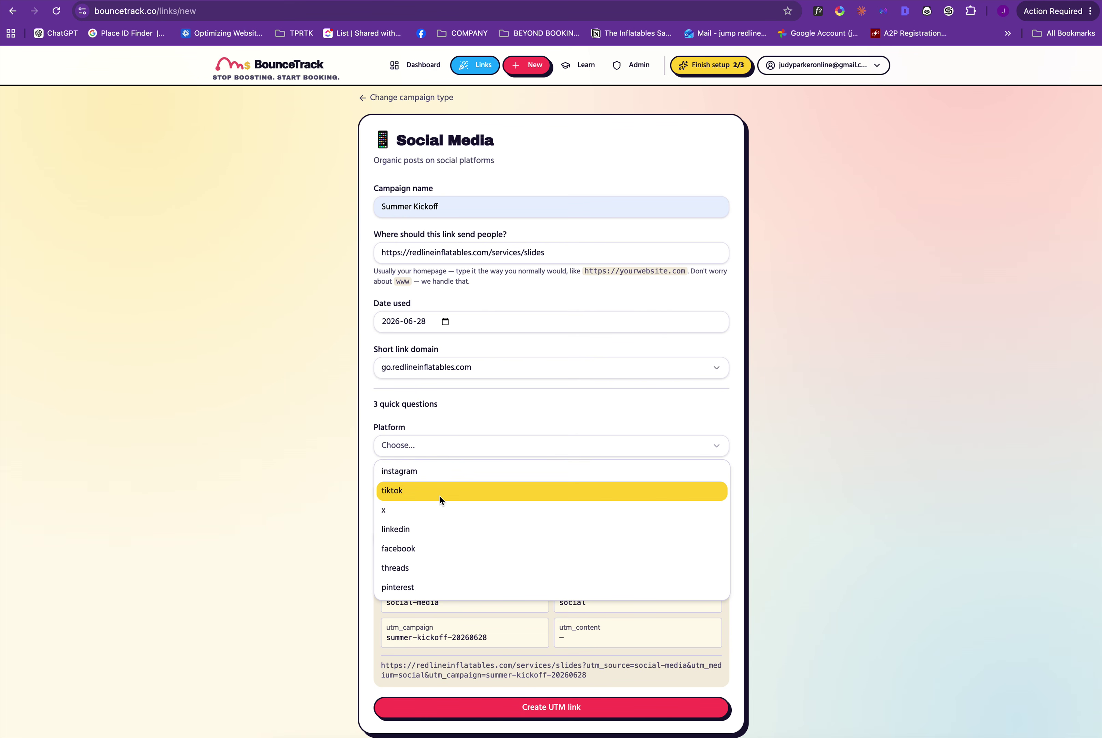
pyautogui.click(444, 547)
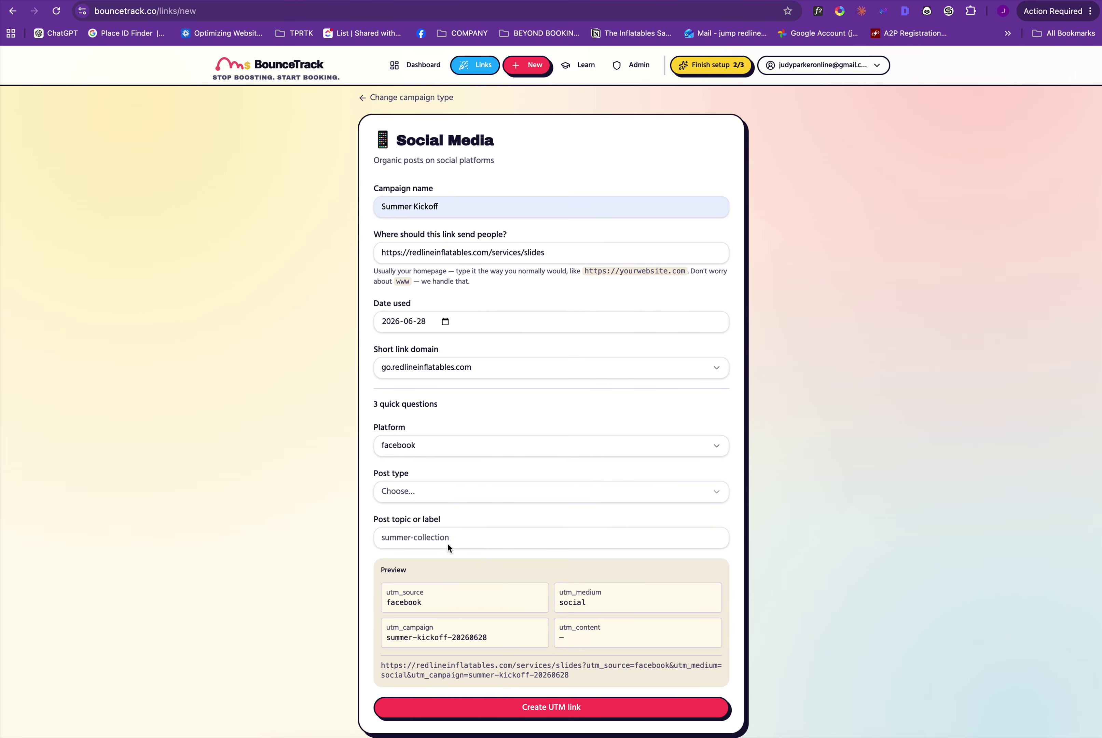
# - Set the post type to post and the post topic to waterslide-promo
pyautogui.click(394, 488)
pyautogui.click(391, 516)
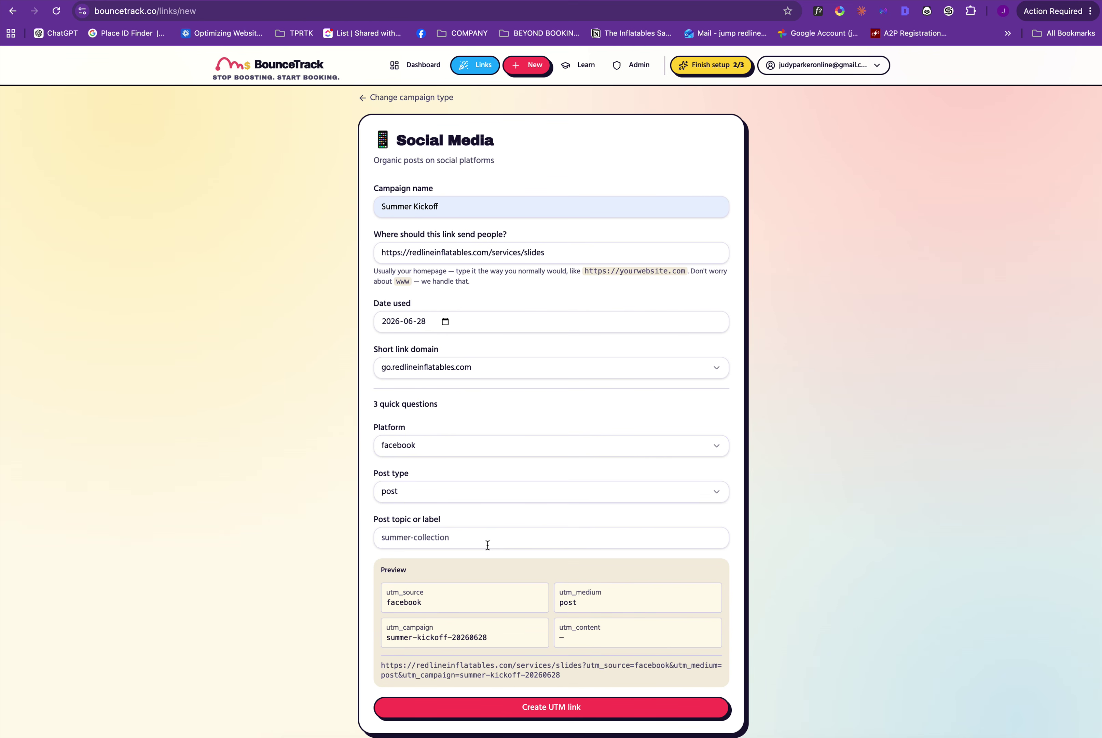
pyautogui.click(482, 543)
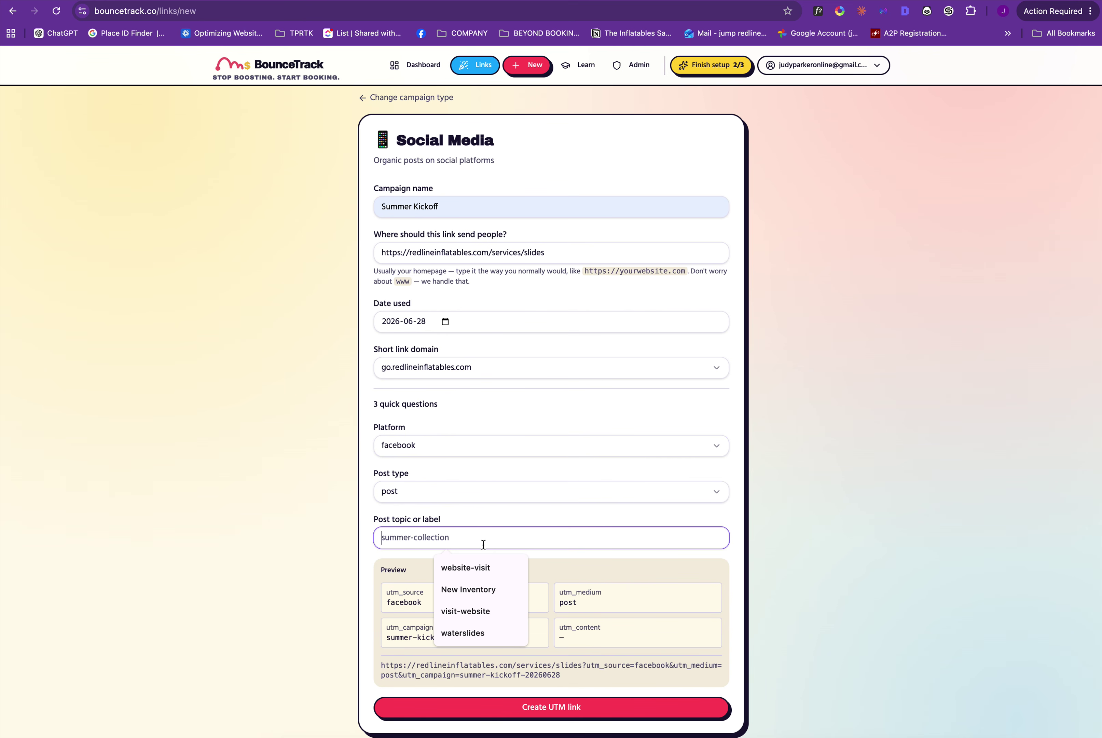
pyautogui.write('wa')
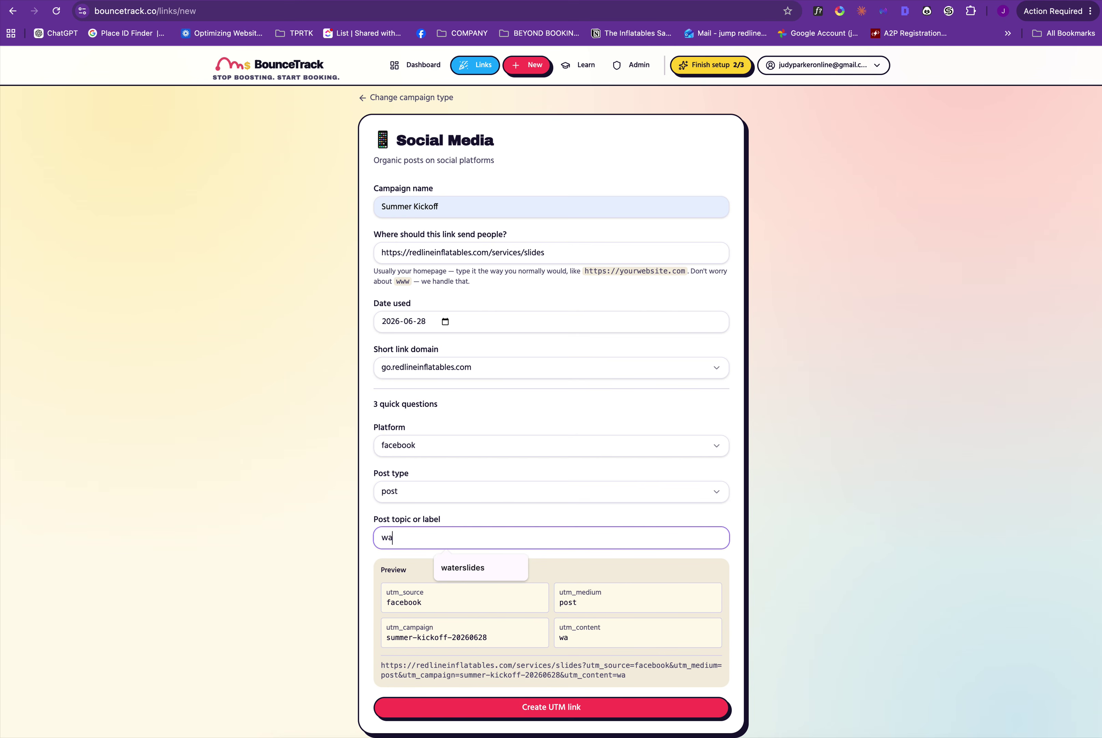
pyautogui.write('terslide-promo')
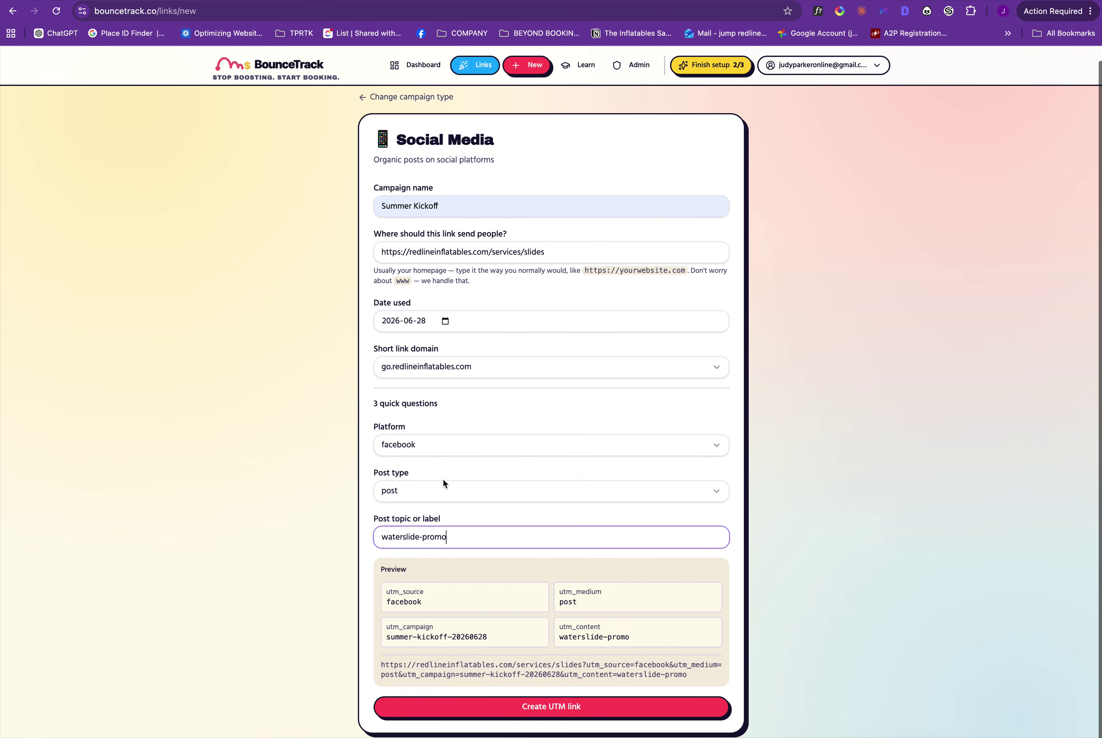
# - Highlight the full URL in the preview and create the Summer Kickoff UTM link
pyautogui.scroll(-1, 445, 523)
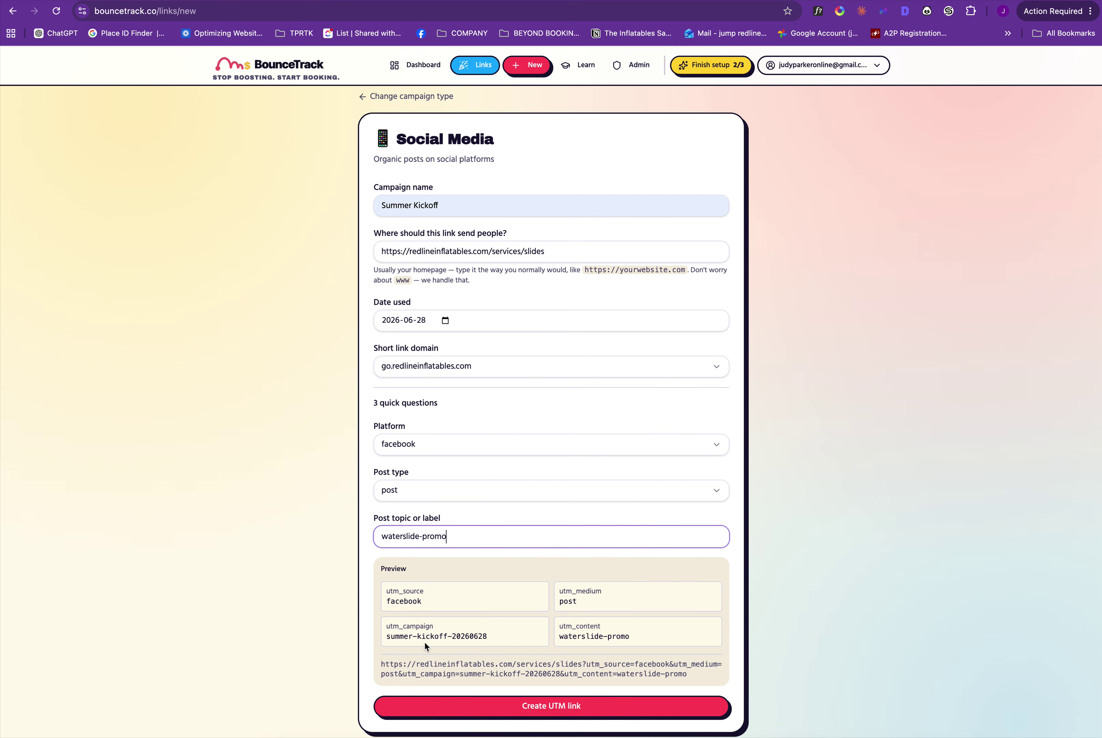
pyautogui.moveTo(380, 663); pyautogui.dragTo(688, 687)
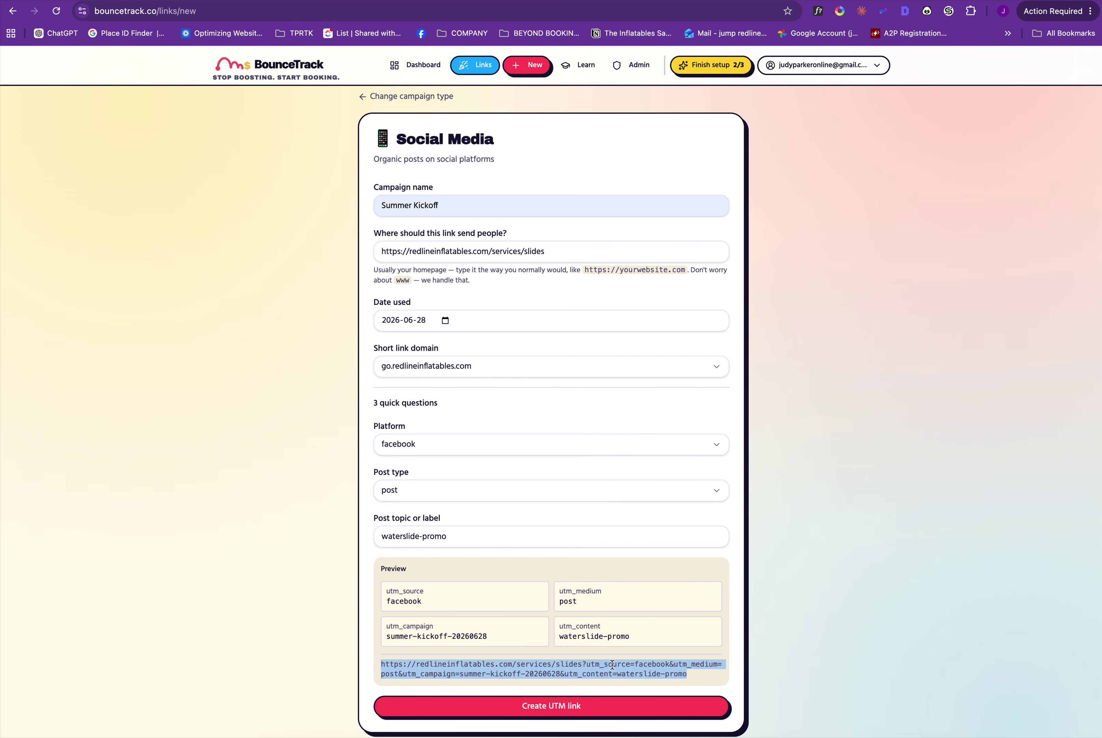
pyautogui.click(549, 705)
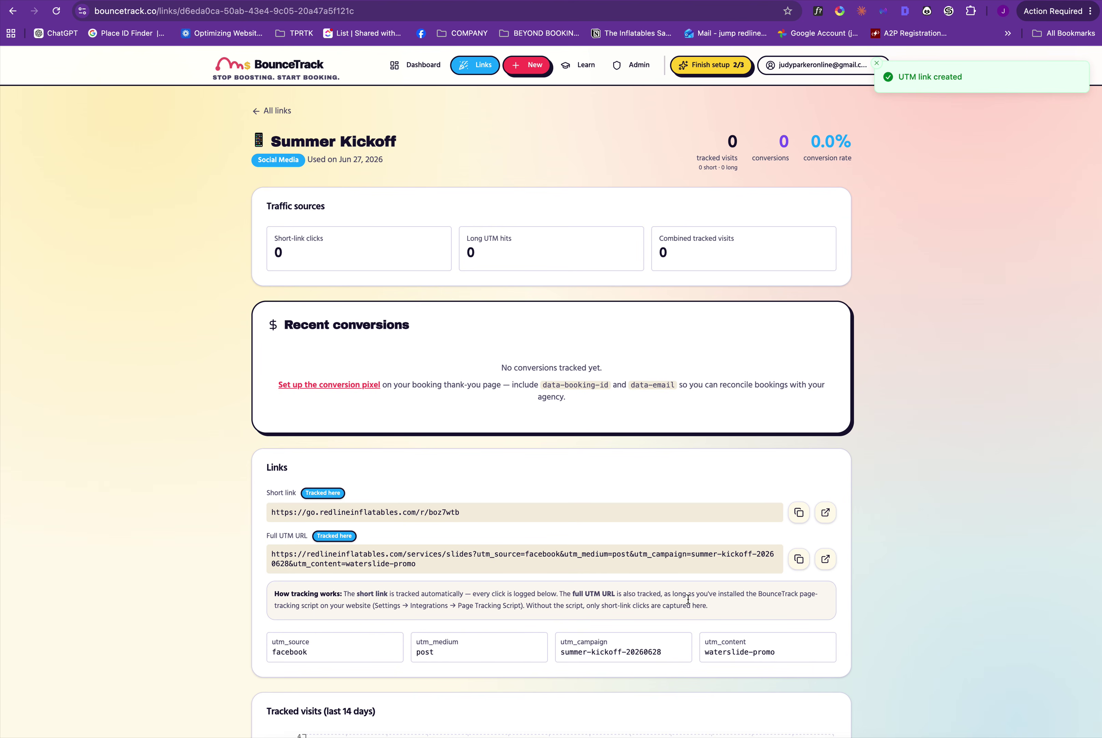
# - Review and copy the short link and the full UTM URL in the Links section of the Summer Kickoff link
pyautogui.scroll(-4, 517, 532)
pyautogui.scroll(-2, 516, 532)
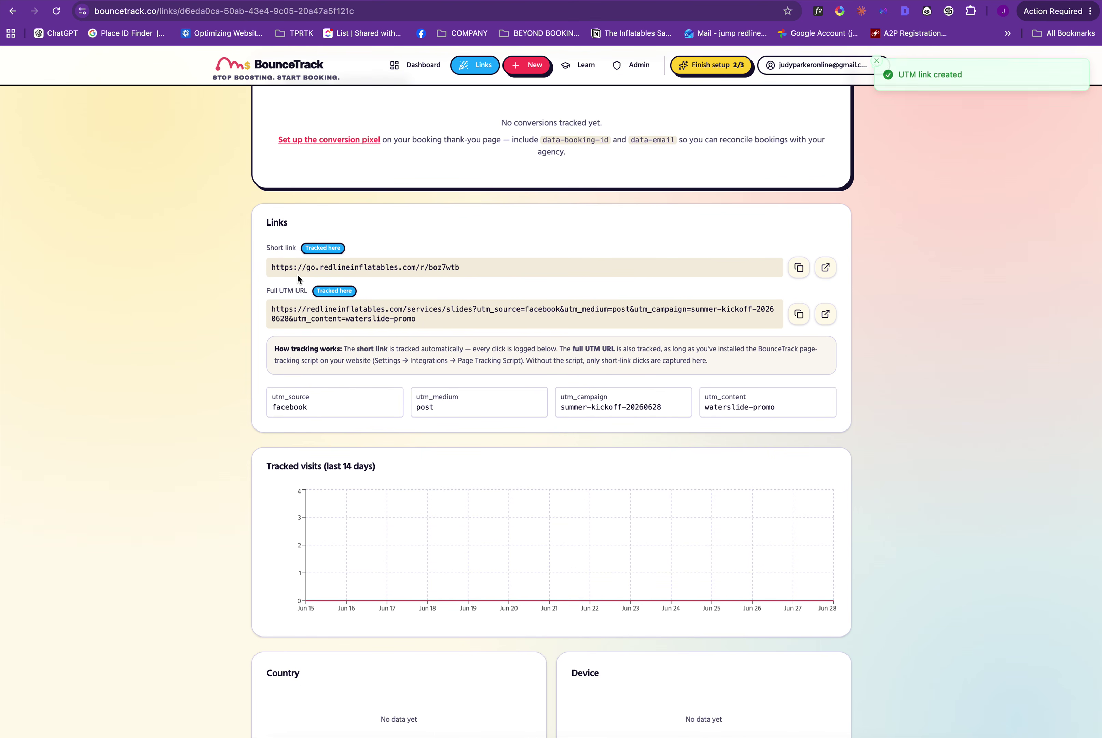
pyautogui.moveTo(266, 248); pyautogui.dragTo(294, 249)
pyautogui.moveTo(266, 291); pyautogui.dragTo(306, 292)
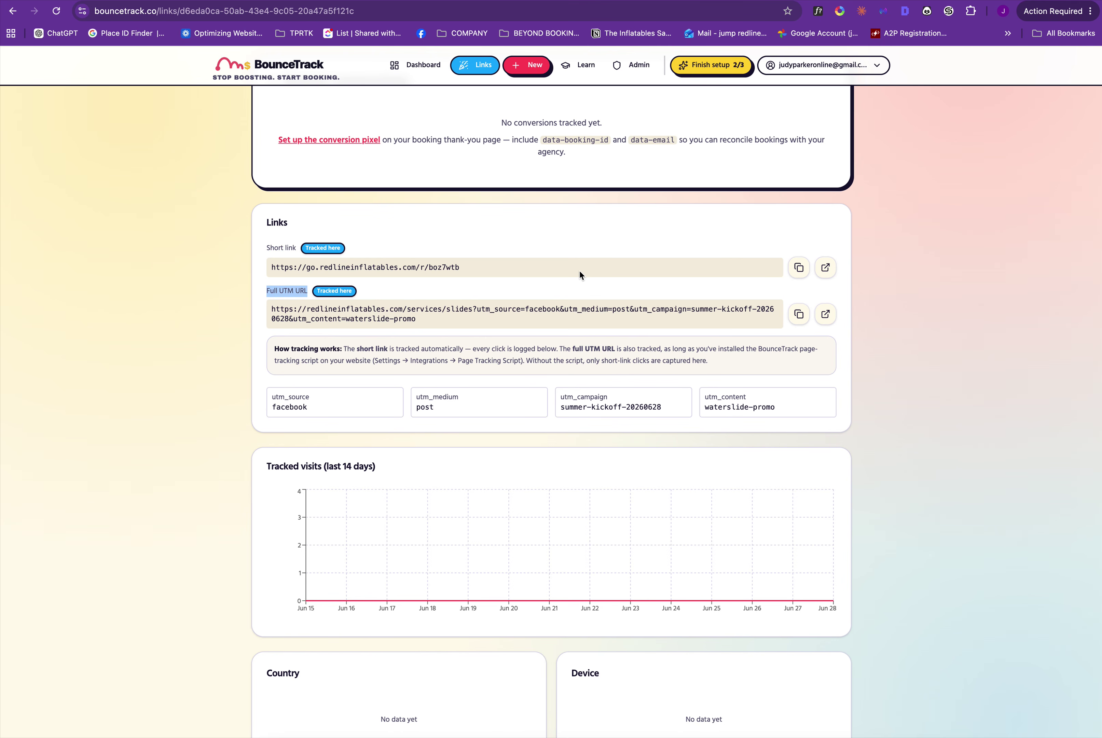
pyautogui.click(799, 267)
pyautogui.click(799, 313)
pyautogui.moveTo(272, 310); pyautogui.dragTo(458, 322)
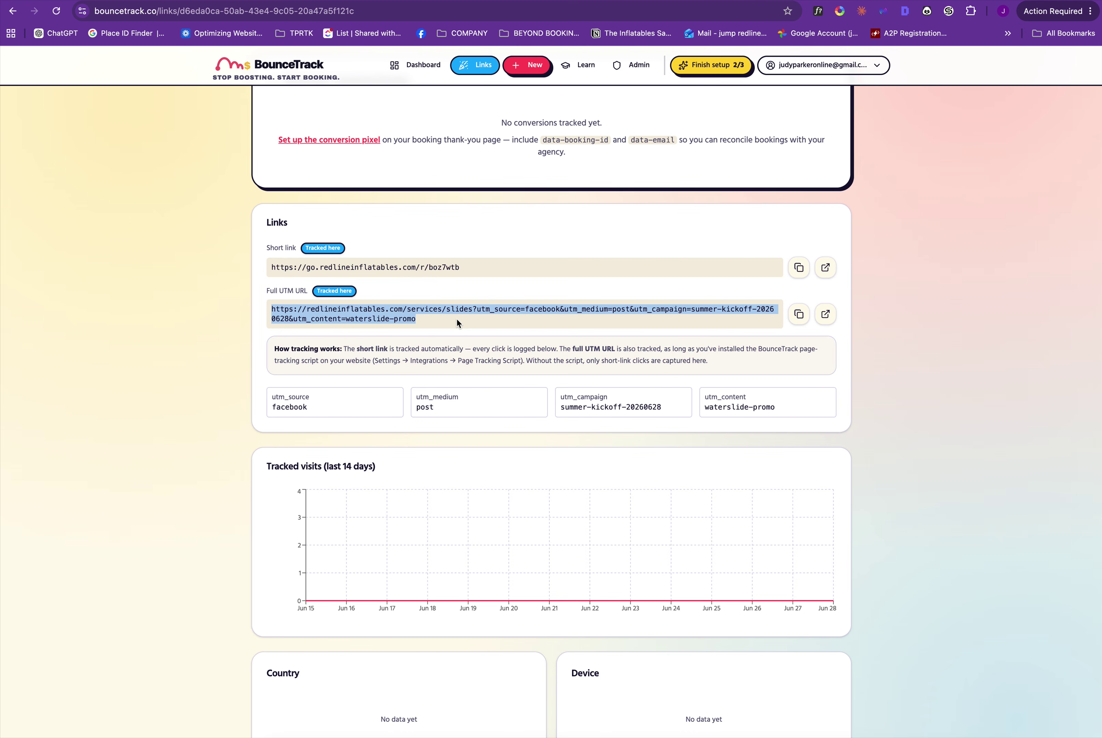
pyautogui.scroll(3, 456, 318)
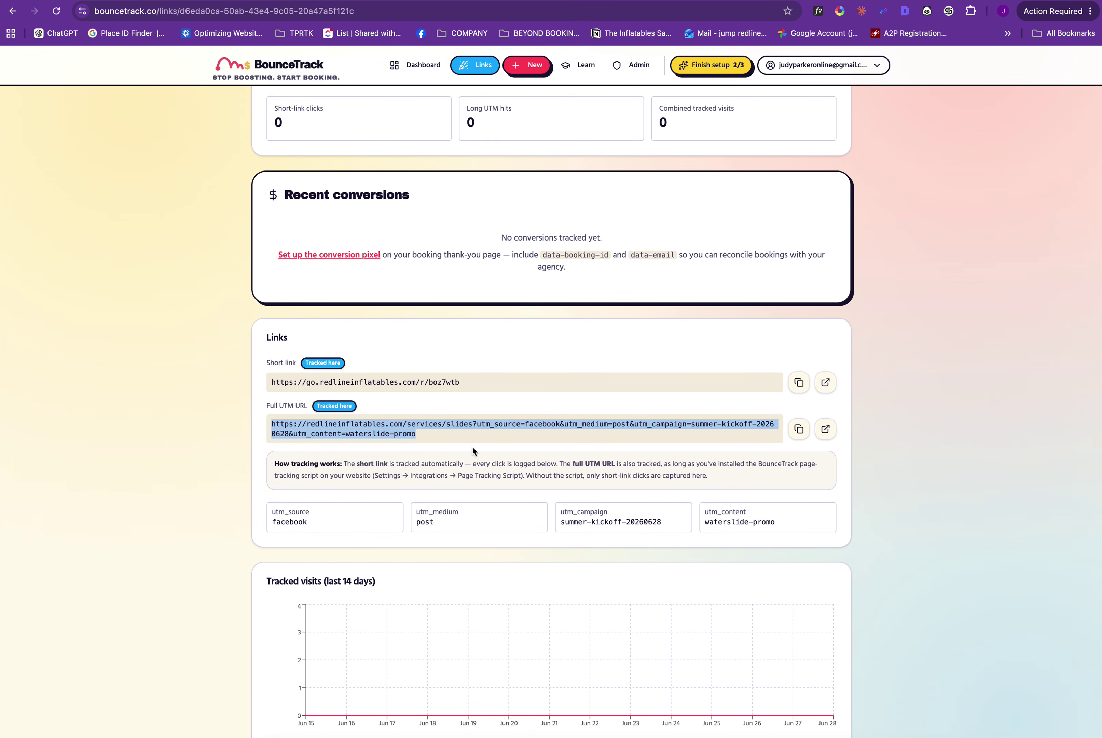
pyautogui.click(479, 438)
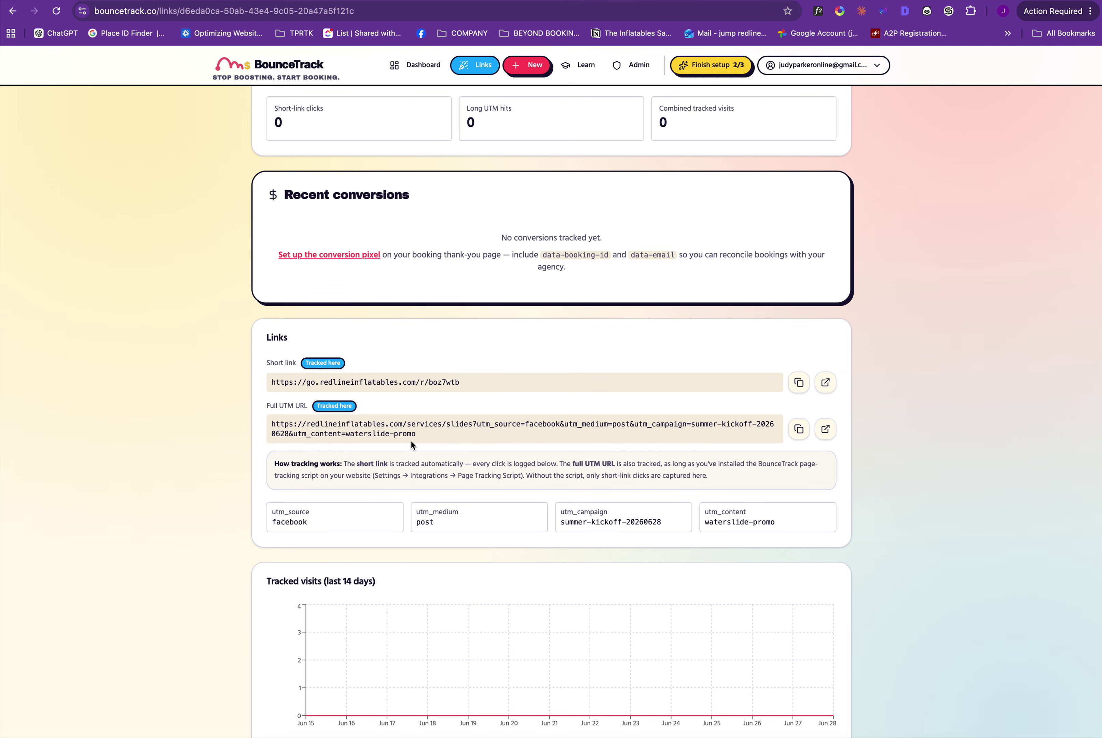
# - Copy the Summer Kickoff short link on the go.redlineinflatables.com domain to the clipboard
pyautogui.scroll(-3, 411, 441)
pyautogui.scroll(3, 411, 441)
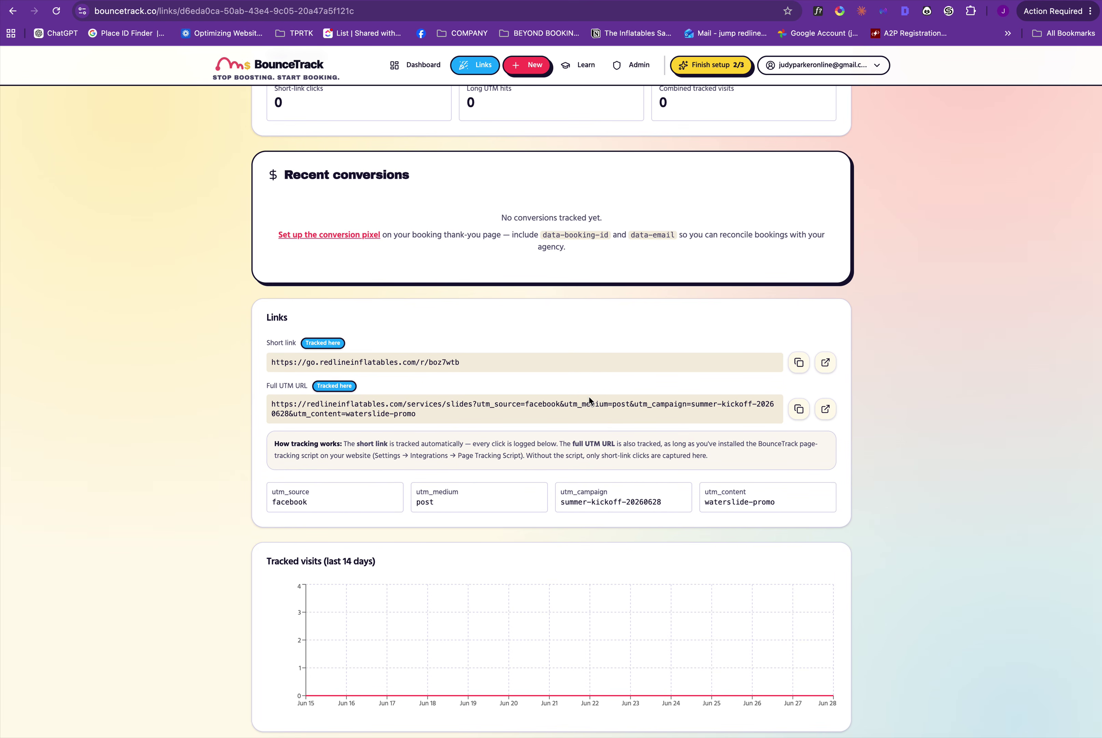
pyautogui.click(799, 363)
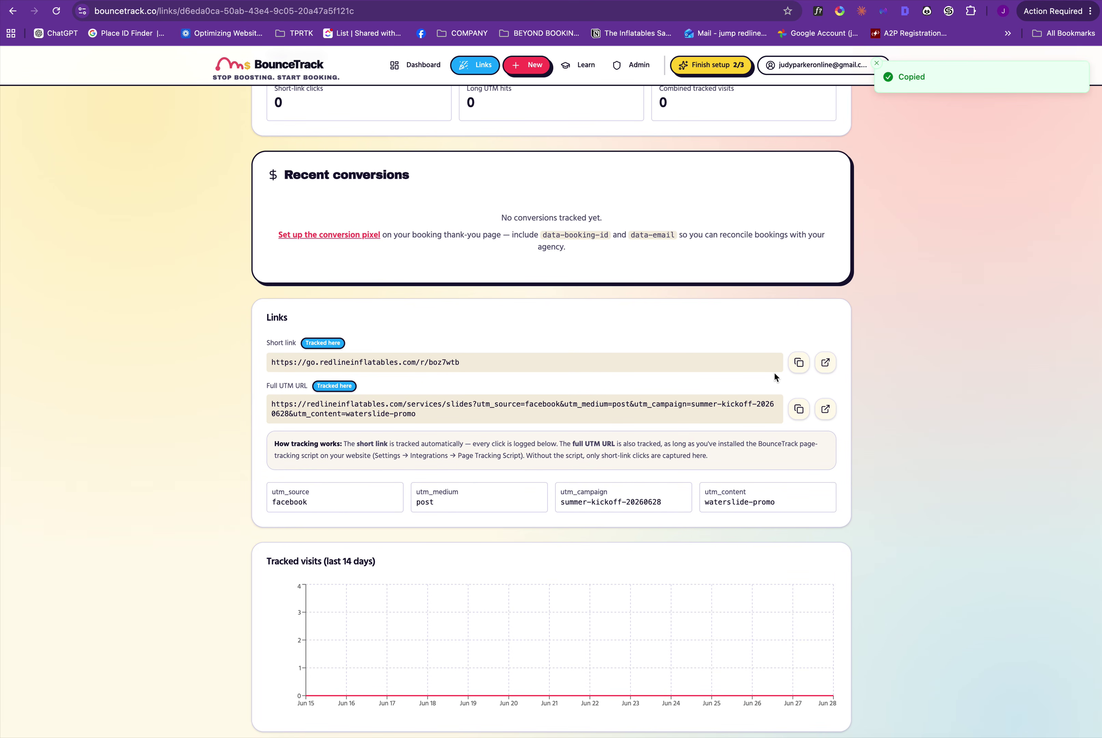
# - Compare the short link's address with the UTM parameters in the full URL by highlighting each
pyautogui.scroll(3, 774, 373)
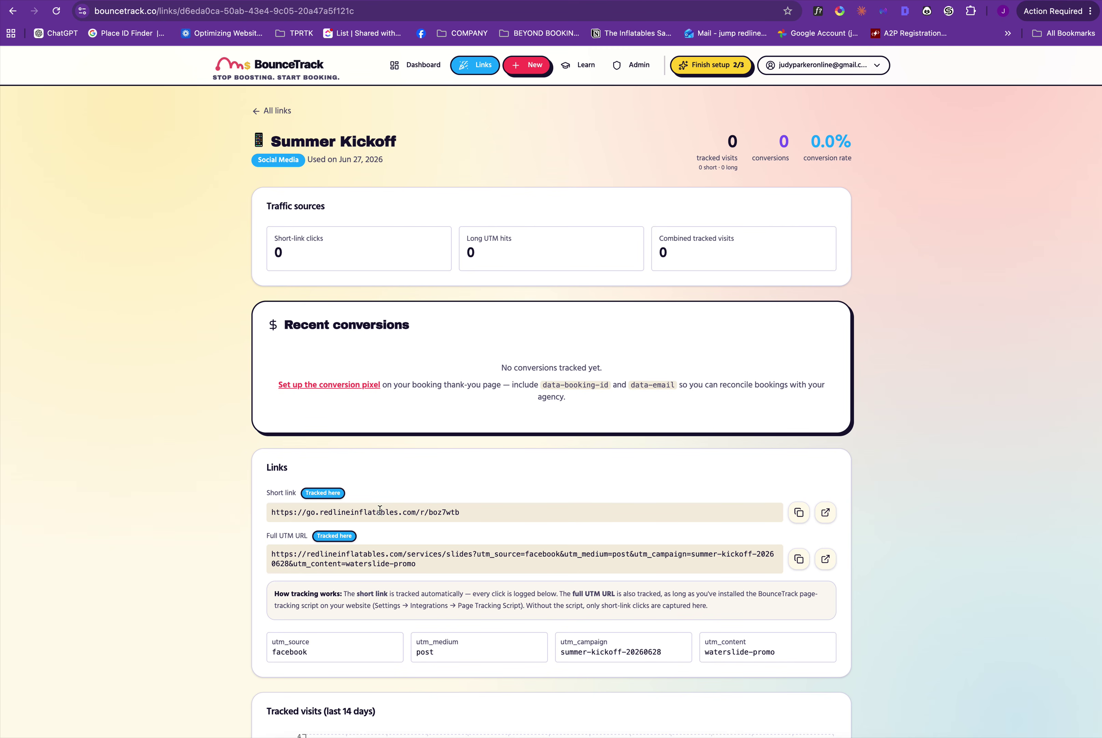
pyautogui.moveTo(479, 513); pyautogui.dragTo(302, 512)
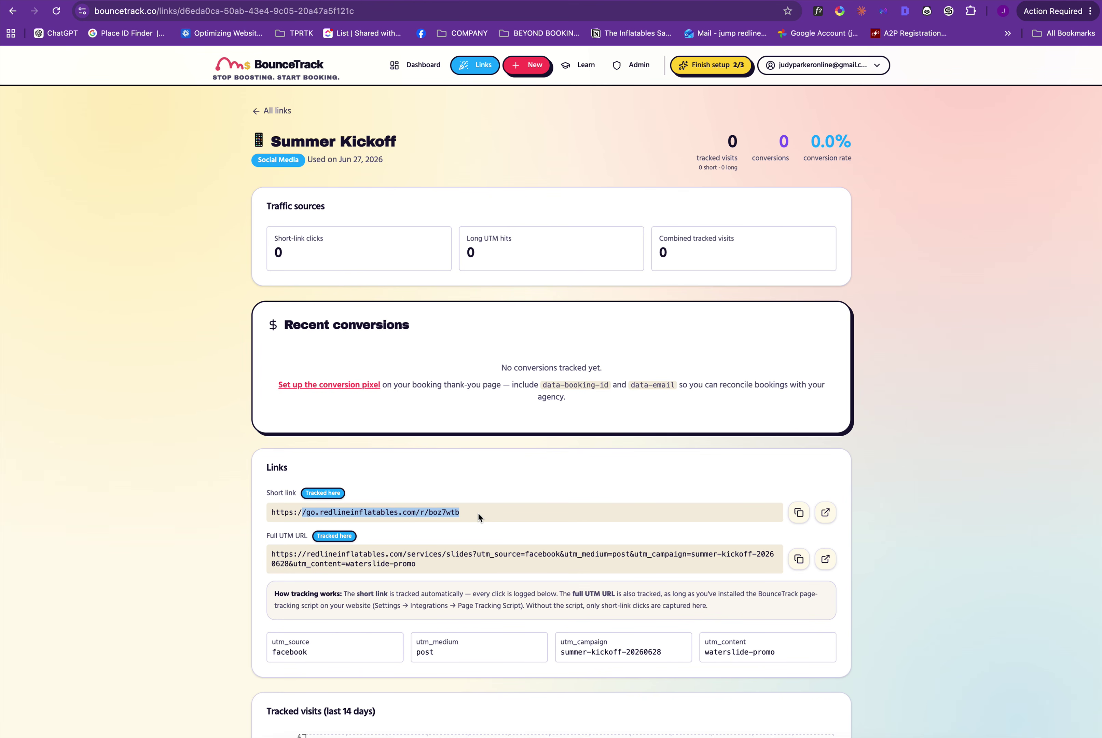
pyautogui.click(464, 564)
pyautogui.moveTo(456, 562); pyautogui.dragTo(455, 554)
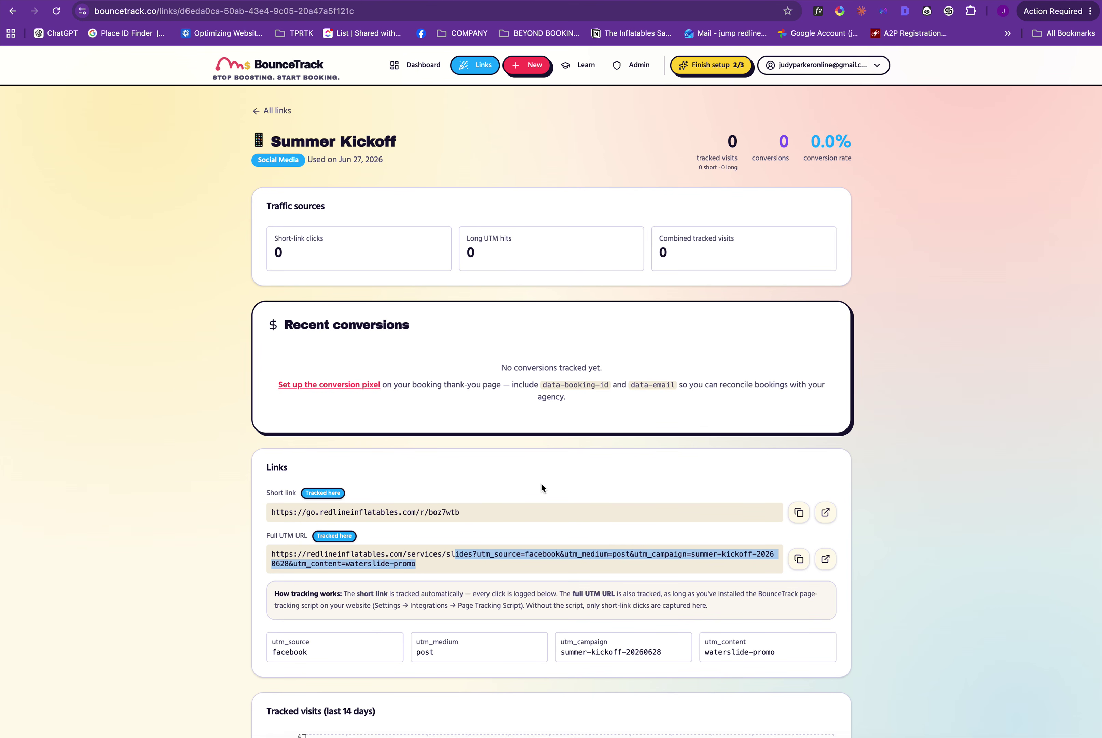
pyautogui.scroll(-1, 595, 407)
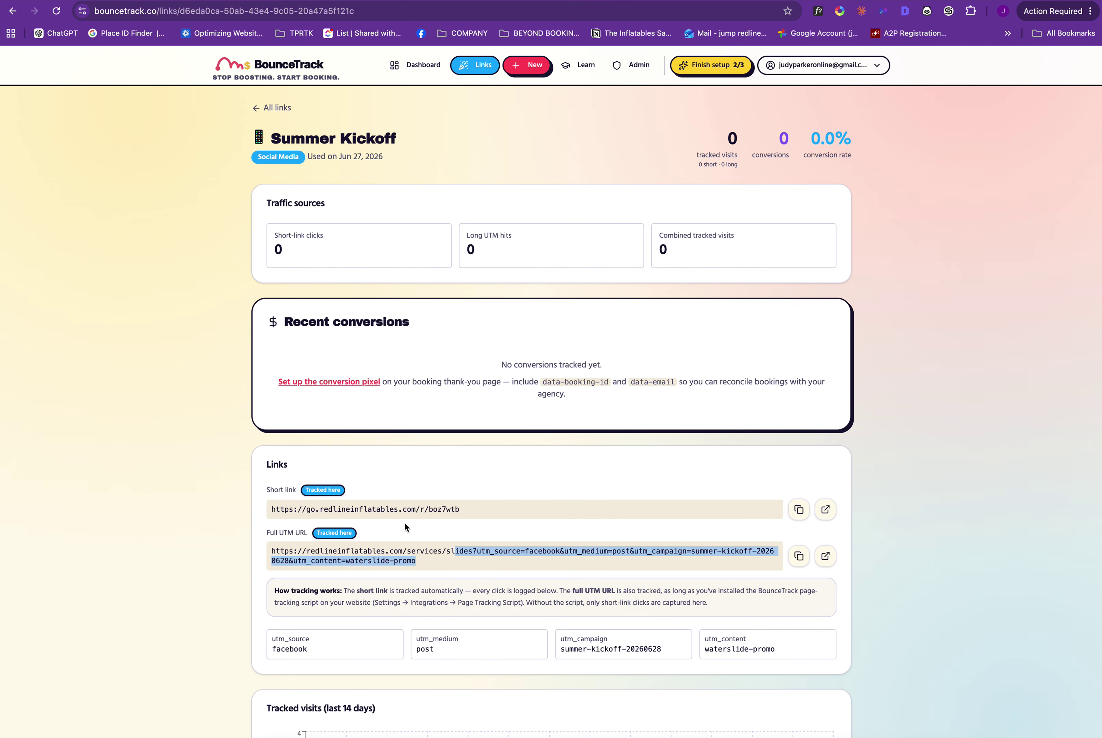
pyautogui.scroll(-4, 473, 539)
pyautogui.scroll(4, 479, 535)
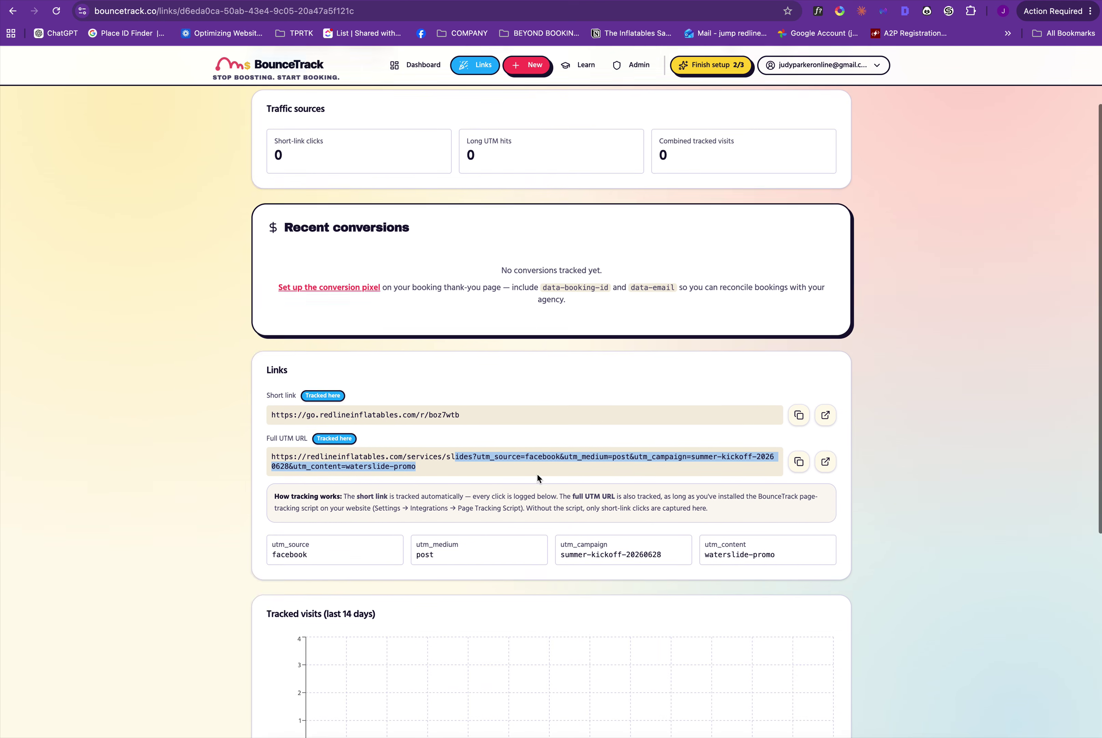
# - Open the custom domains settings and view the subdomain form and the list of domains
pyautogui.click(842, 67)
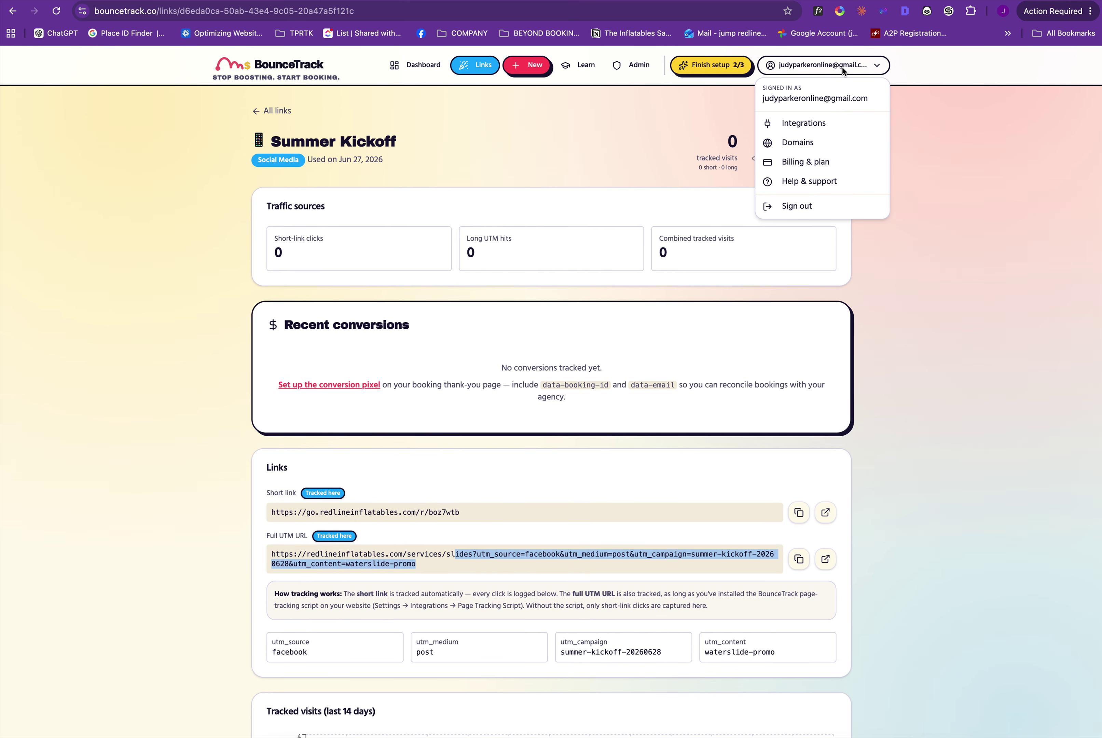
pyautogui.click(797, 146)
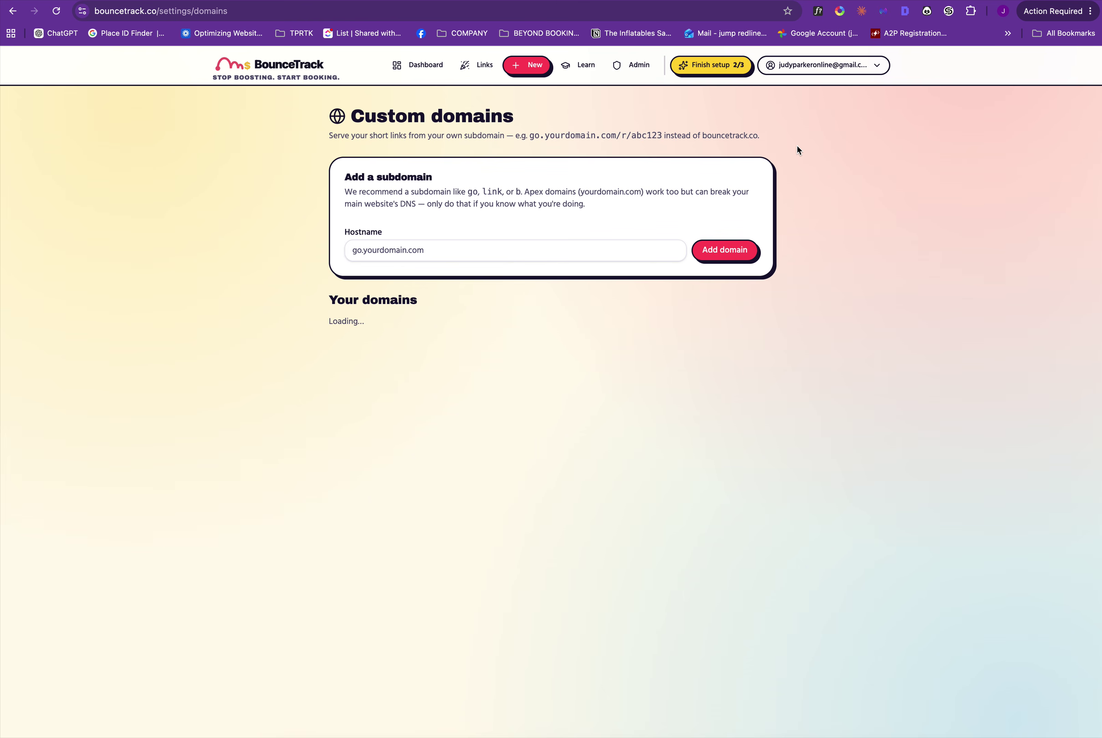
pyautogui.scroll(-3, 513, 297)
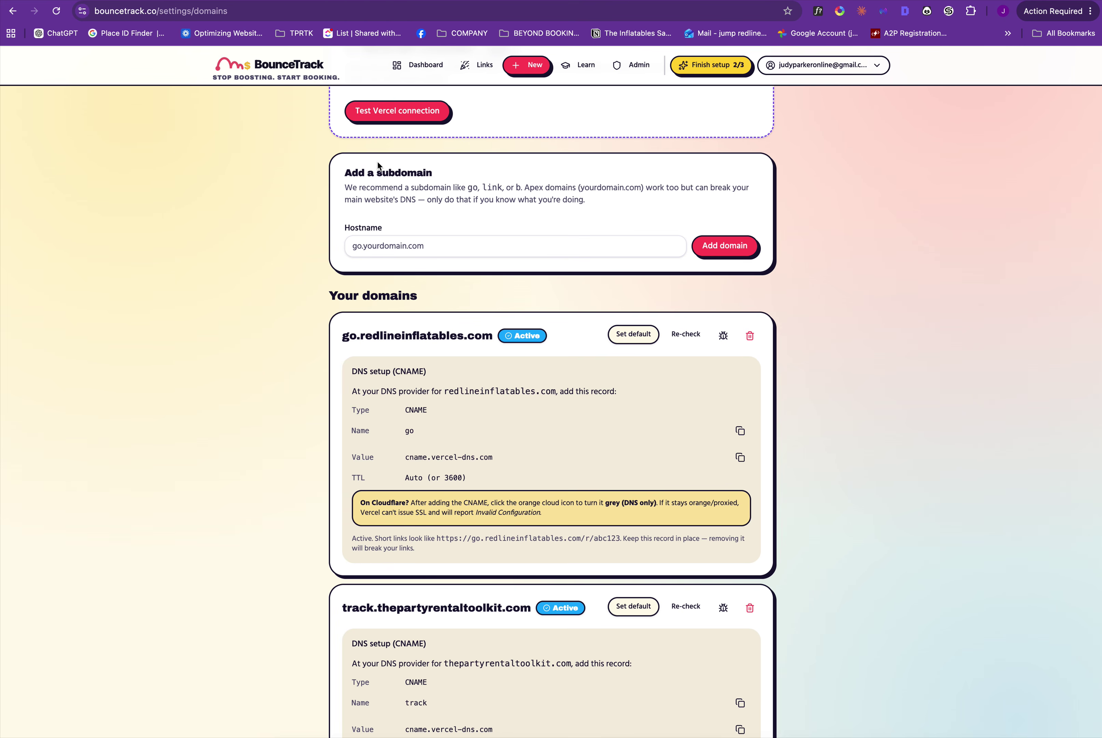
# - Examine the hostname field for adding a subdomain and the DNS provider instructions for go.redlineinflatables.com
pyautogui.click(358, 247)
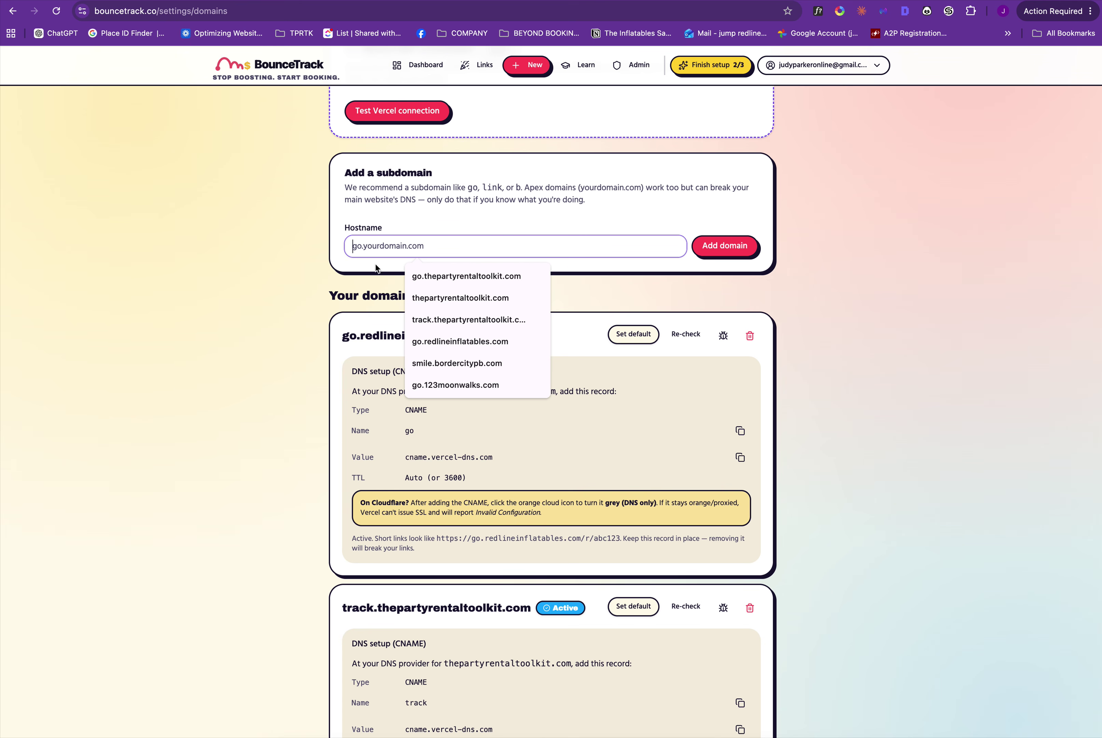
pyautogui.click(452, 411)
pyautogui.moveTo(381, 392); pyautogui.dragTo(402, 391)
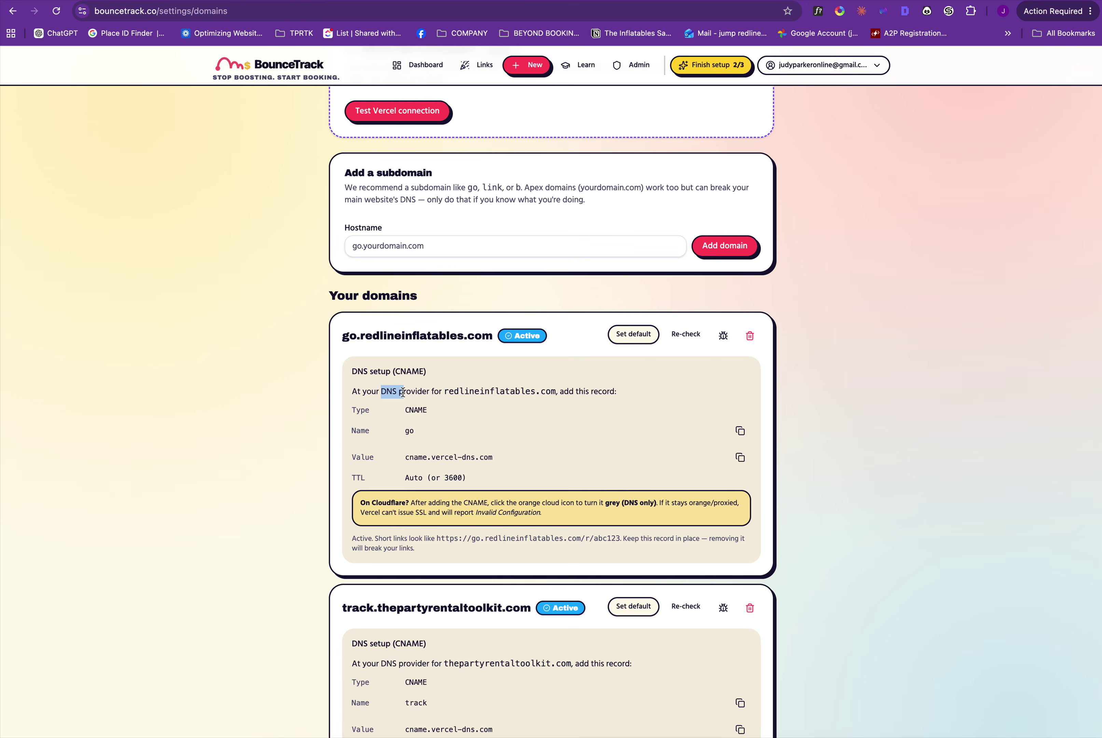
pyautogui.click(402, 392)
pyautogui.scroll(3, 415, 510)
pyautogui.scroll(-1, 416, 510)
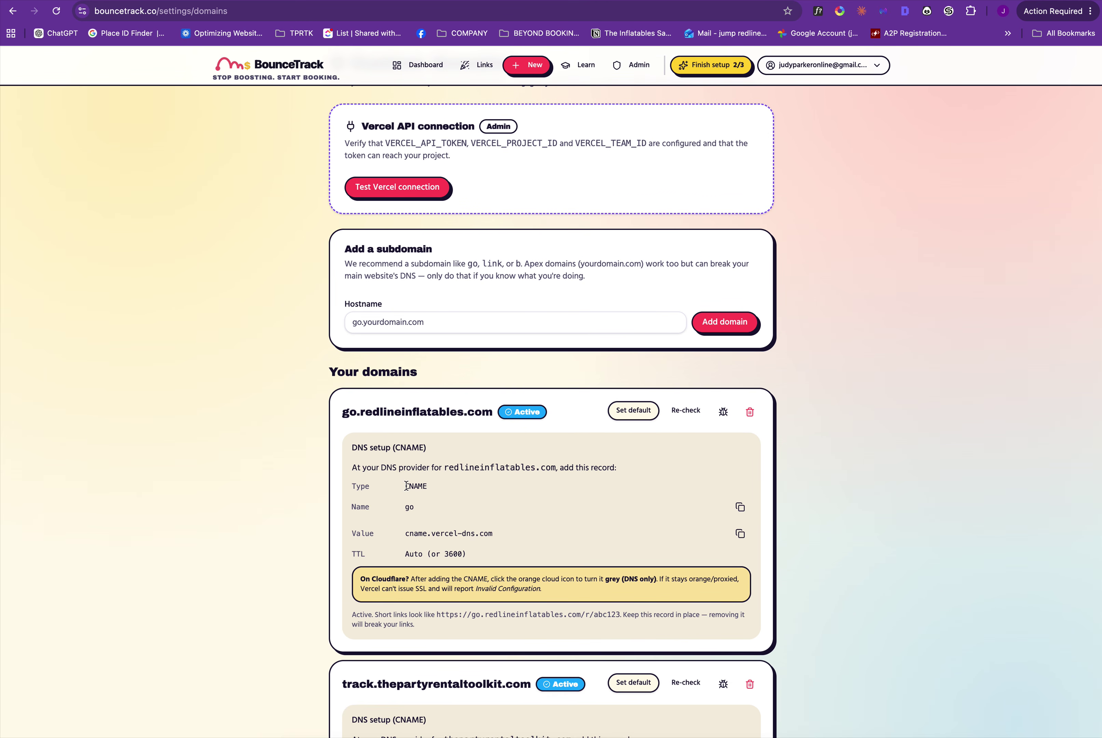
# - Examine the CNAME record's type, name and value for go.redlineinflatables.com, along with the hostname field
pyautogui.moveTo(405, 486); pyautogui.dragTo(415, 485)
pyautogui.moveTo(404, 506); pyautogui.dragTo(413, 509)
pyautogui.click(352, 324)
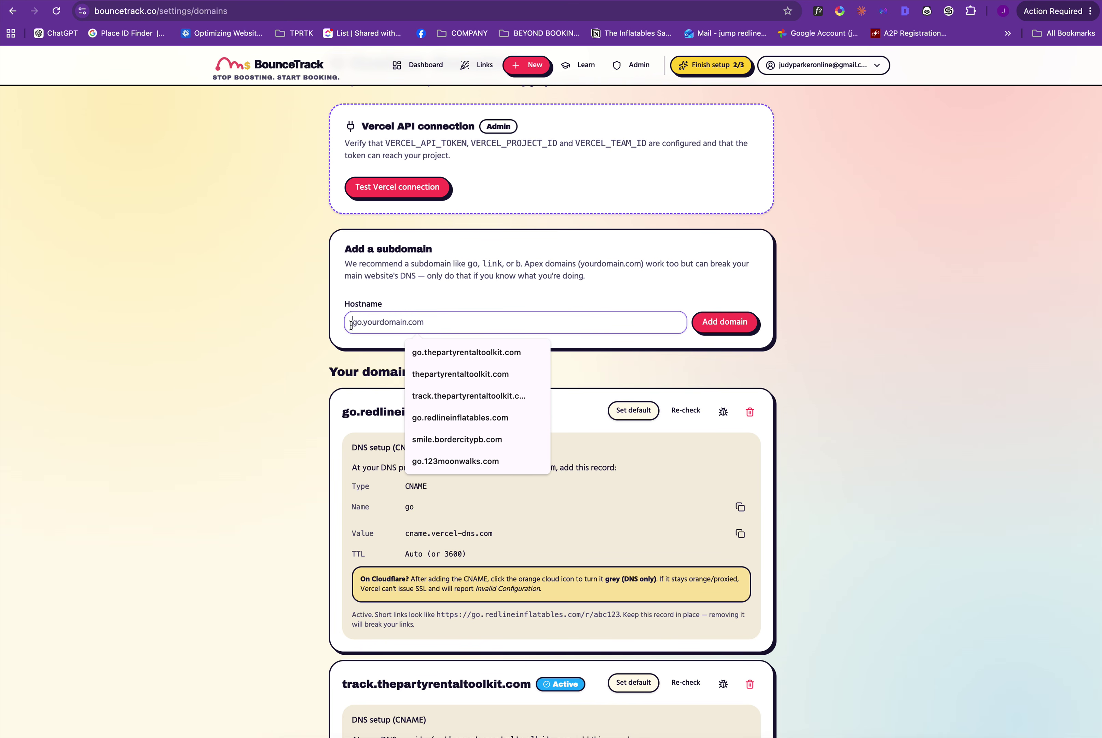
pyautogui.scroll(-3, 356, 334)
pyautogui.click(407, 470)
pyautogui.moveTo(406, 471); pyautogui.dragTo(503, 476)
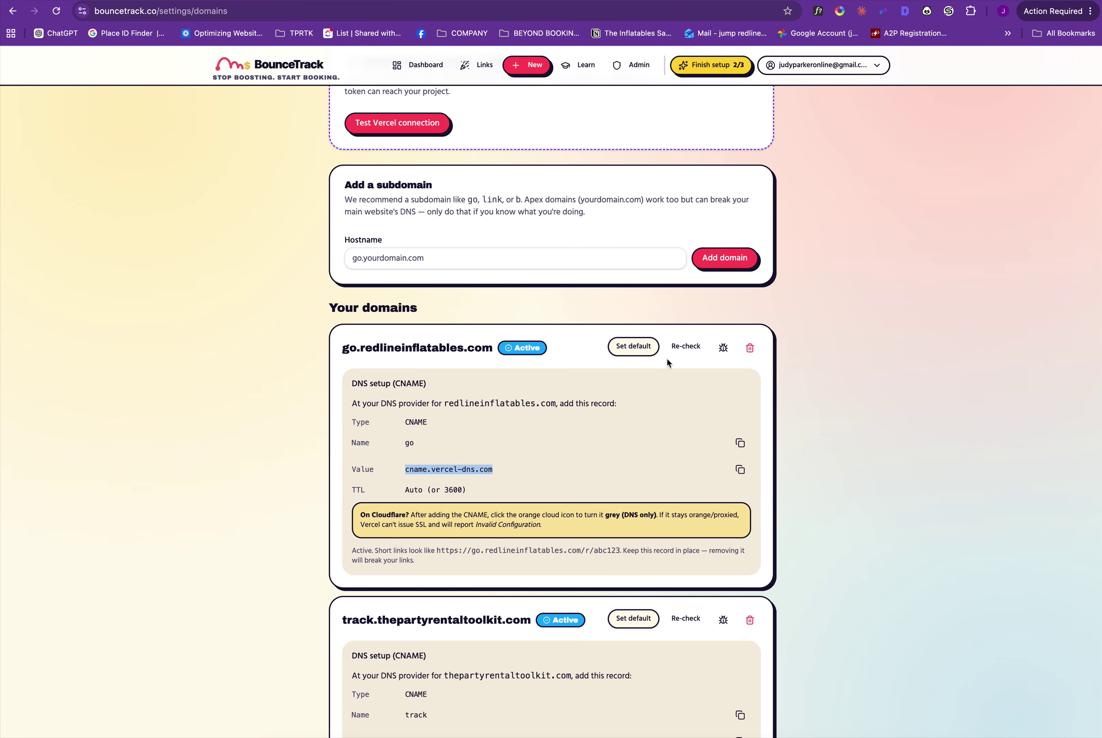
# - Re-check the DNS verification of the go.redlineinflatables.com domain
pyautogui.click(686, 346)
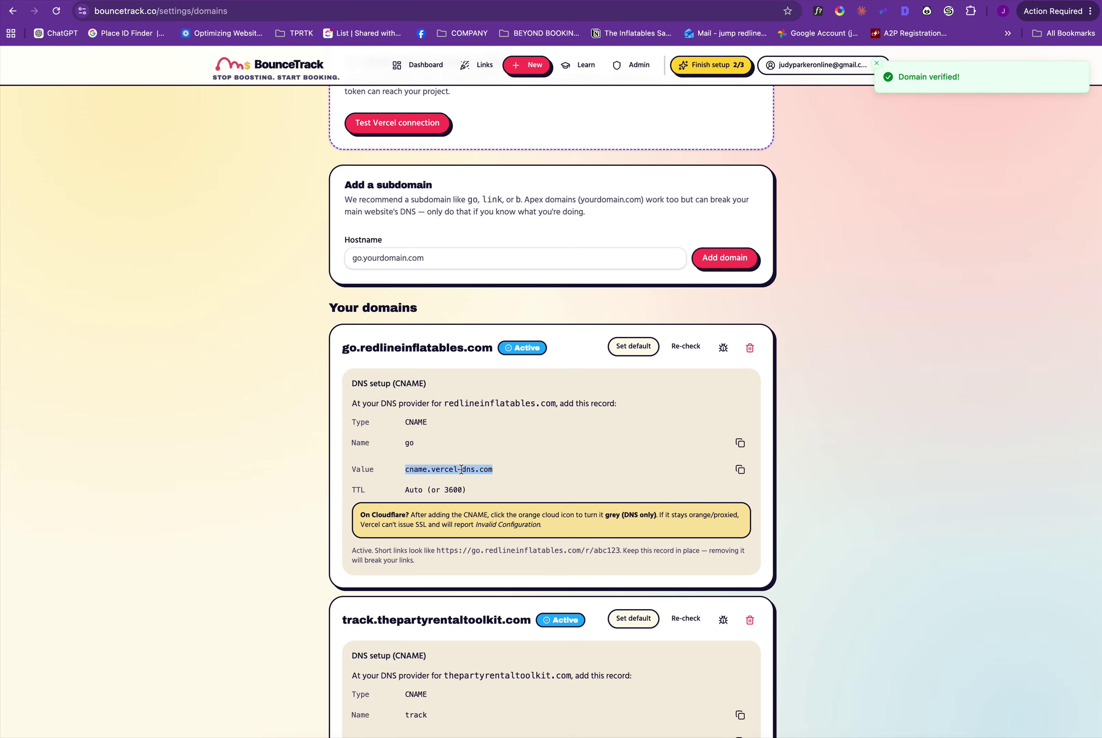
pyautogui.scroll(3, 461, 469)
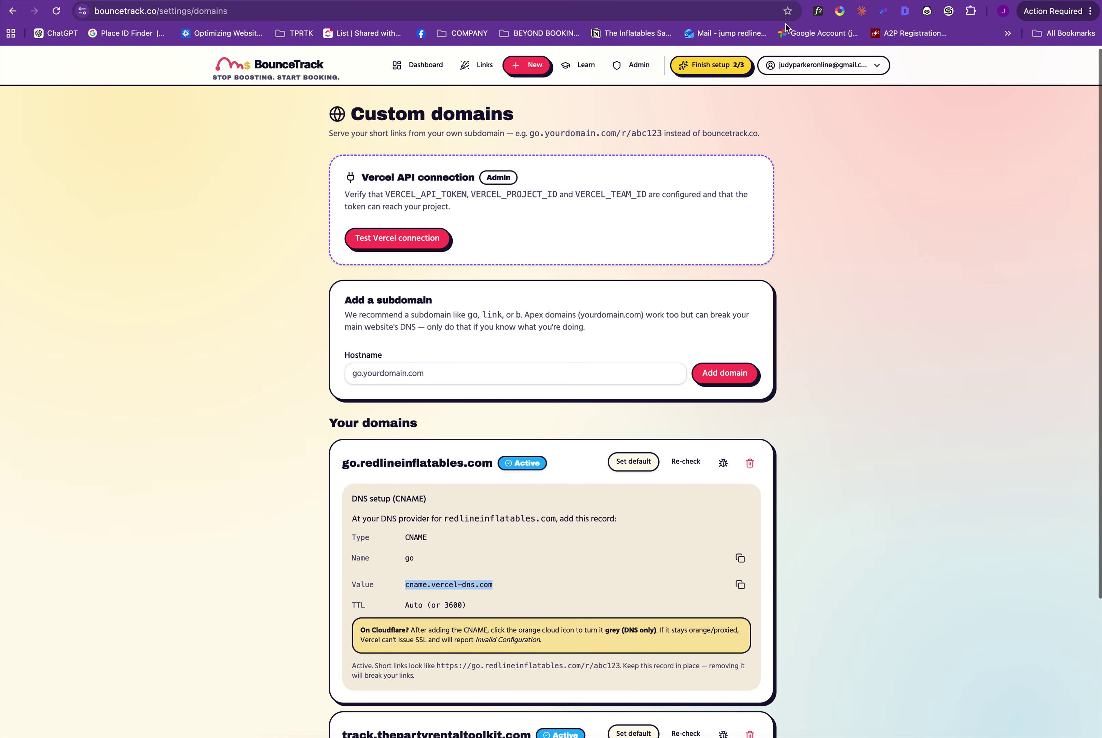
# - Open the tracking integrations settings and examine the websites listed under Allowed domains, highlighting the heading and each entry
pyautogui.click(807, 62)
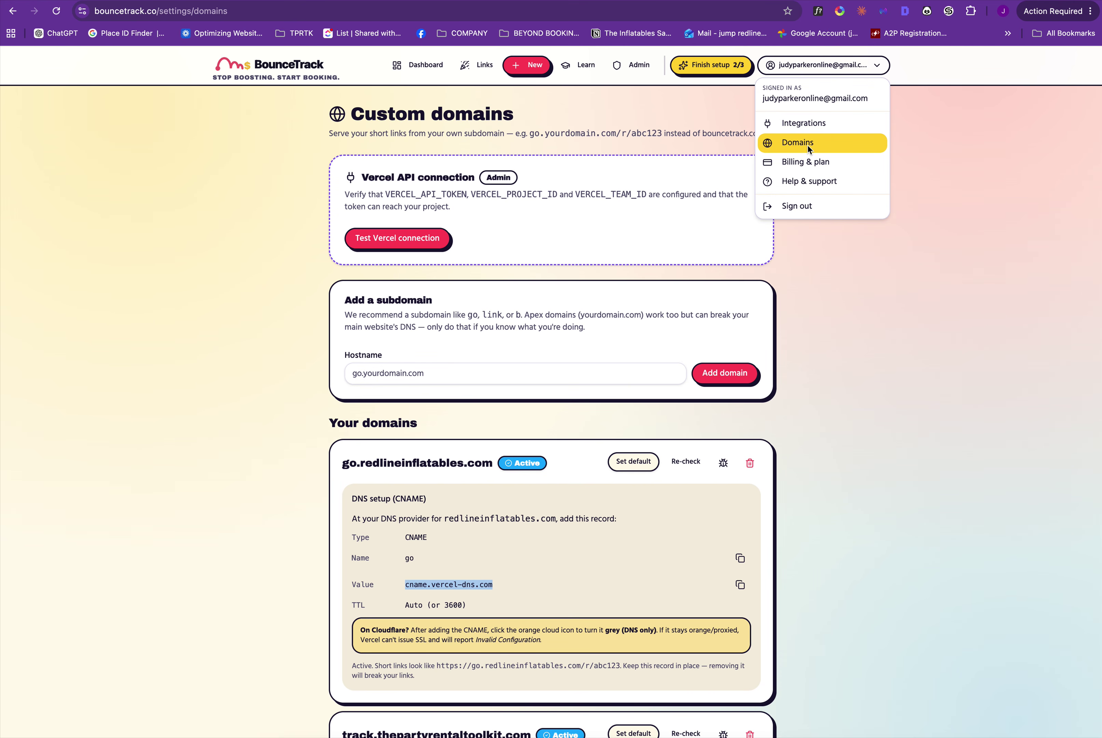
pyautogui.click(796, 123)
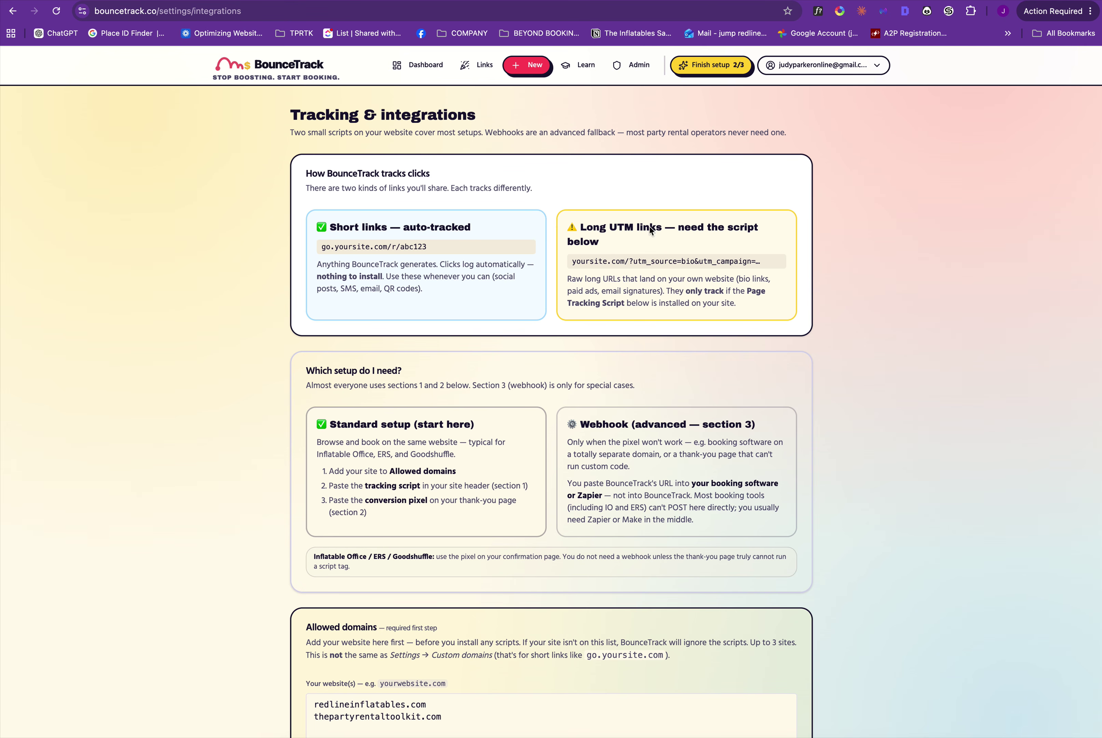
pyautogui.scroll(-7, 497, 385)
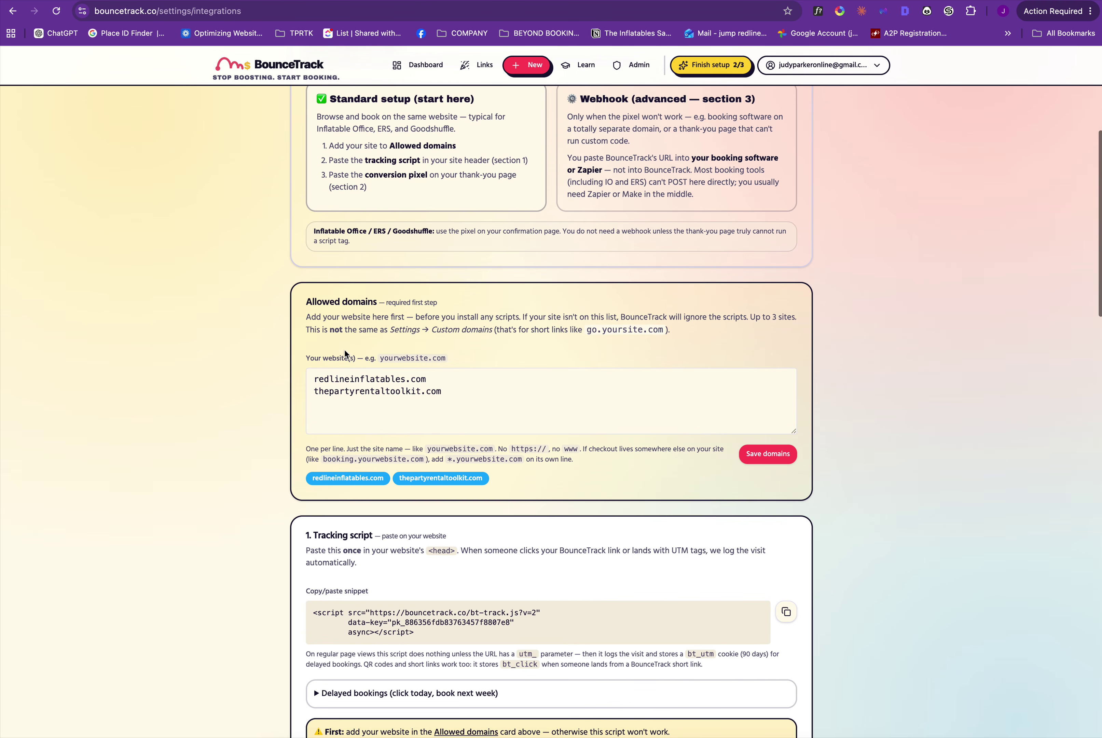
pyautogui.moveTo(306, 302); pyautogui.dragTo(377, 302)
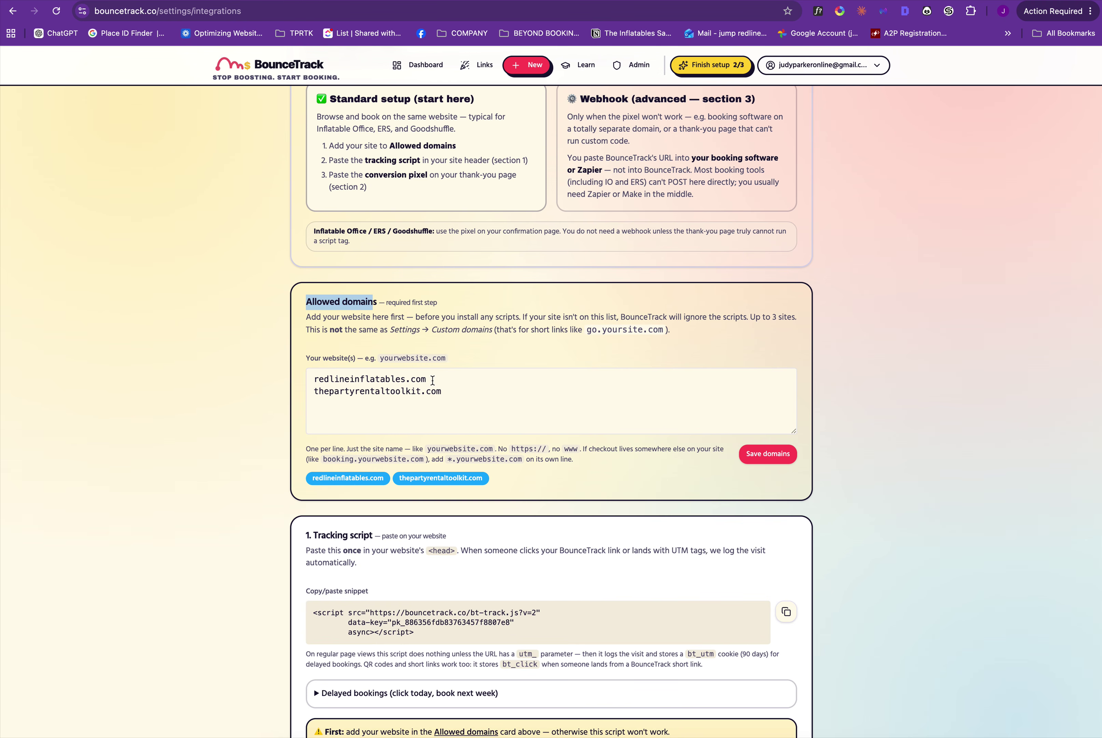
pyautogui.moveTo(431, 379); pyautogui.dragTo(312, 380)
pyautogui.moveTo(446, 392); pyautogui.dragTo(308, 392)
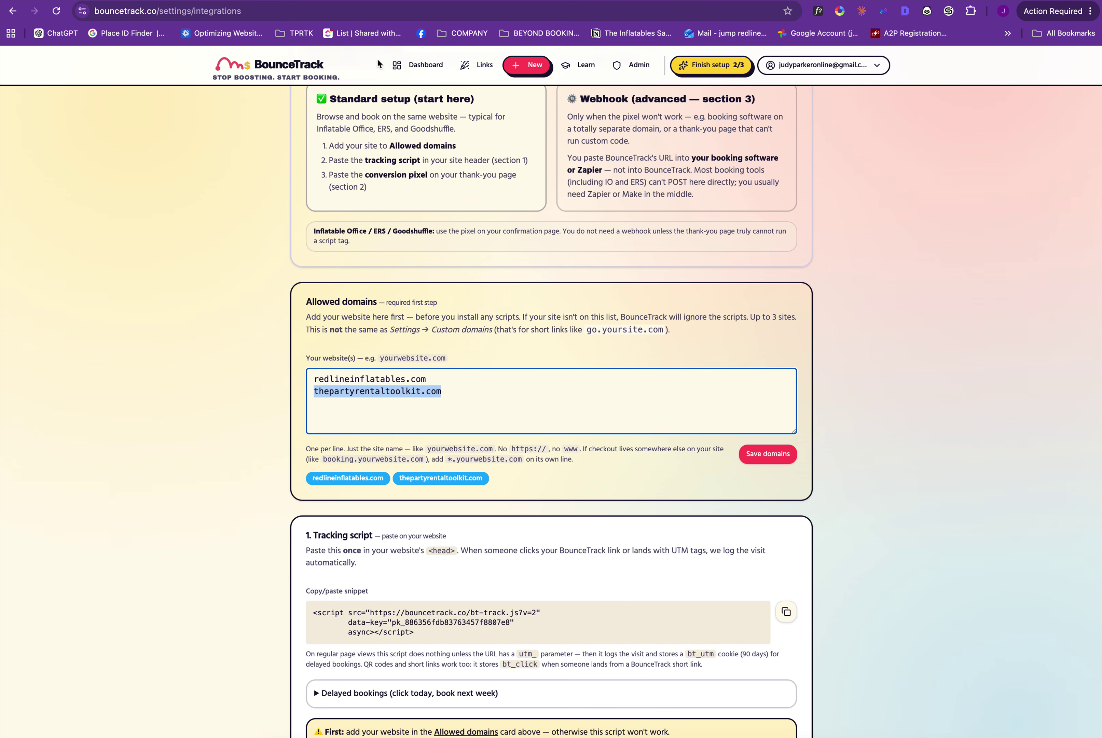
pyautogui.click(456, 382)
# - Examine the Tracking script section and highlight the snippet meant for the website's head
pyautogui.scroll(-4, 460, 383)
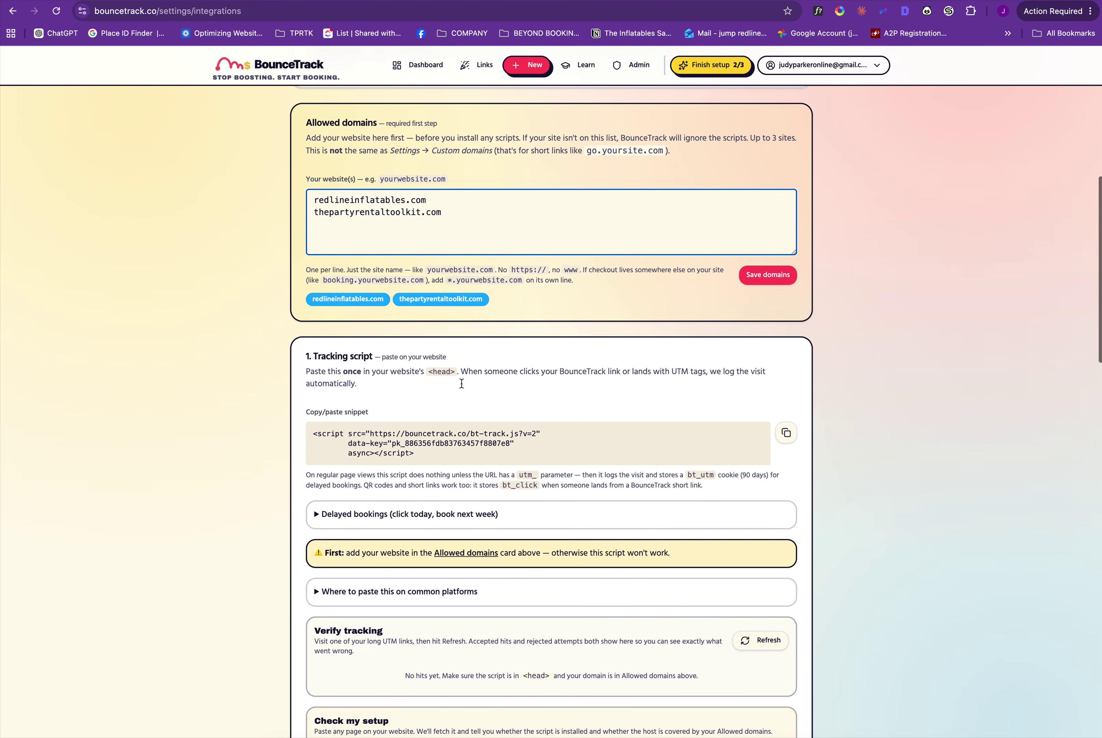
pyautogui.scroll(-3, 462, 383)
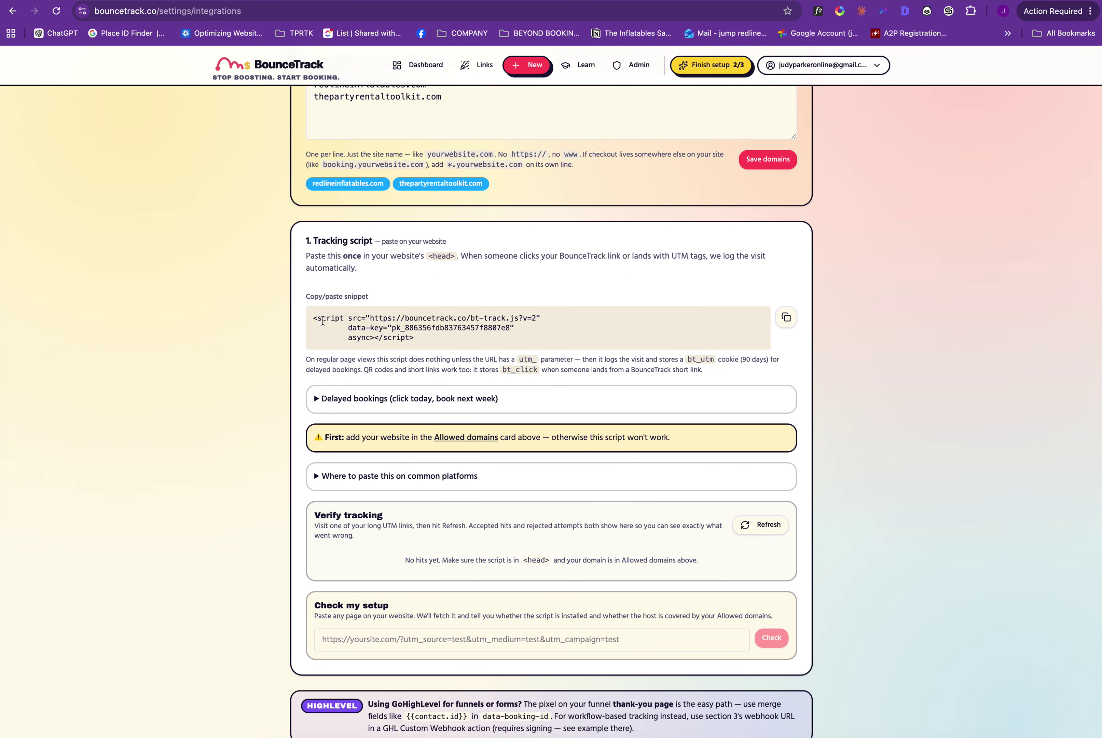
pyautogui.moveTo(323, 321); pyautogui.dragTo(430, 342)
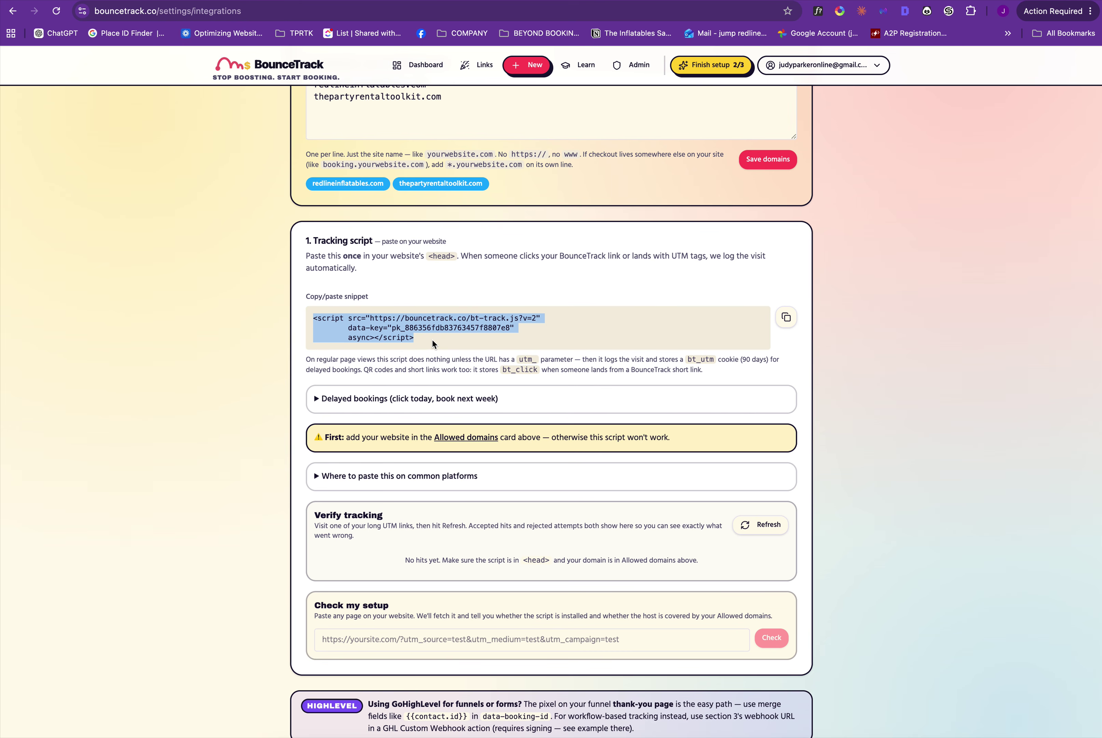
pyautogui.scroll(13, 455, 338)
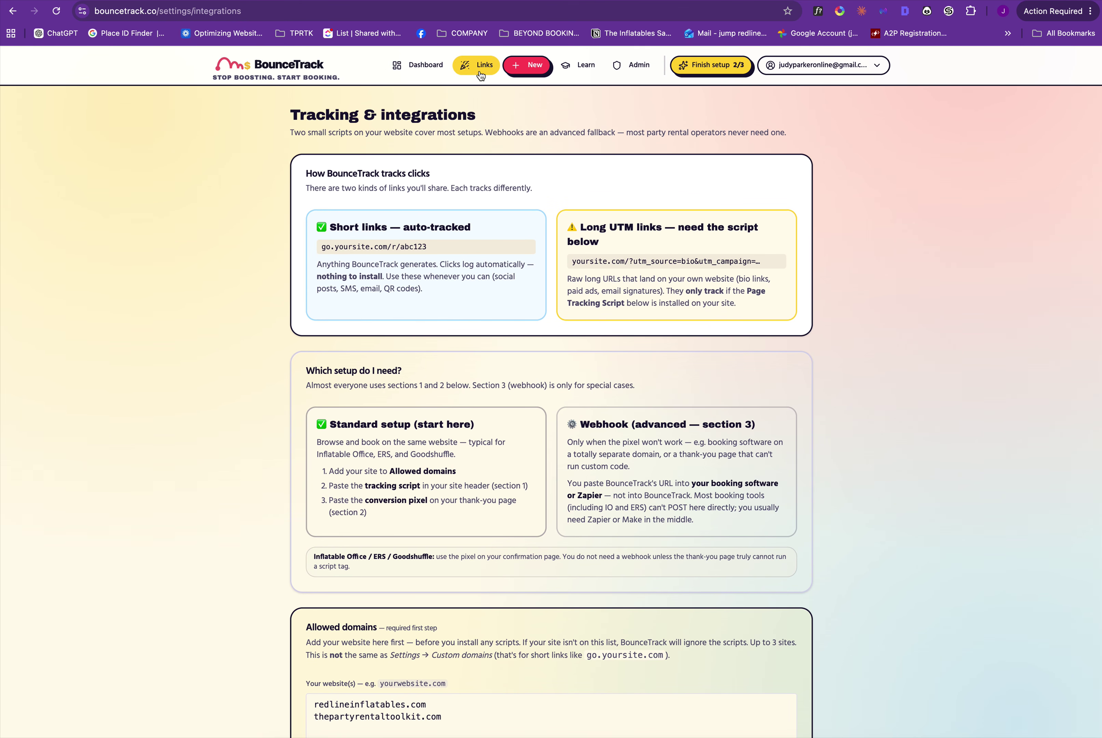
# - View the link details of Summer Kickoff and of Summer Water Slide Promo from the links list
pyautogui.click(481, 66)
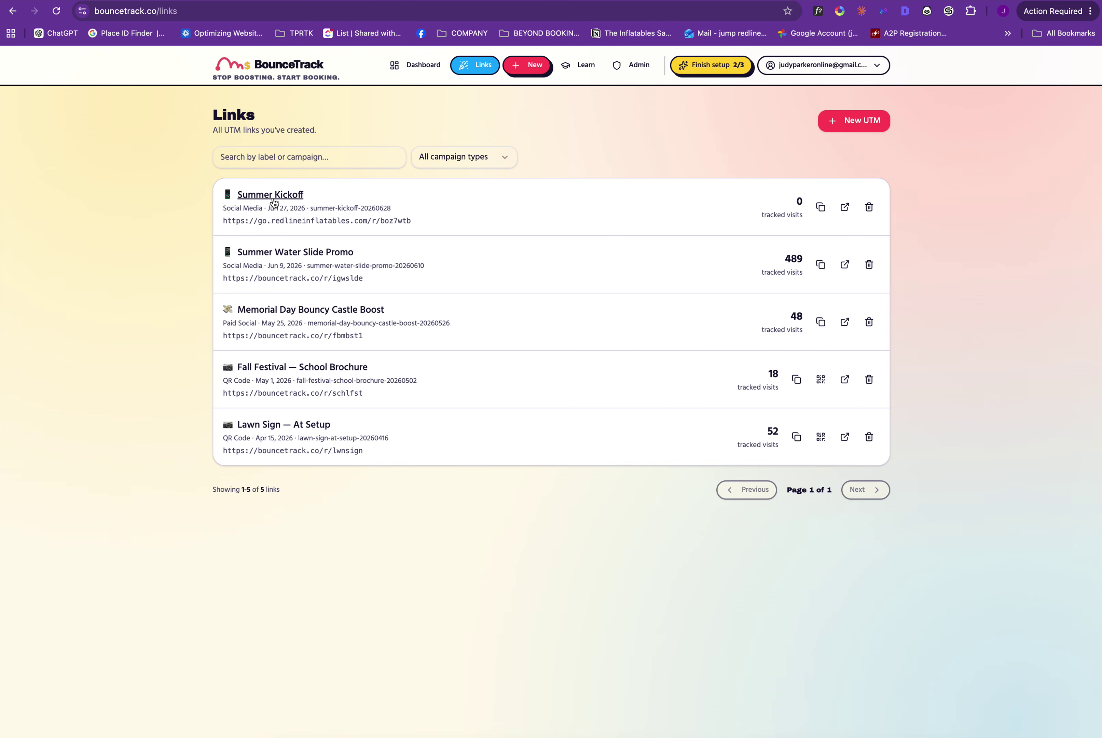
pyautogui.click(277, 204)
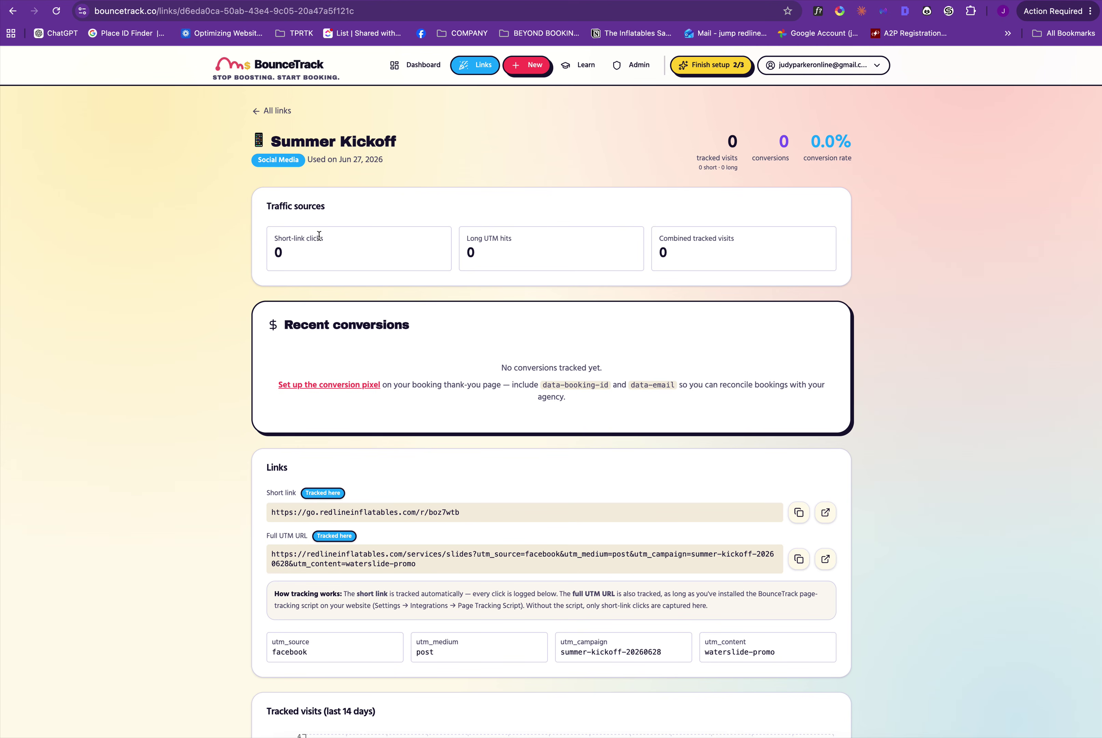
pyautogui.click(472, 72)
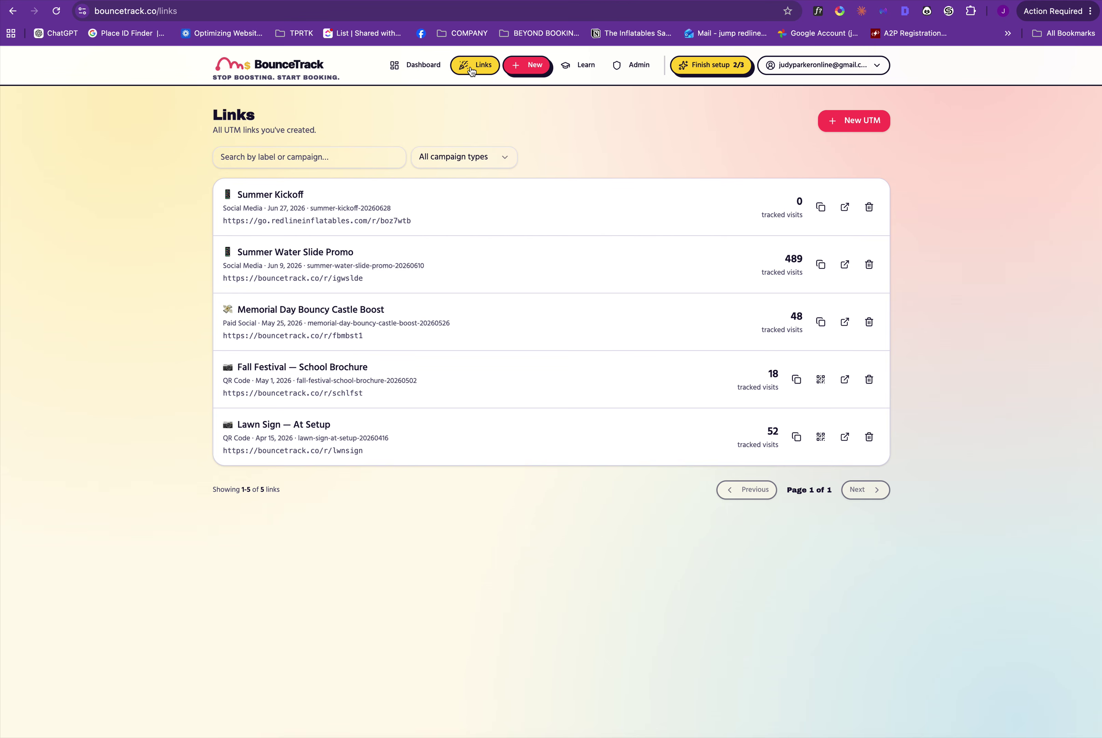
pyautogui.click(326, 251)
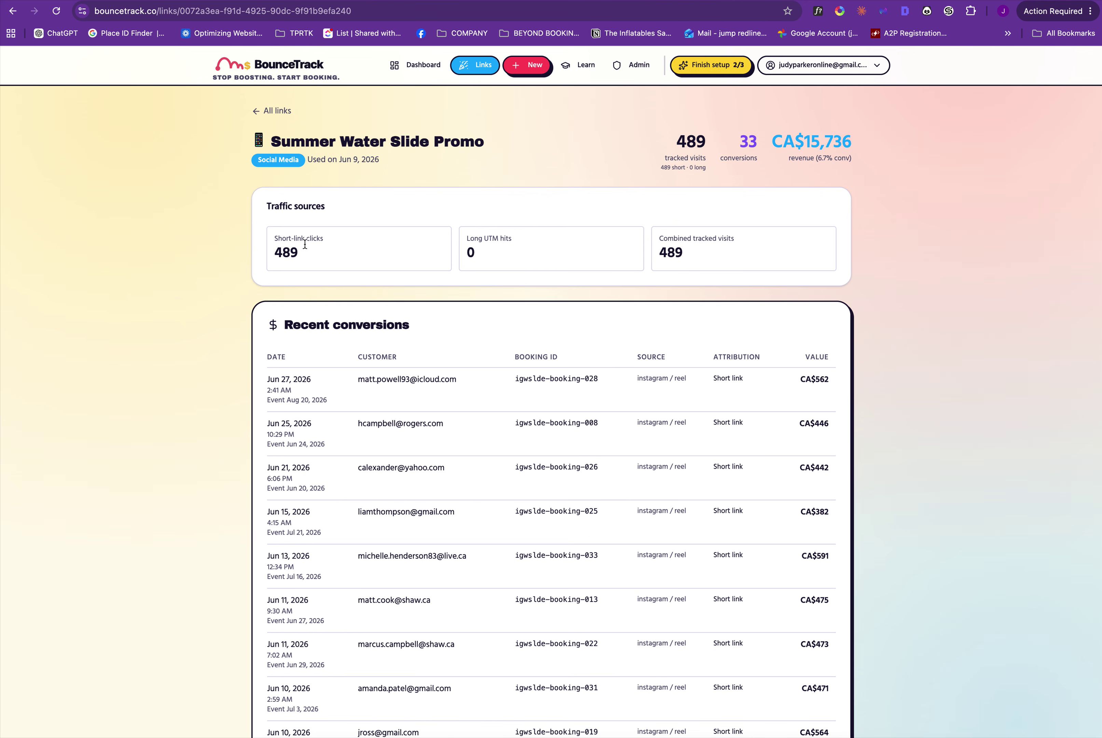
# - Return to the tracking integrations settings and find the conversion pixel's With revenue (booking confirmation) snippet, highlighting its label
pyautogui.click(838, 65)
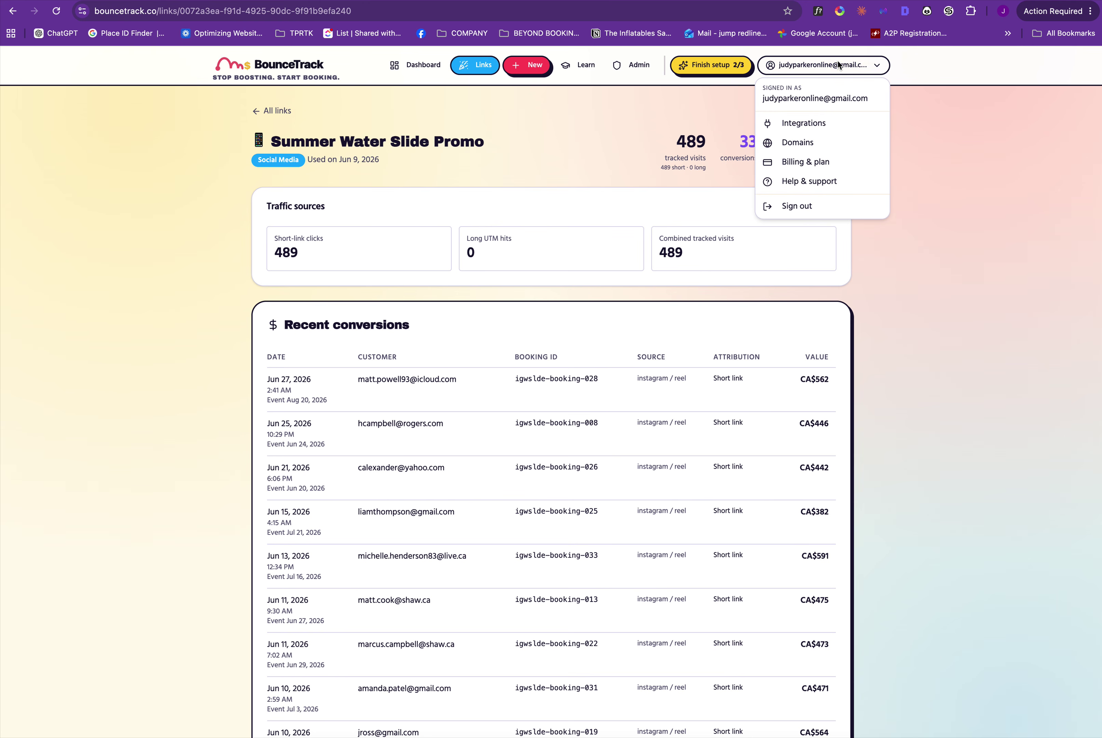
pyautogui.click(802, 126)
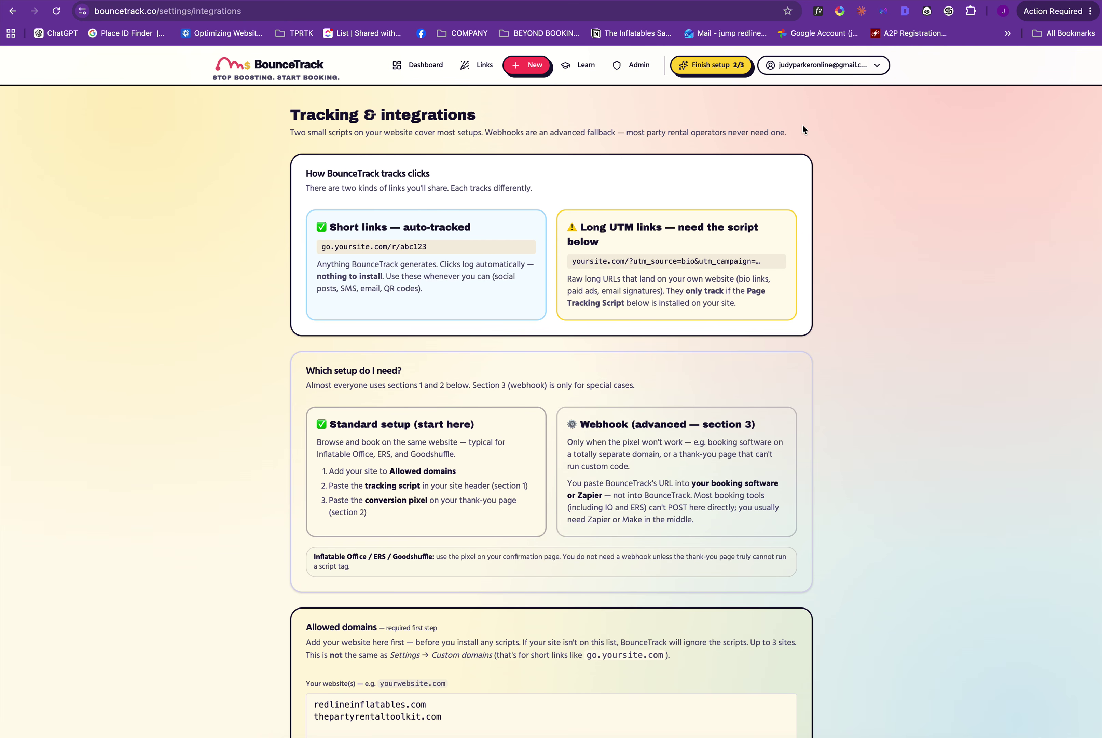
pyautogui.scroll(-9, 802, 127)
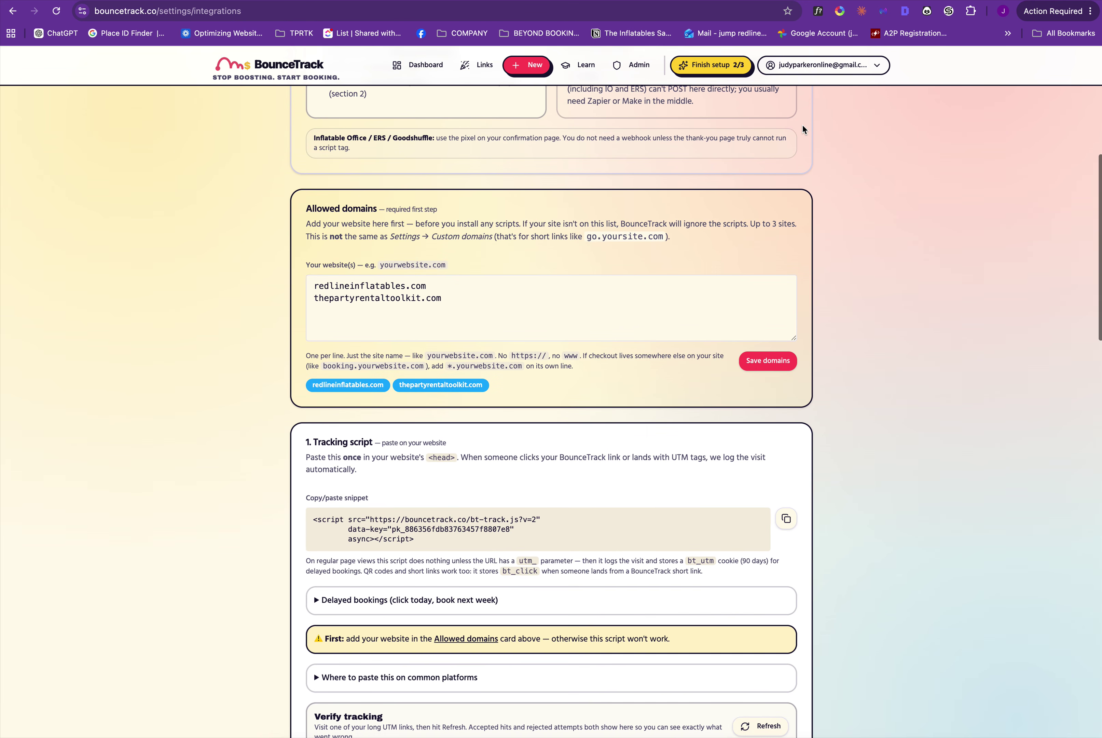
pyautogui.scroll(-20, 802, 126)
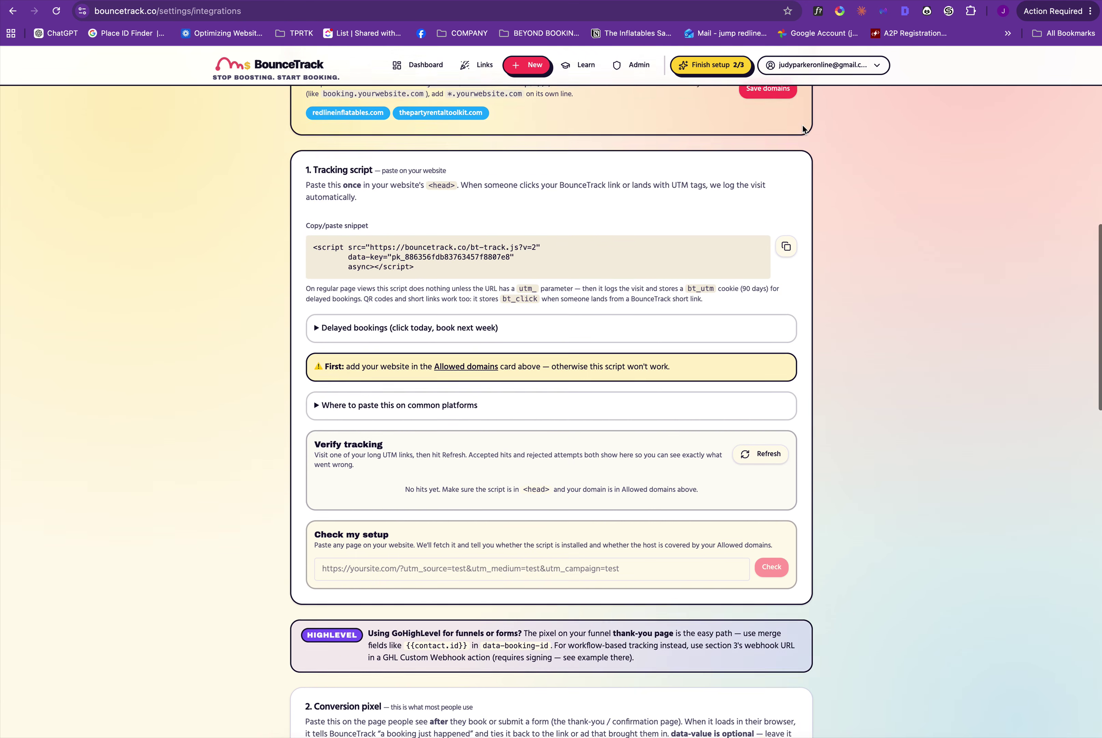
pyautogui.scroll(-3, 802, 130)
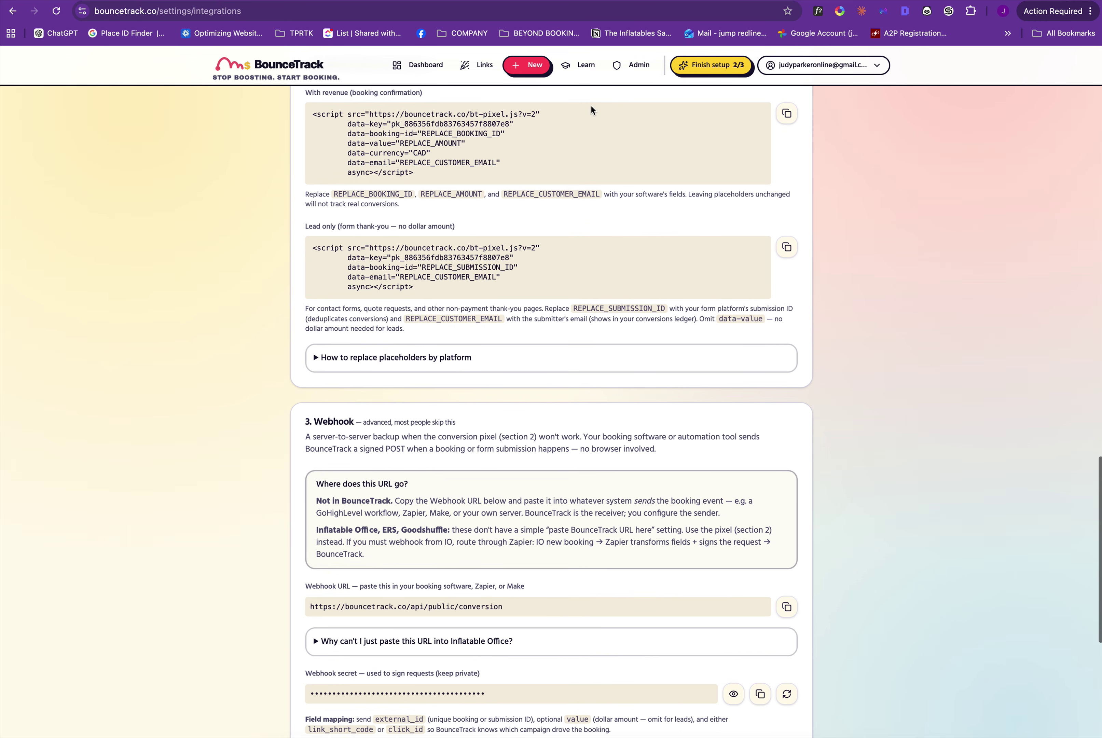
pyautogui.moveTo(306, 151); pyautogui.dragTo(449, 151)
pyautogui.scroll(2, 449, 152)
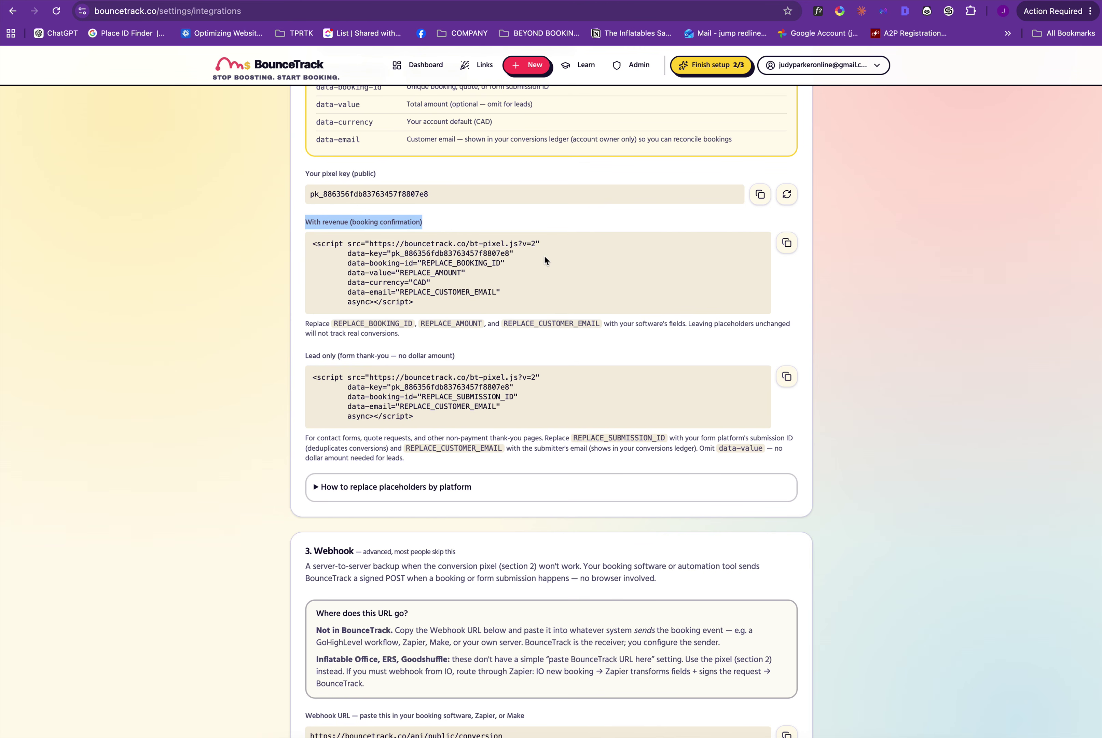
# - Examine the booking ID, amount and customer email placeholders in the With revenue snippet by highlighting them
pyautogui.click(487, 263)
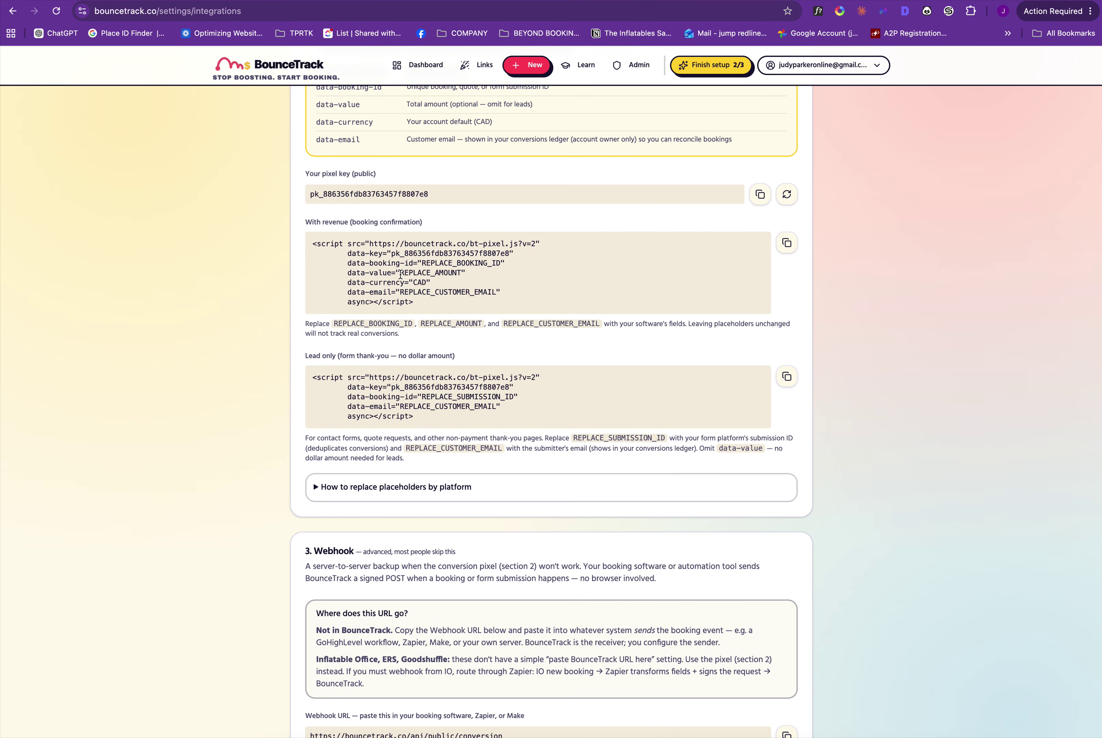
pyautogui.moveTo(400, 273); pyautogui.dragTo(496, 263)
pyautogui.moveTo(435, 293); pyautogui.dragTo(468, 294)
pyautogui.moveTo(399, 292); pyautogui.dragTo(496, 294)
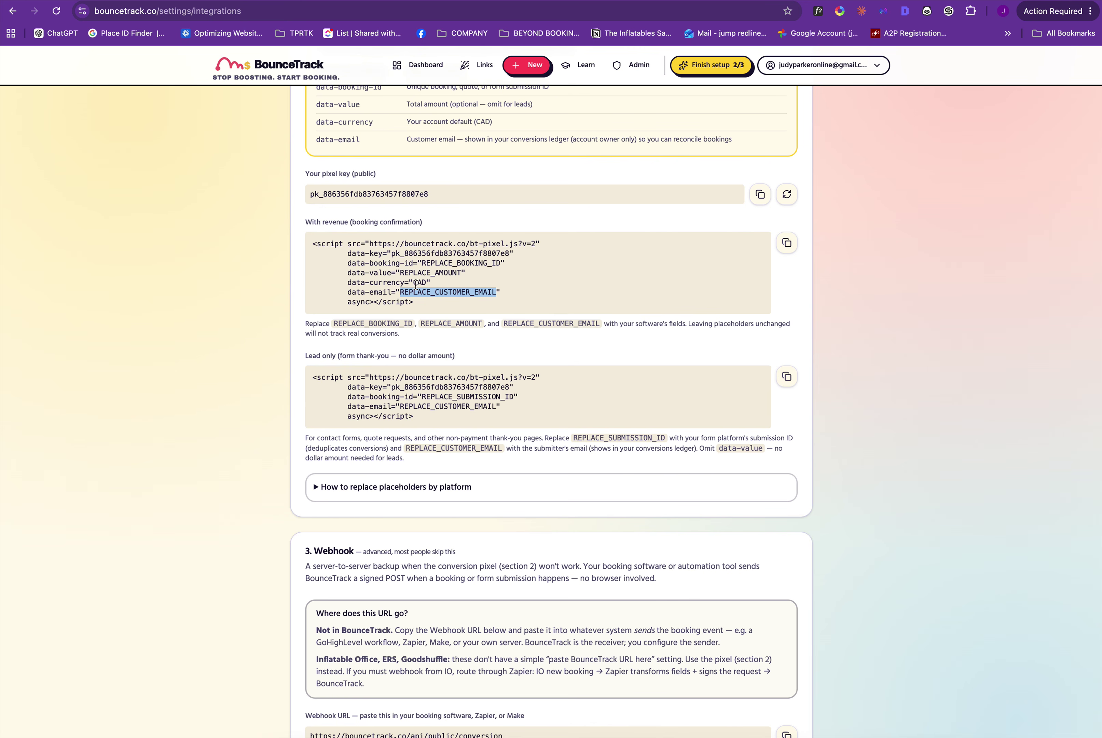
pyautogui.moveTo(400, 273); pyautogui.dragTo(466, 273)
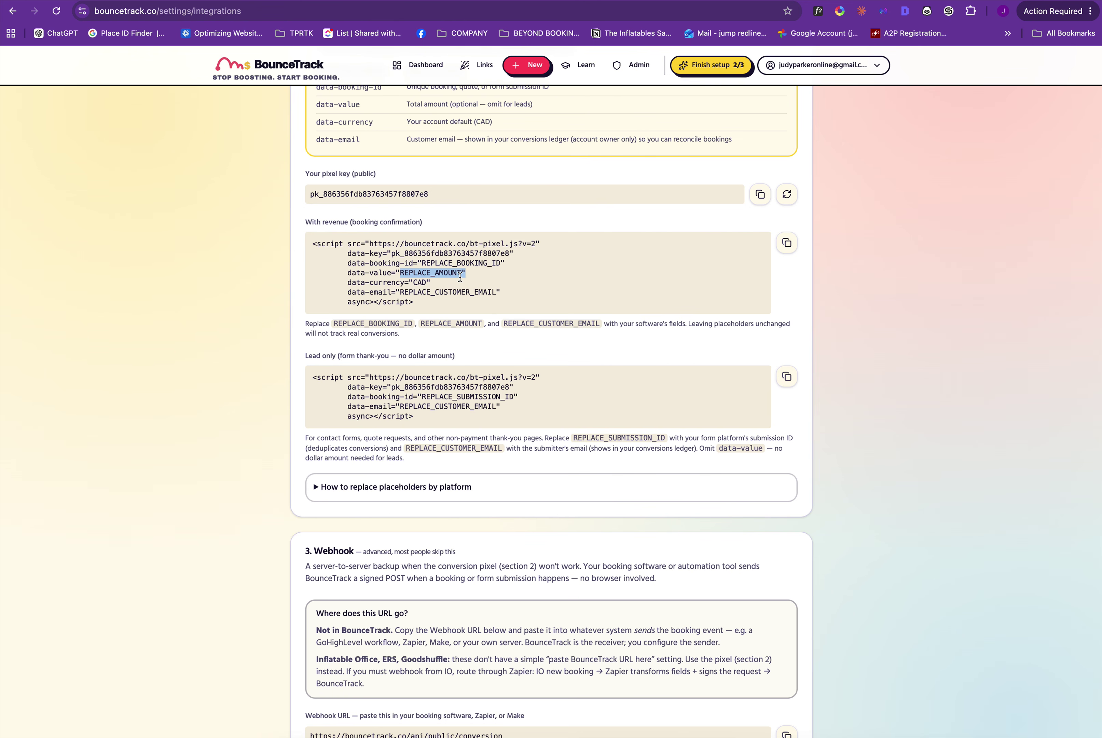
pyautogui.moveTo(461, 275); pyautogui.dragTo(455, 275)
pyautogui.click(432, 261)
# - Compare the Lead only (form thank-you) snippet with the With revenue snippet, highlighting its label, the amount and the customer email placeholders
pyautogui.scroll(-3, 432, 261)
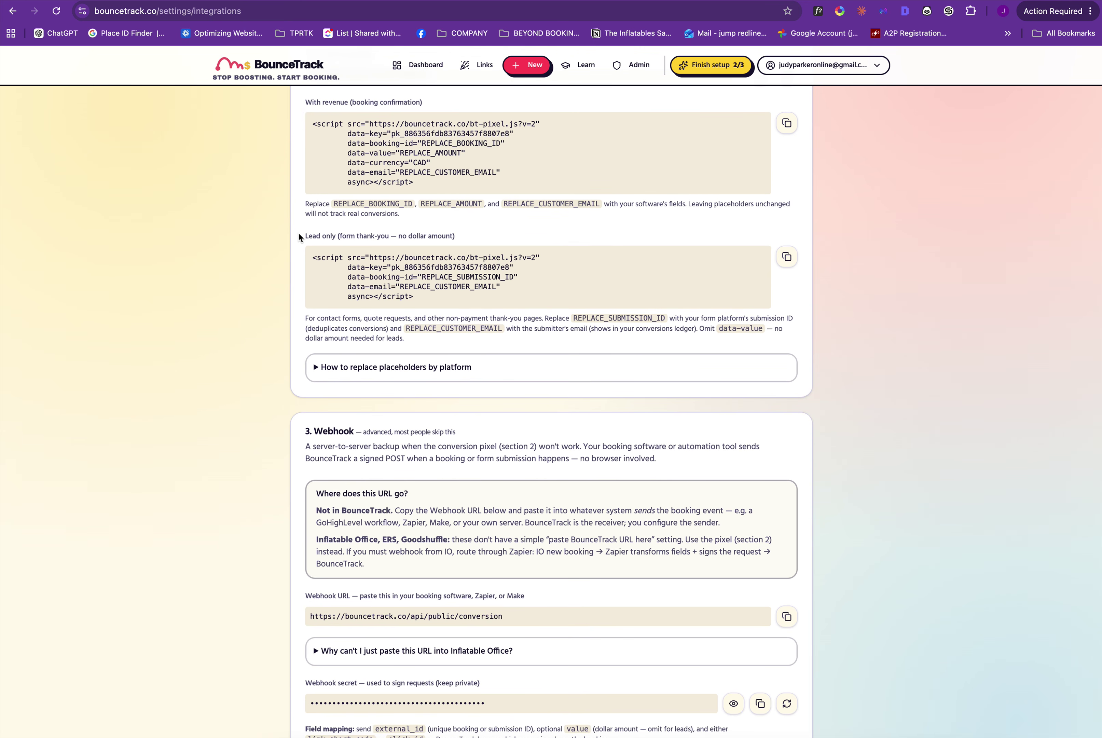
pyautogui.moveTo(307, 237); pyautogui.dragTo(501, 239)
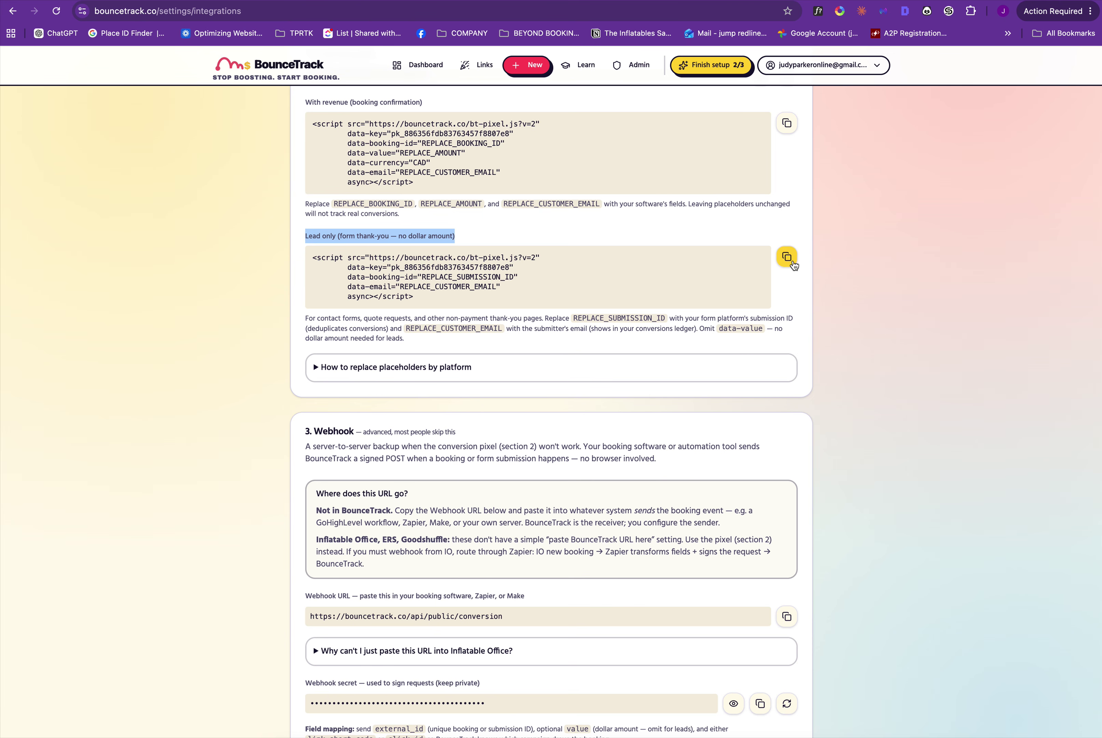
pyautogui.moveTo(409, 153); pyautogui.dragTo(447, 153)
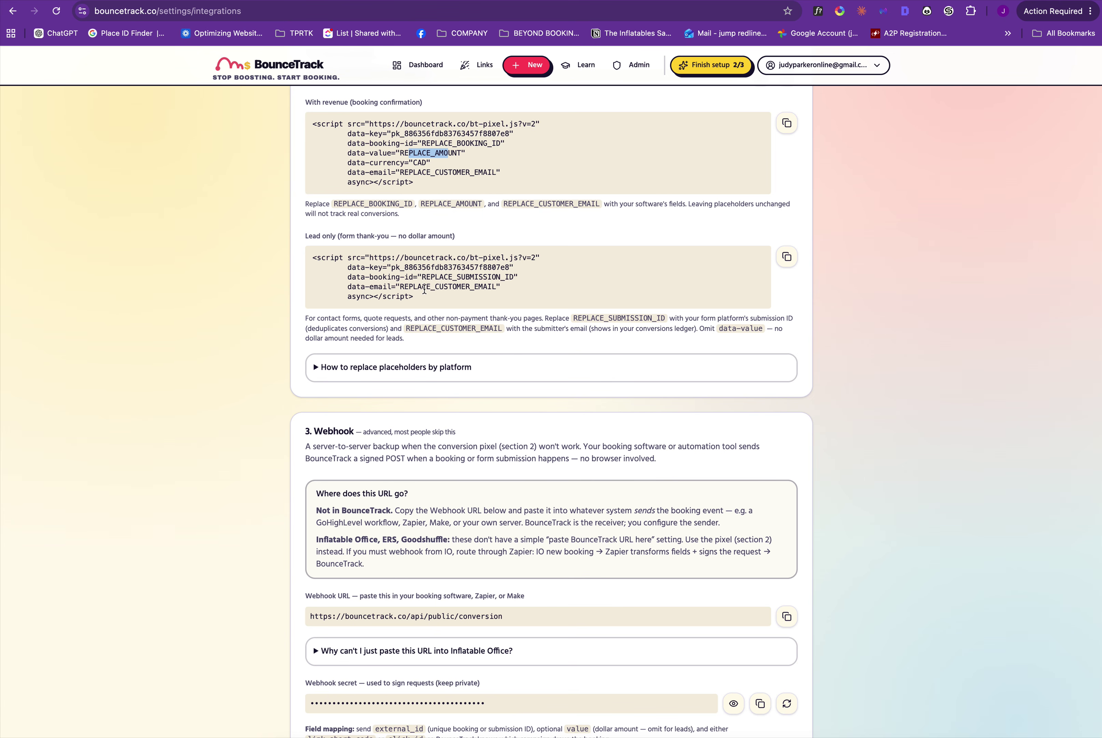
pyautogui.moveTo(399, 287); pyautogui.dragTo(491, 288)
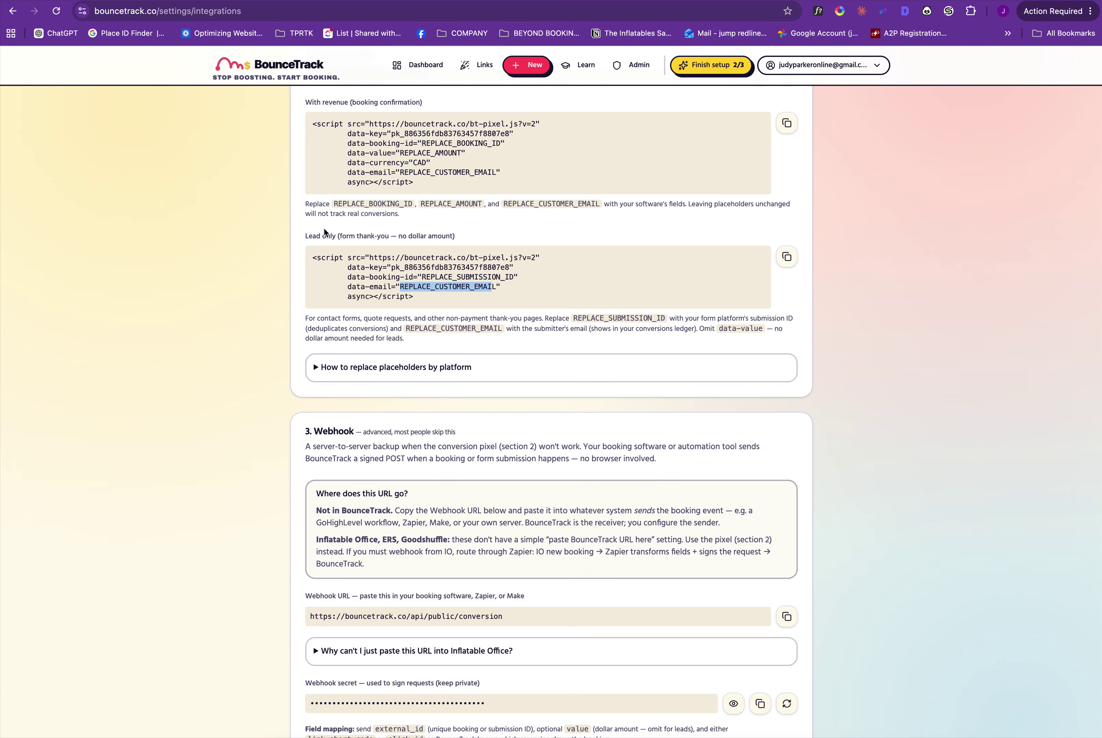
pyautogui.doubleClick(335, 236)
pyautogui.click(442, 147)
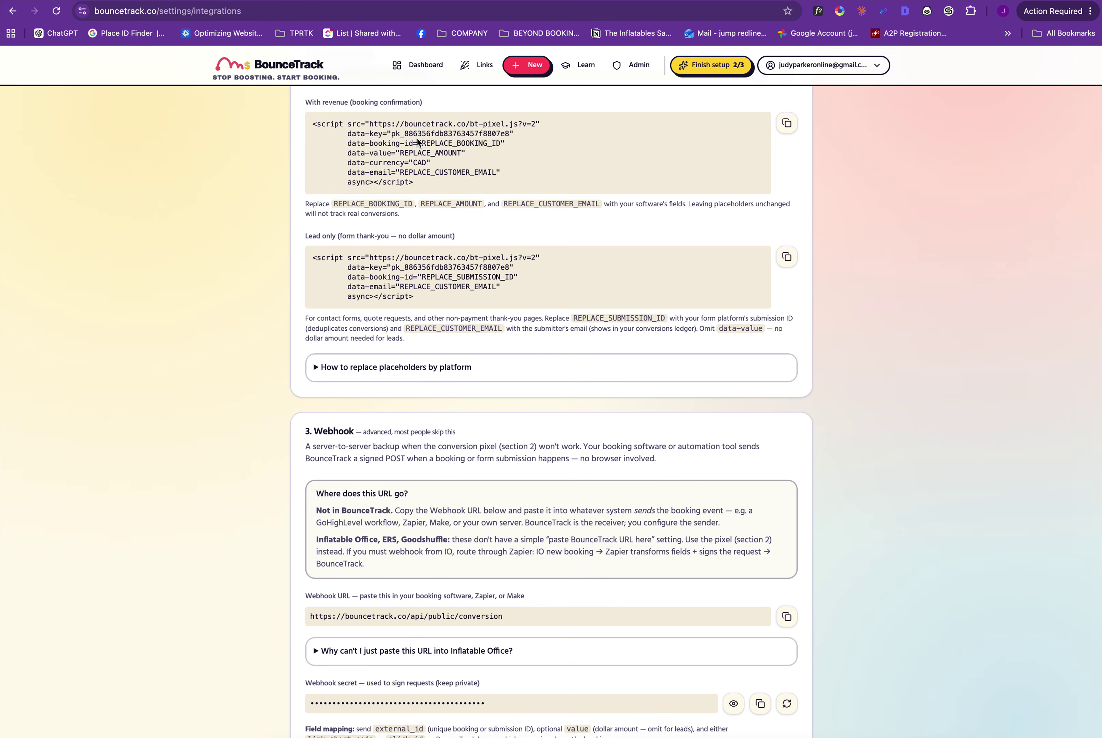
pyautogui.scroll(2, 418, 142)
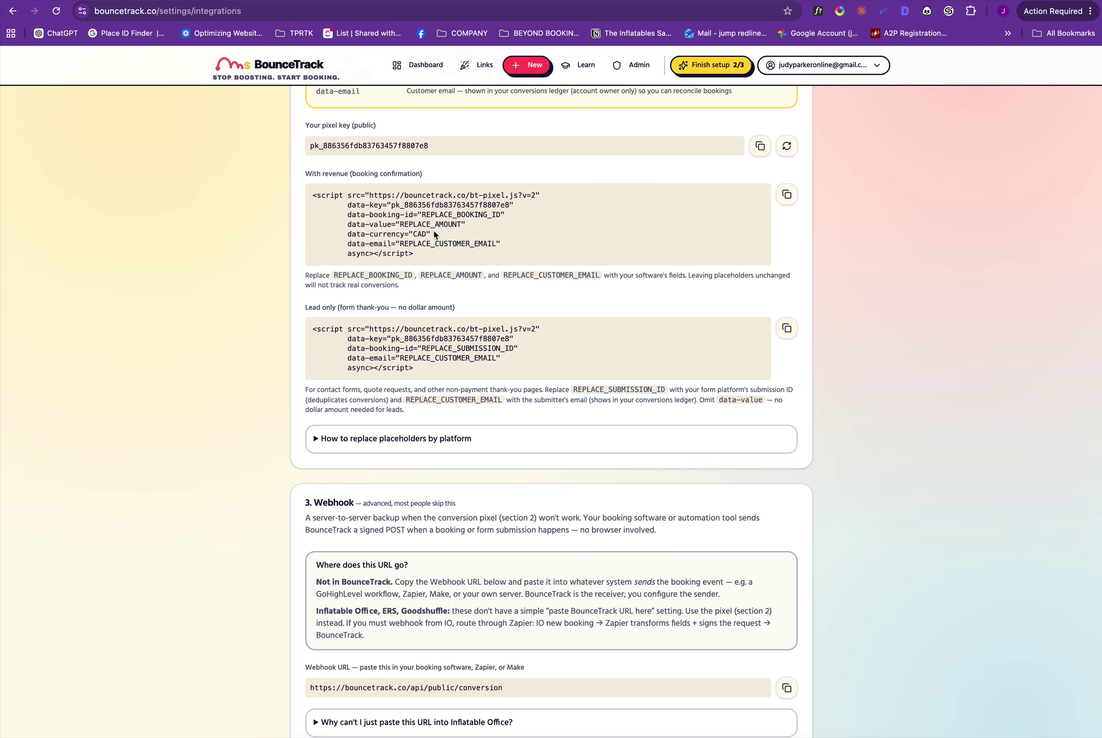
pyautogui.scroll(-1, 434, 231)
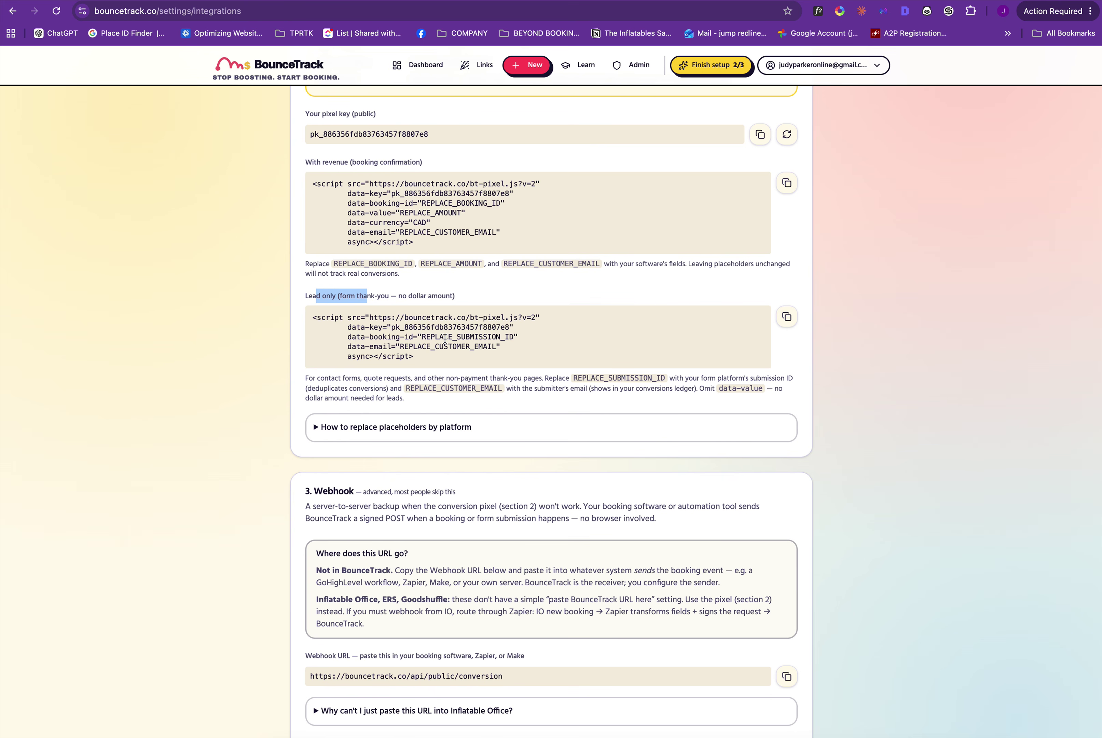
# - Expand the instructions for replacing placeholders by platform and examine the entries from lead forms and GoHighLevel to Shopify and booking software
pyautogui.click(356, 427)
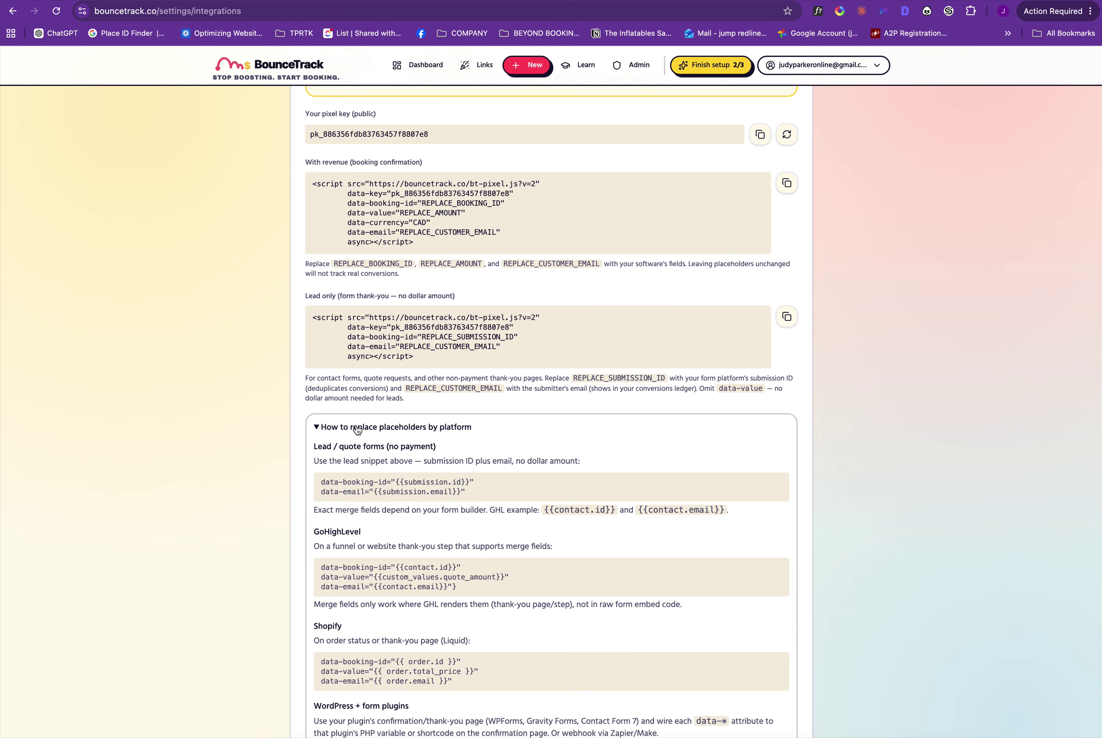
pyautogui.scroll(-2, 425, 434)
pyautogui.scroll(-1, 425, 434)
pyautogui.scroll(-3, 349, 436)
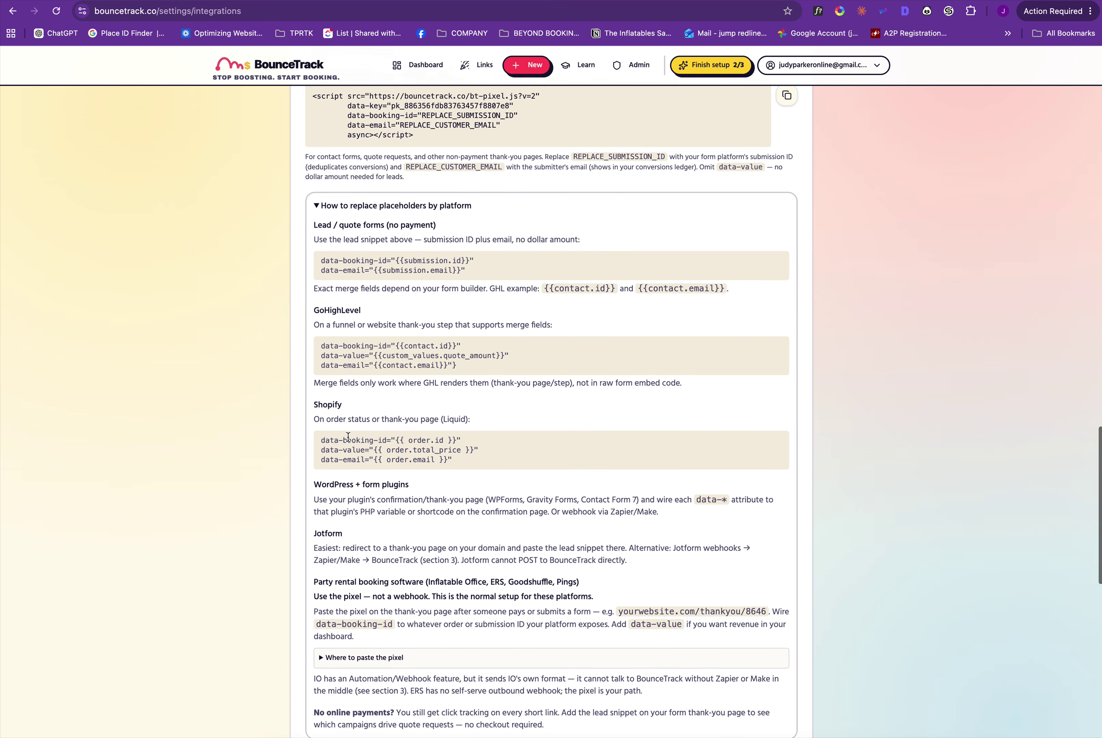
pyautogui.scroll(-2, 373, 413)
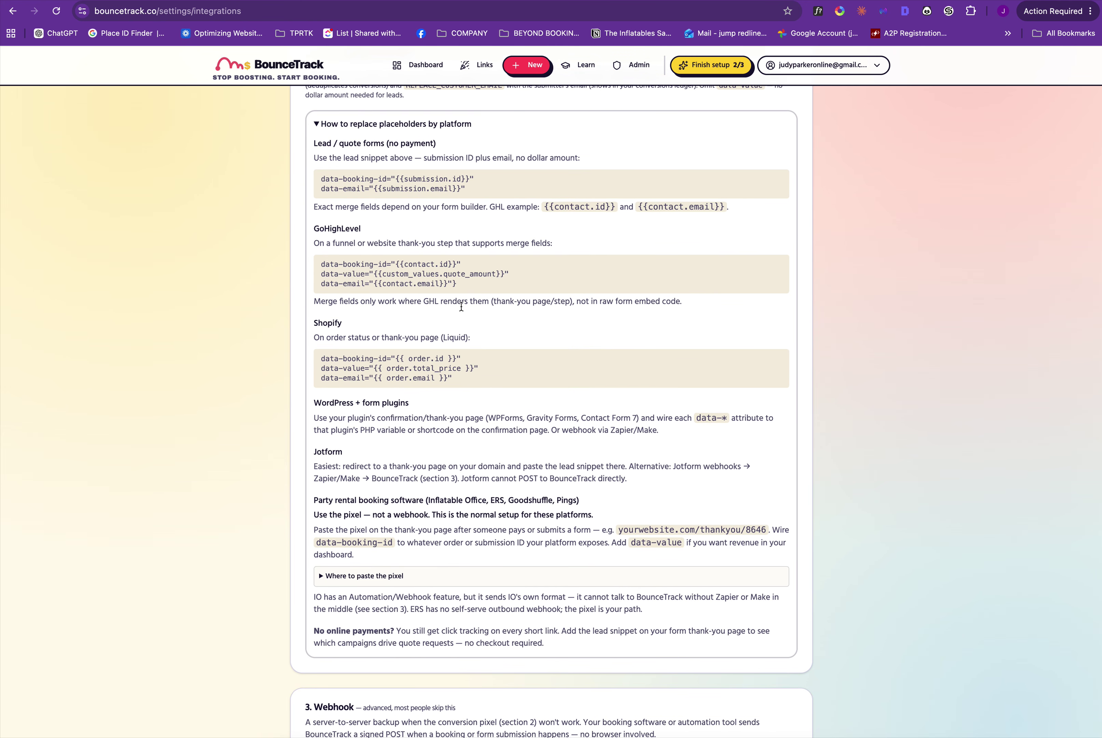
pyautogui.scroll(-2, 463, 308)
pyautogui.moveTo(323, 232); pyautogui.dragTo(340, 233)
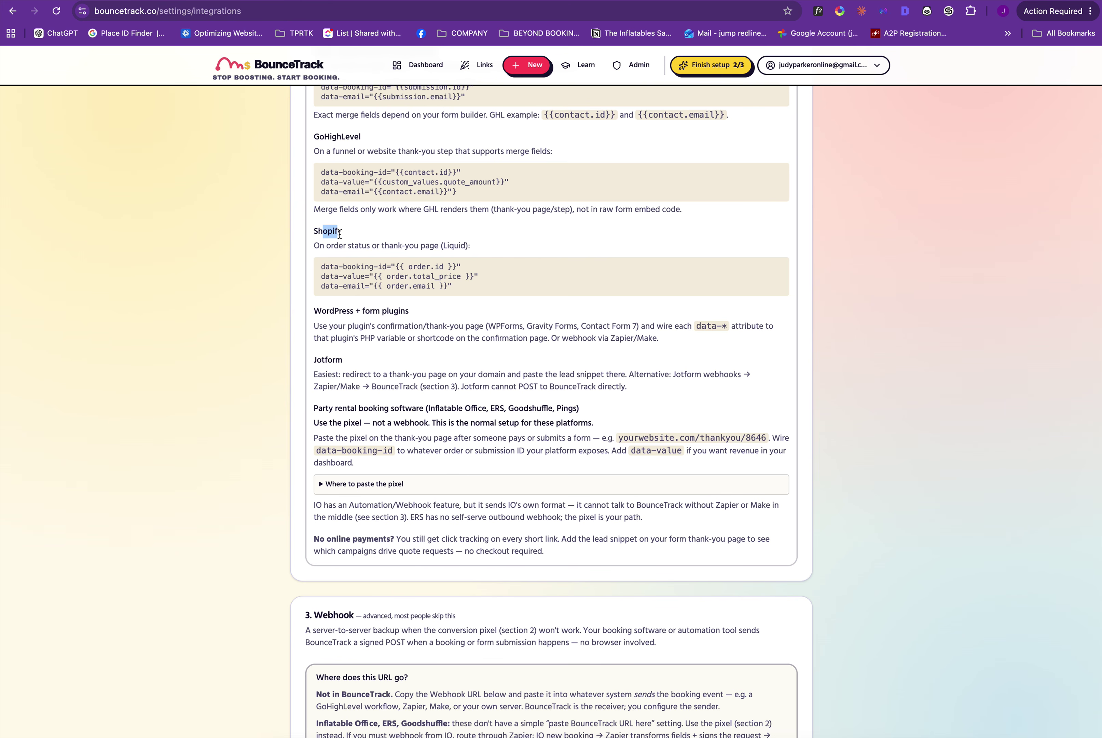
# - Examine the placeholder instructions from Shopify to party rental booking software and expand the details on where to paste the pixel
pyautogui.scroll(-2, 340, 233)
pyautogui.moveTo(323, 231); pyautogui.dragTo(342, 232)
pyautogui.moveTo(313, 332); pyautogui.dragTo(391, 408)
pyautogui.click(392, 405)
pyautogui.scroll(-2, 396, 405)
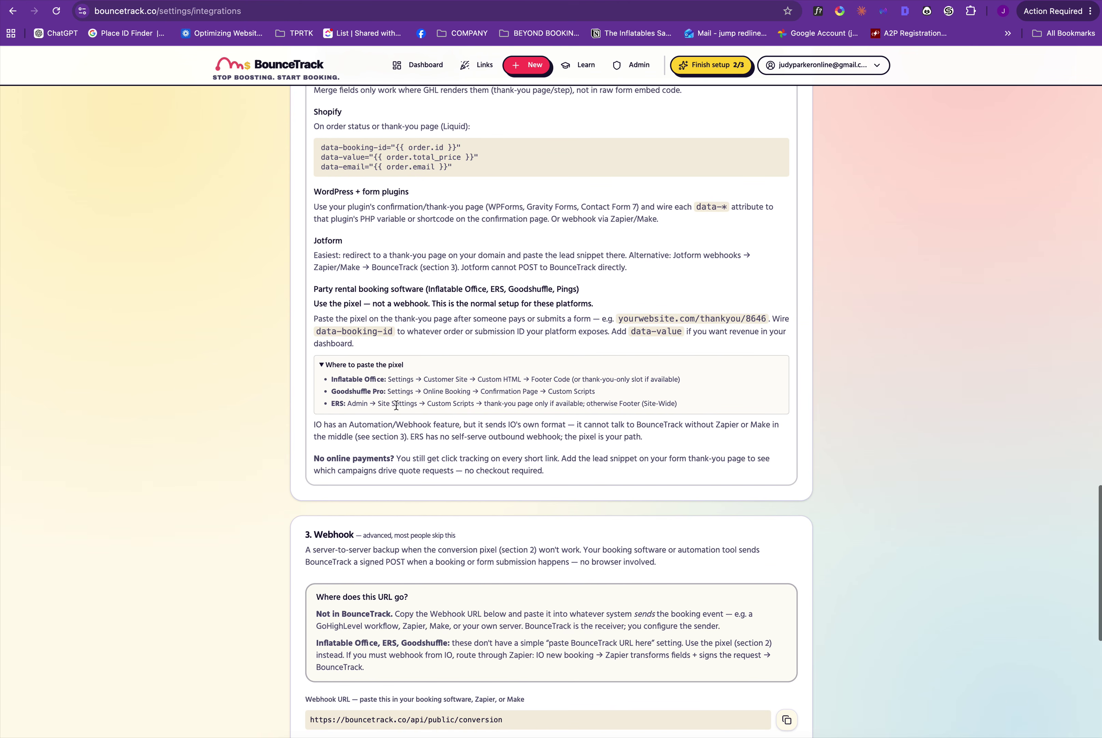
# - Examine the advanced Webhook section, including where its URL goes, the field mapping and the signed POST example
pyautogui.scroll(-10, 554, 407)
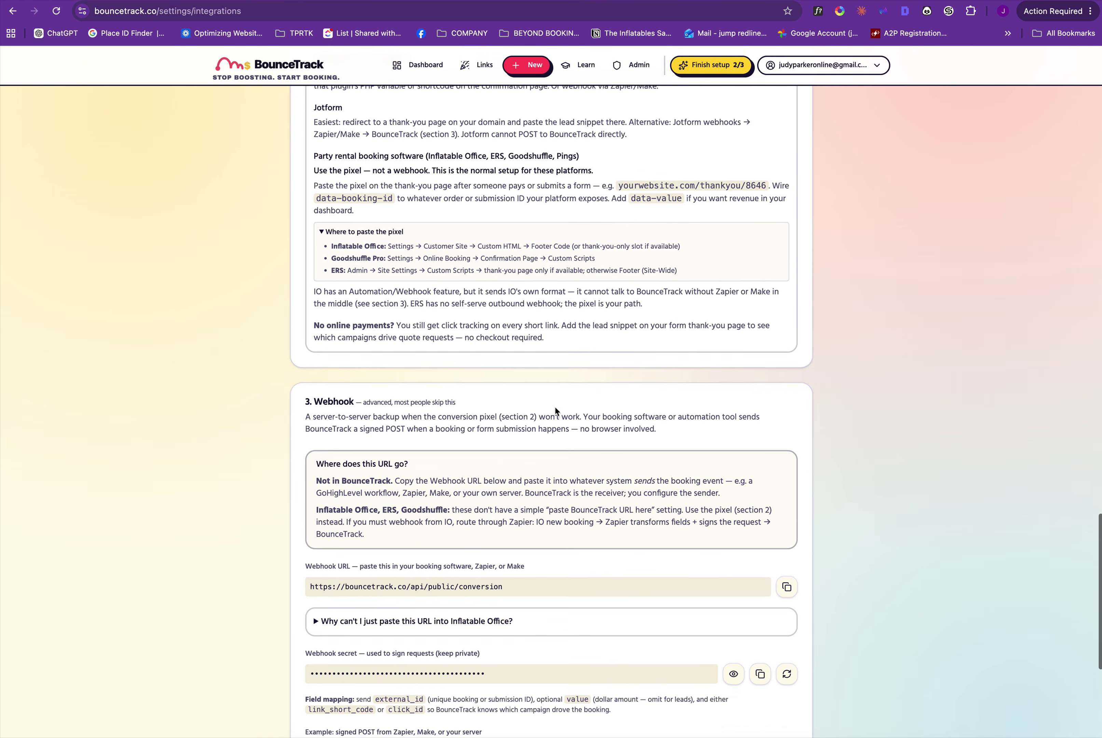
pyautogui.scroll(-4, 555, 408)
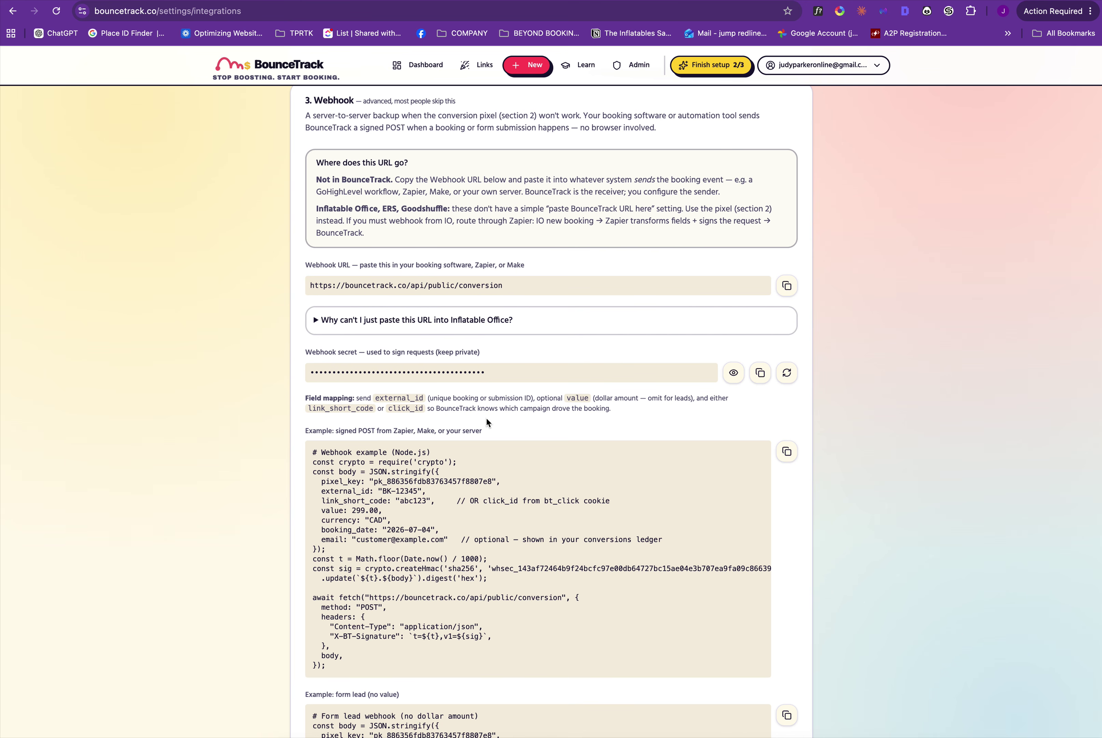
pyautogui.scroll(2, 543, 498)
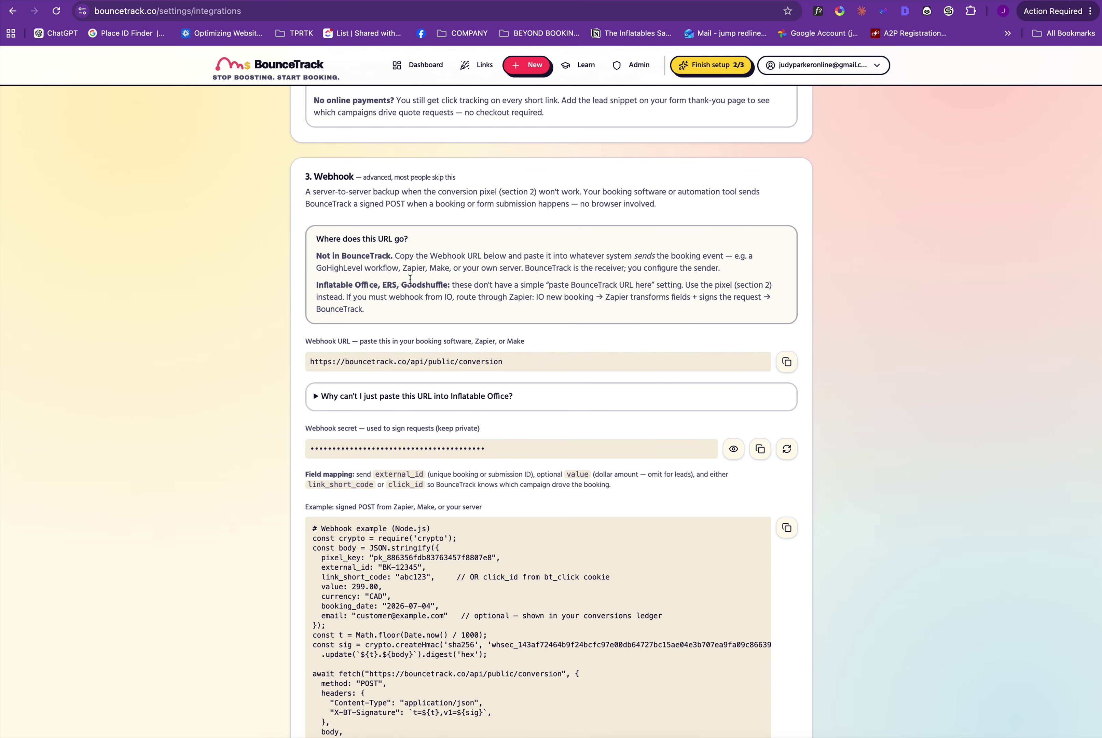
pyautogui.scroll(1, 522, 465)
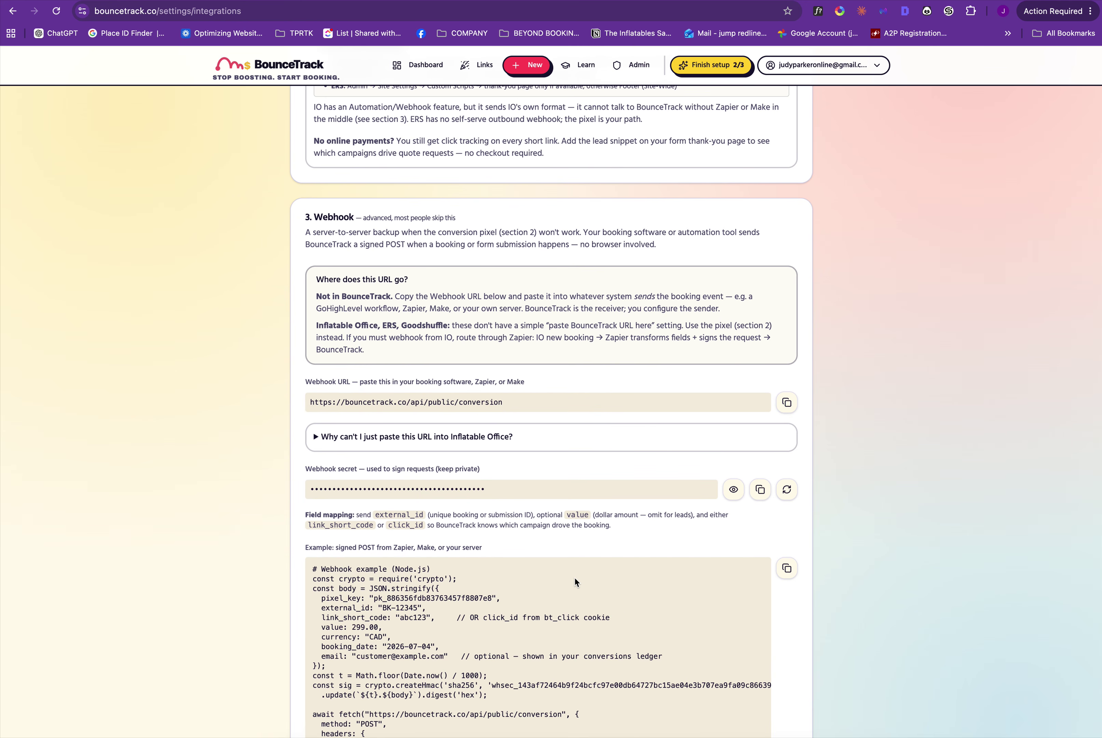
pyautogui.scroll(-4, 574, 578)
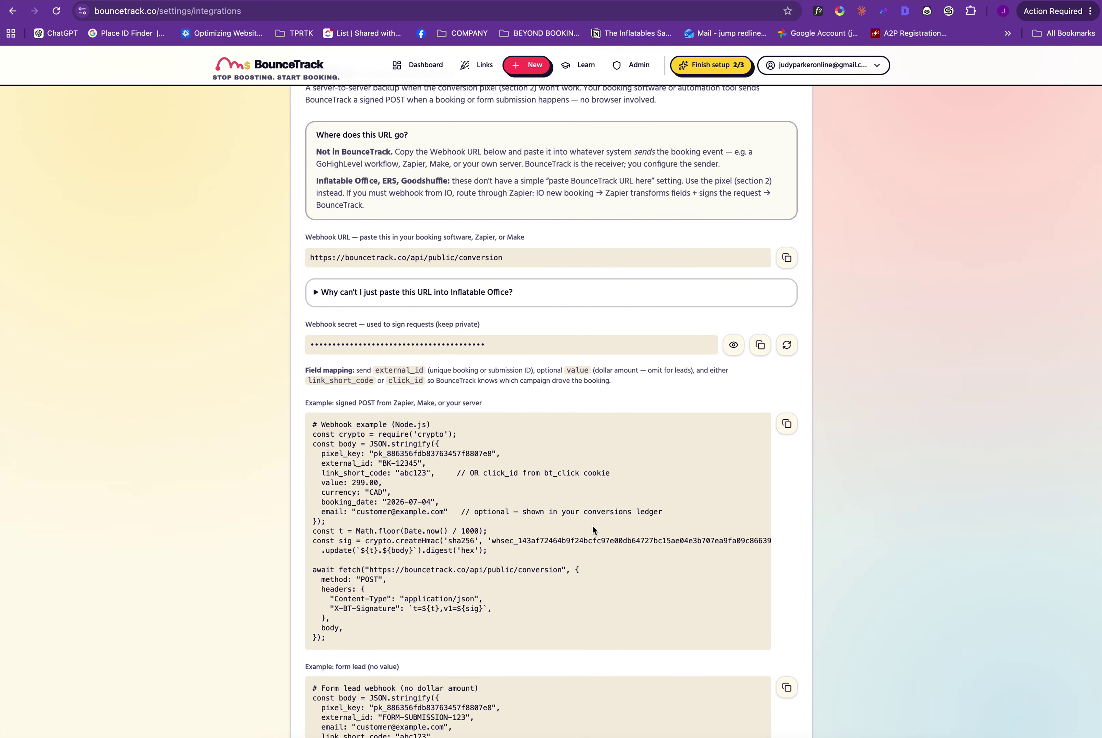
pyautogui.scroll(-1, 588, 525)
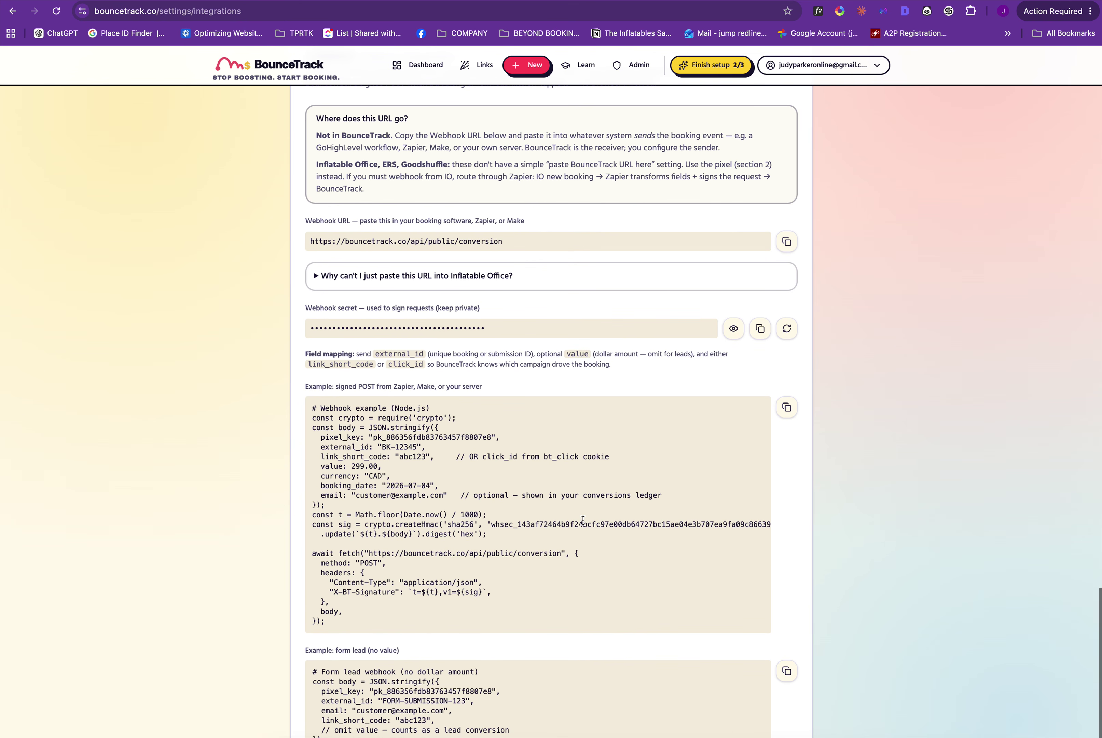
pyautogui.scroll(5, 599, 433)
pyautogui.scroll(15, 598, 428)
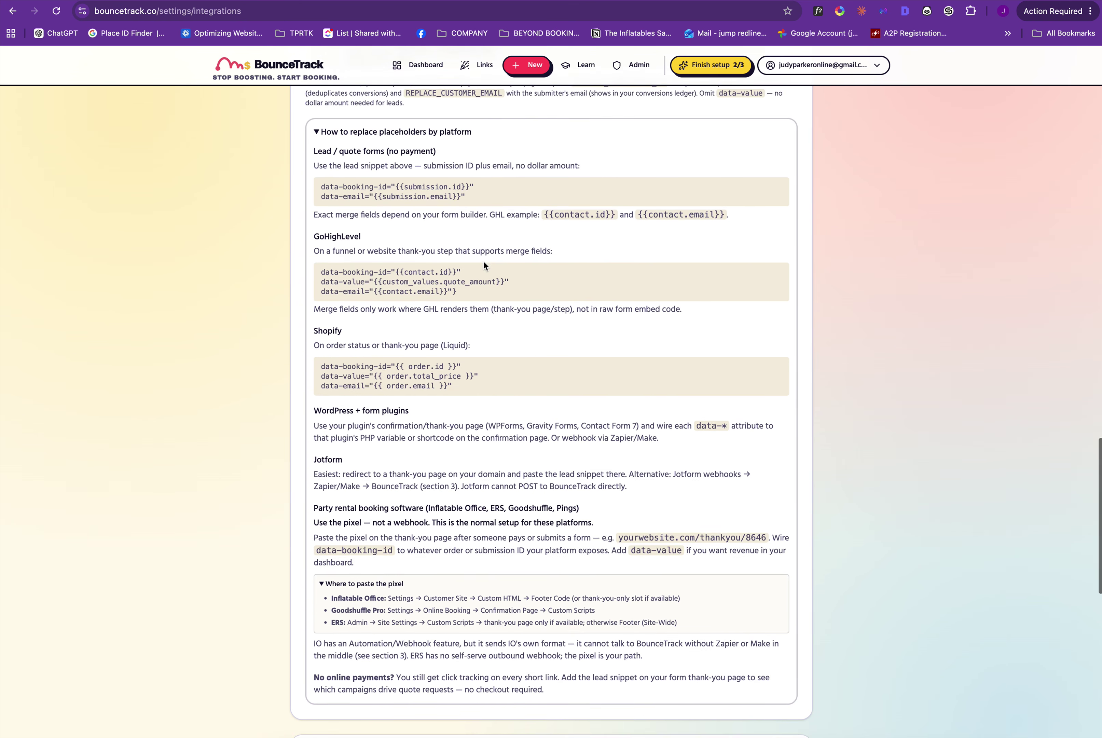
# - Check the account menu's settings entries, close it, and go back to the setup overview and allowed domains on the integrations page
pyautogui.scroll(7, 484, 261)
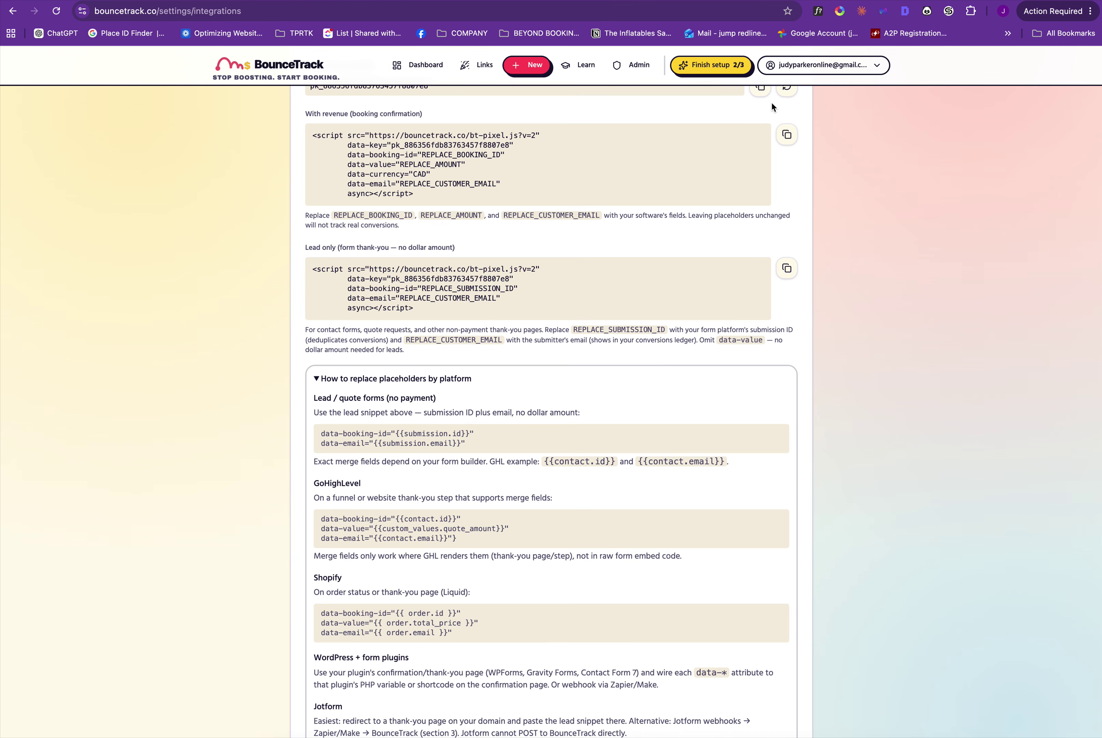
pyautogui.click(796, 65)
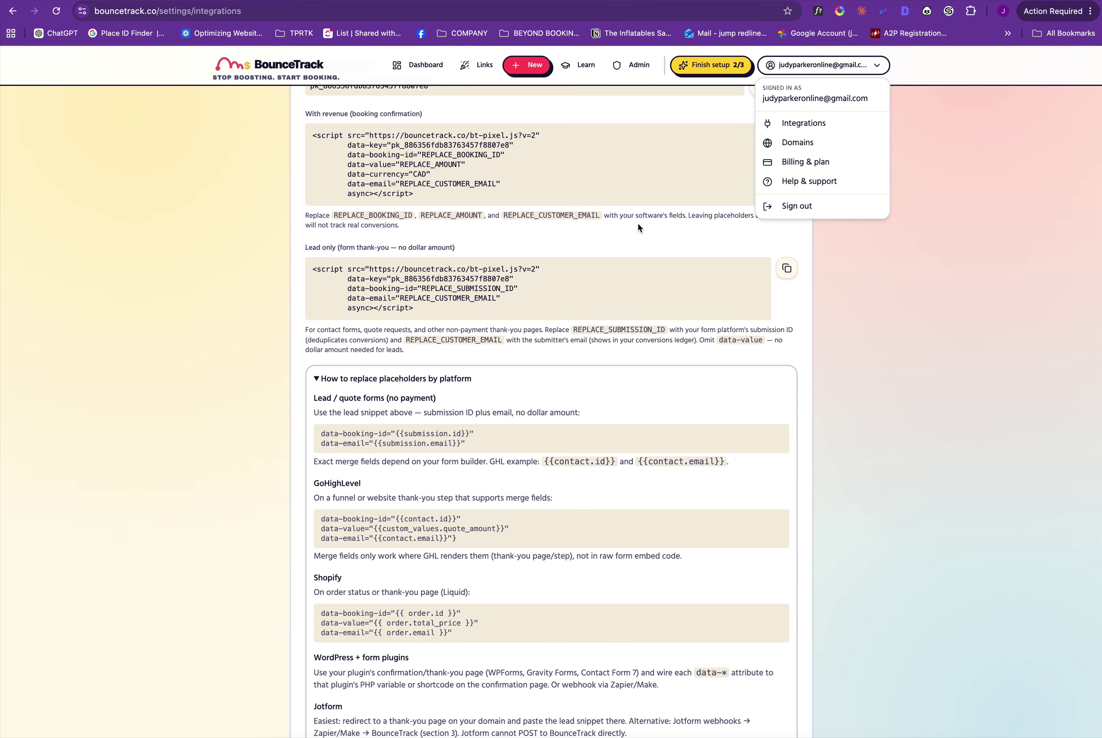
pyautogui.click(834, 269)
pyautogui.scroll(15, 834, 269)
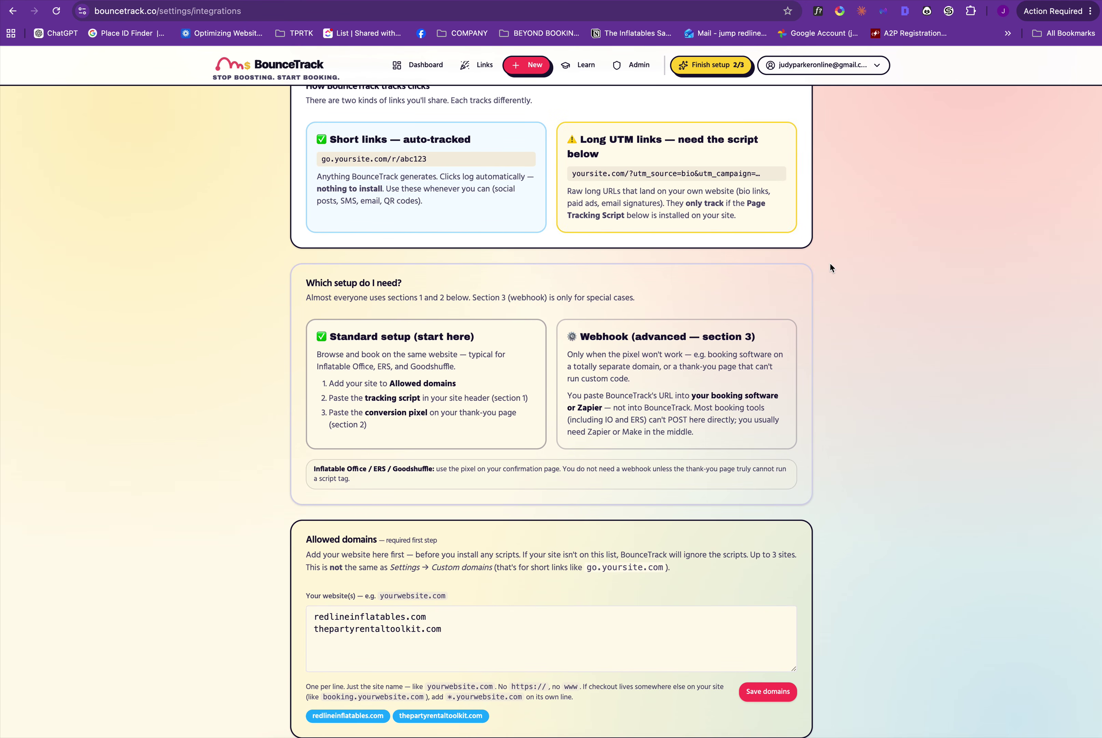
# - Show the BounceTrack links list, examine the website link on the business's Facebook page, and return to the links list
pyautogui.click(476, 65)
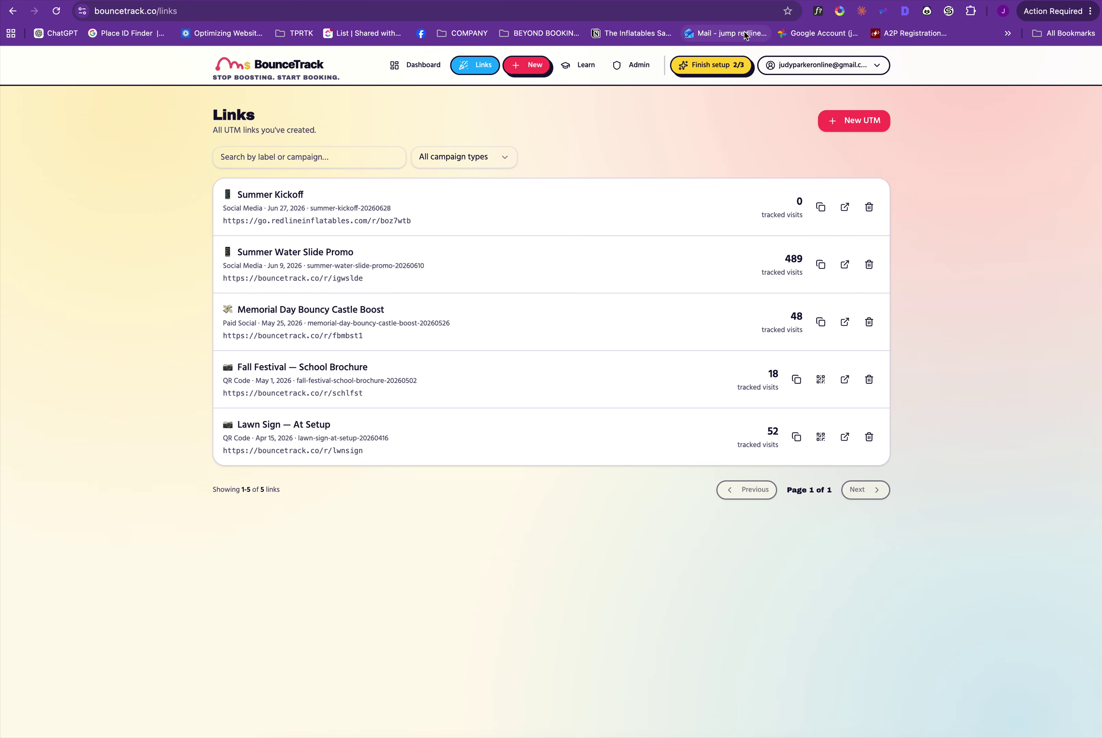
pyautogui.click(890, 1)
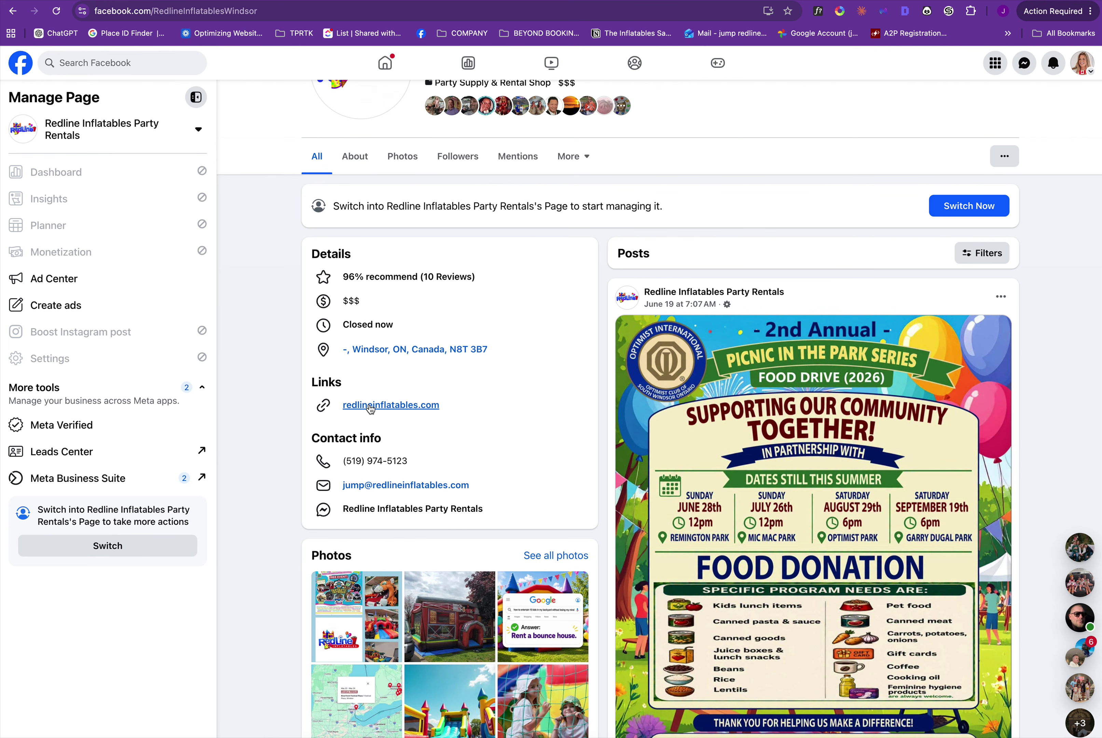
pyautogui.moveTo(679, 295)
pyautogui.moveTo(690, 296)
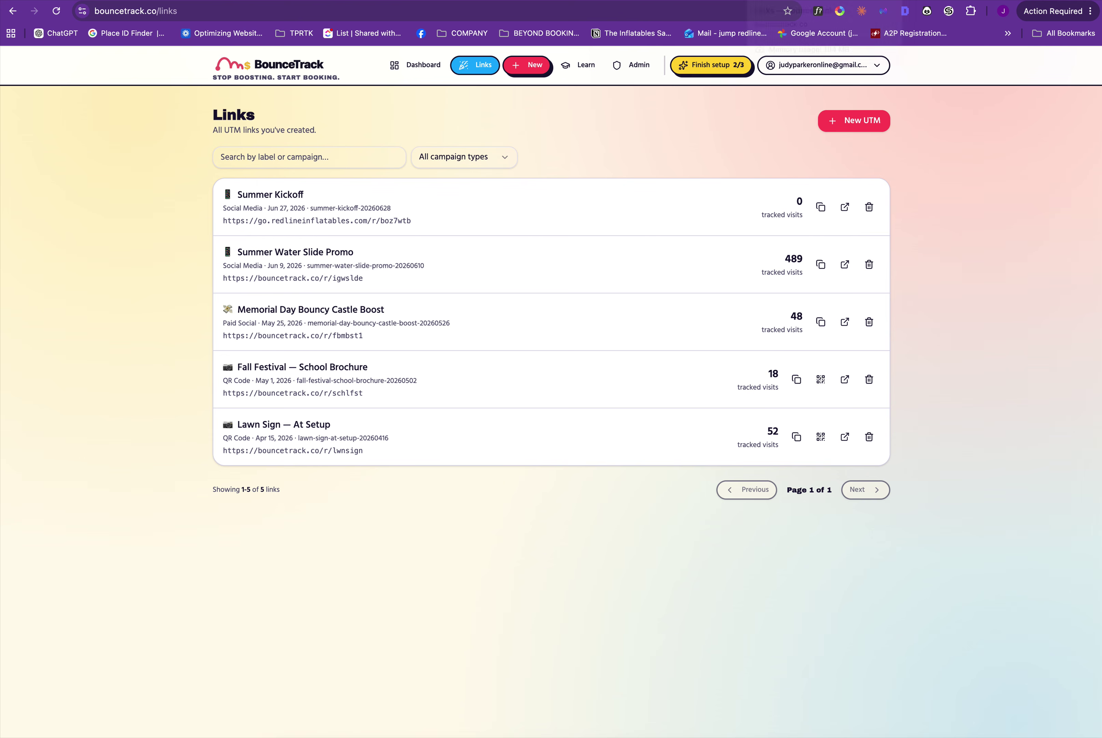
pyautogui.click(711, 6)
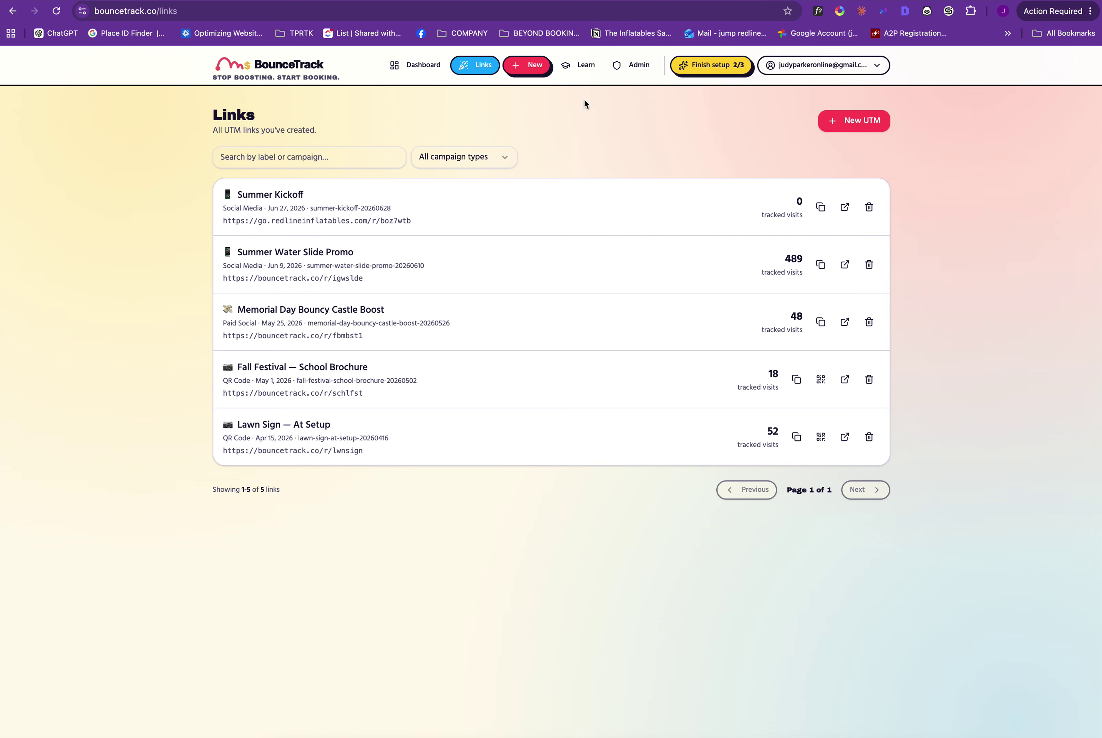
pyautogui.click(524, 67)
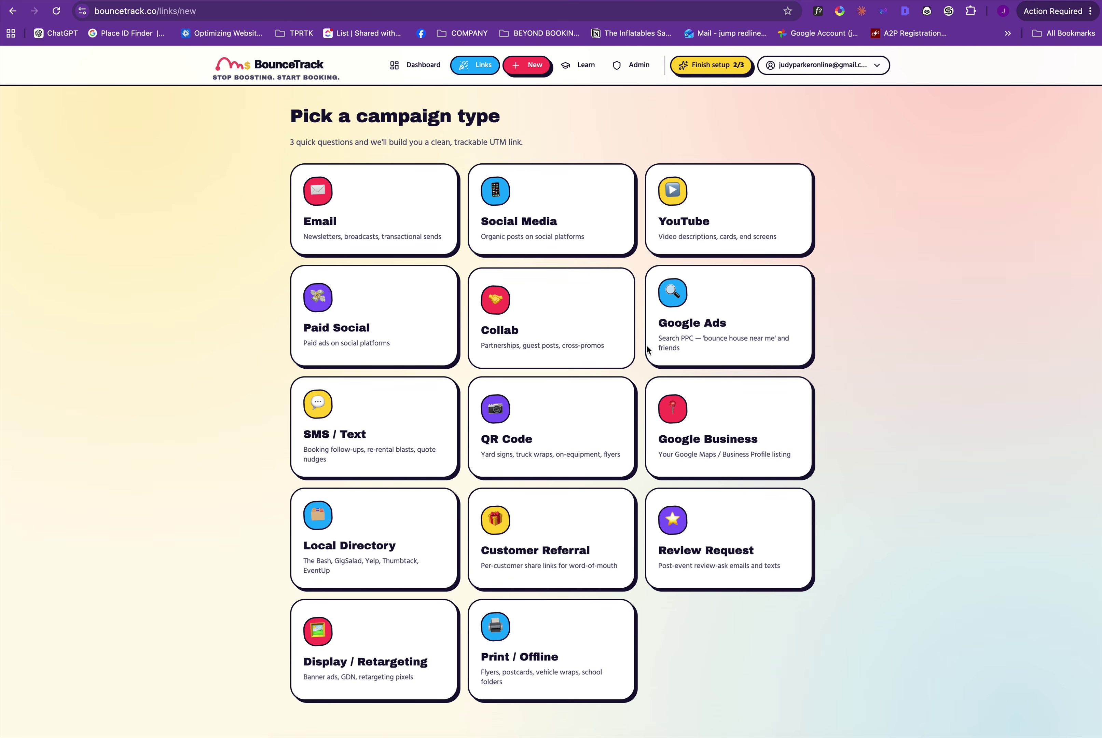
pyautogui.click(545, 625)
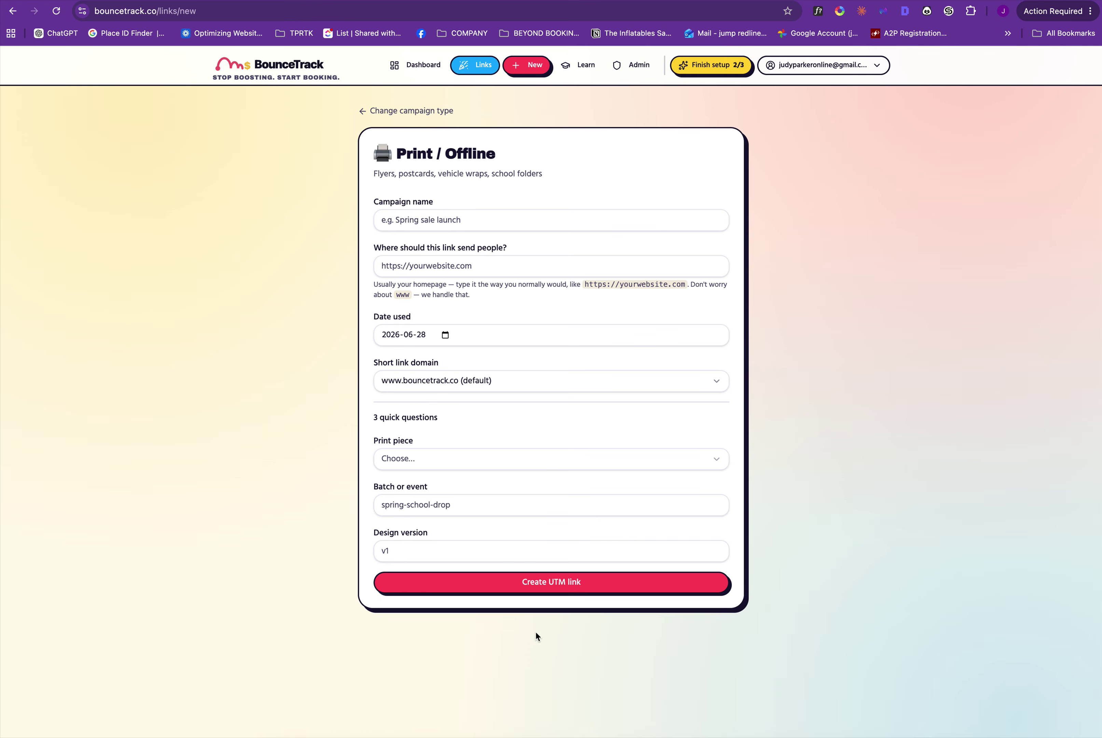
pyautogui.click(479, 217)
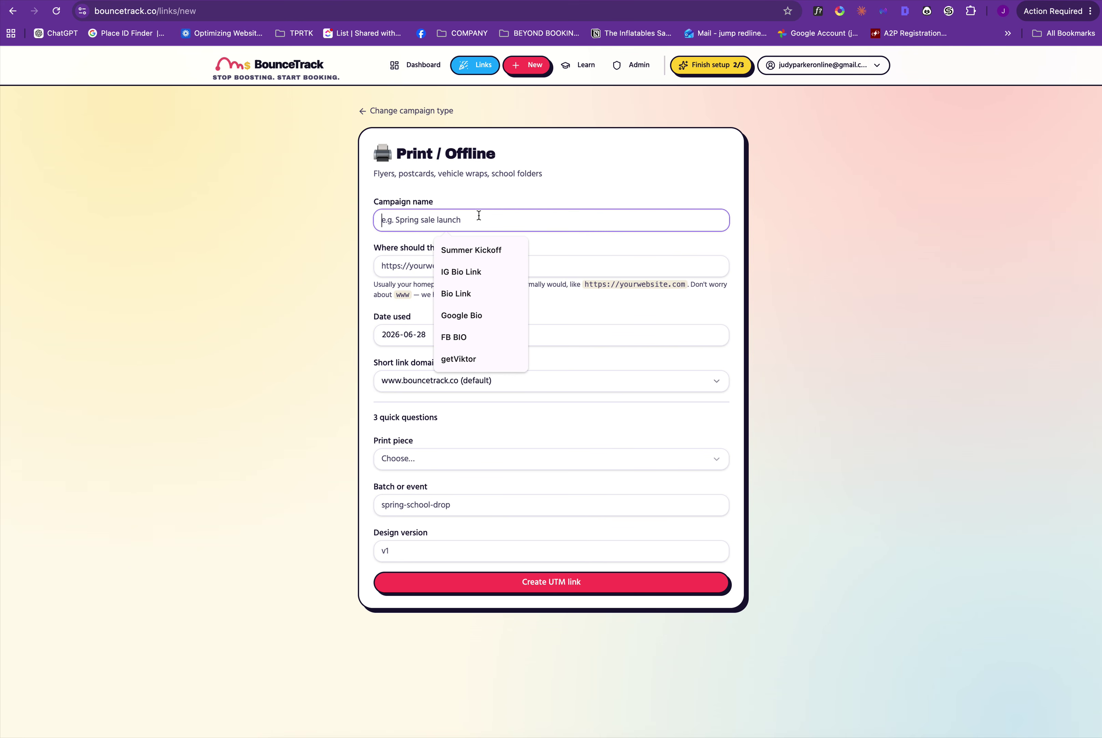
pyautogui.click(486, 258)
pyautogui.click(473, 274)
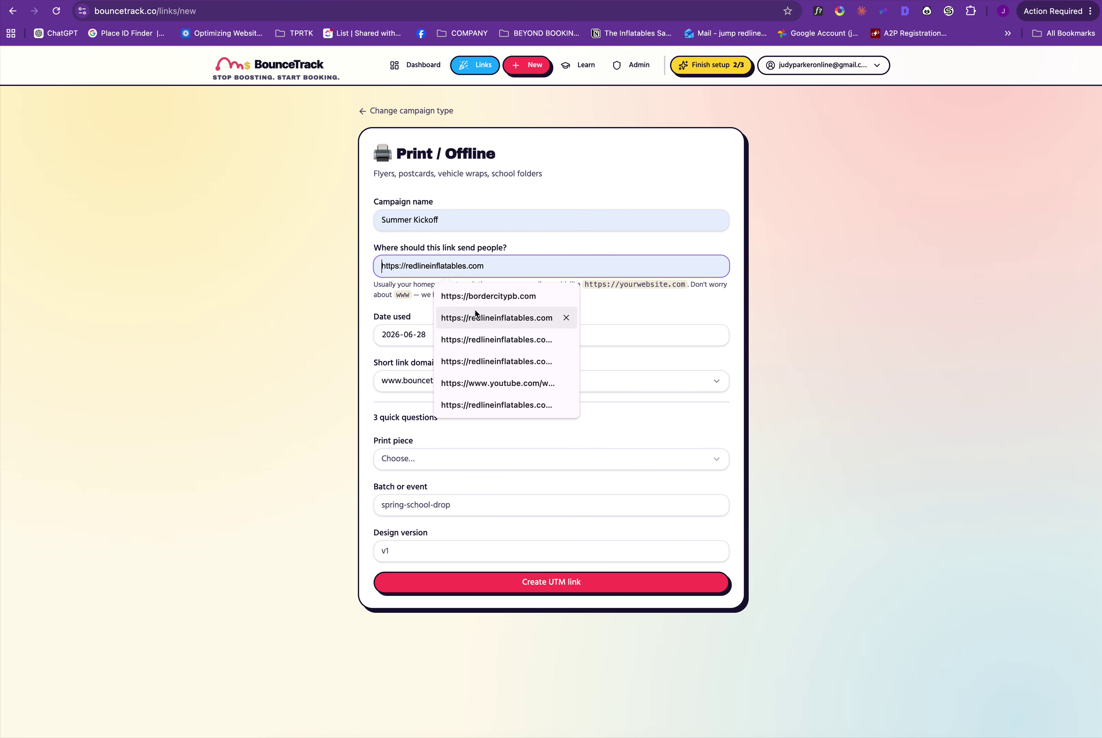
pyautogui.press('Escape')
pyautogui.click(470, 270)
pyautogui.click(466, 316)
pyautogui.click(445, 334)
# - Set the short link domain to go.redlineinflatables.com and the print piece to flyer
pyautogui.scroll(-1, 536, 394)
pyautogui.click(523, 383)
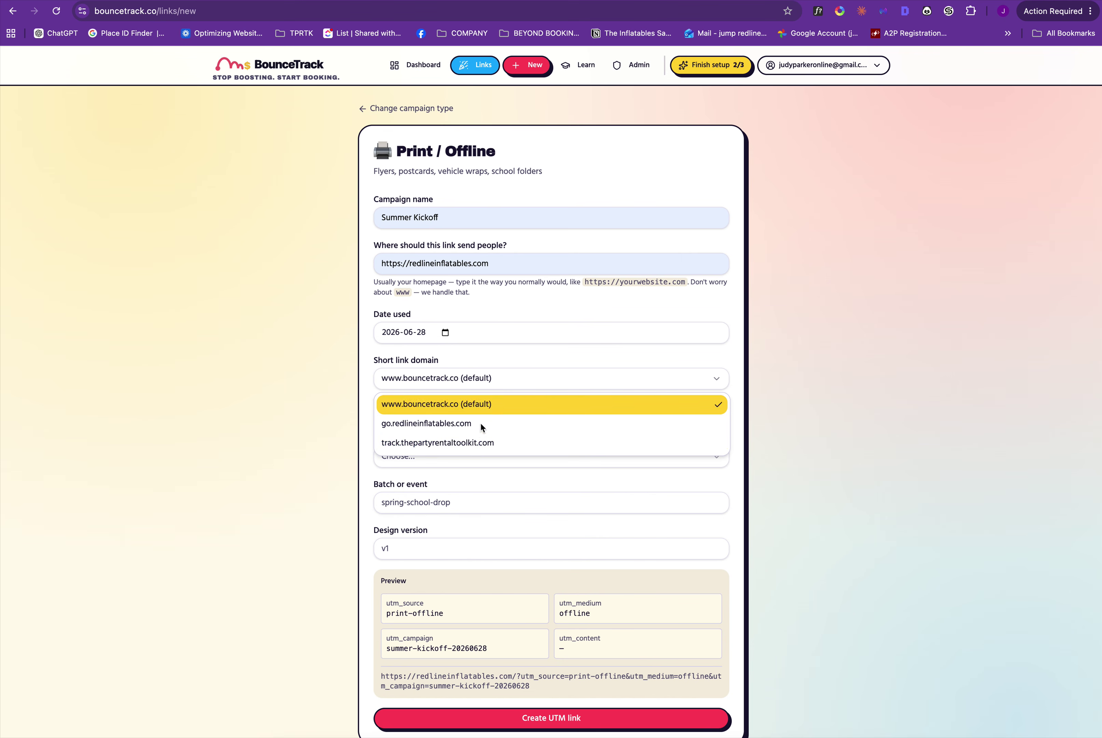
pyautogui.click(469, 423)
pyautogui.click(494, 453)
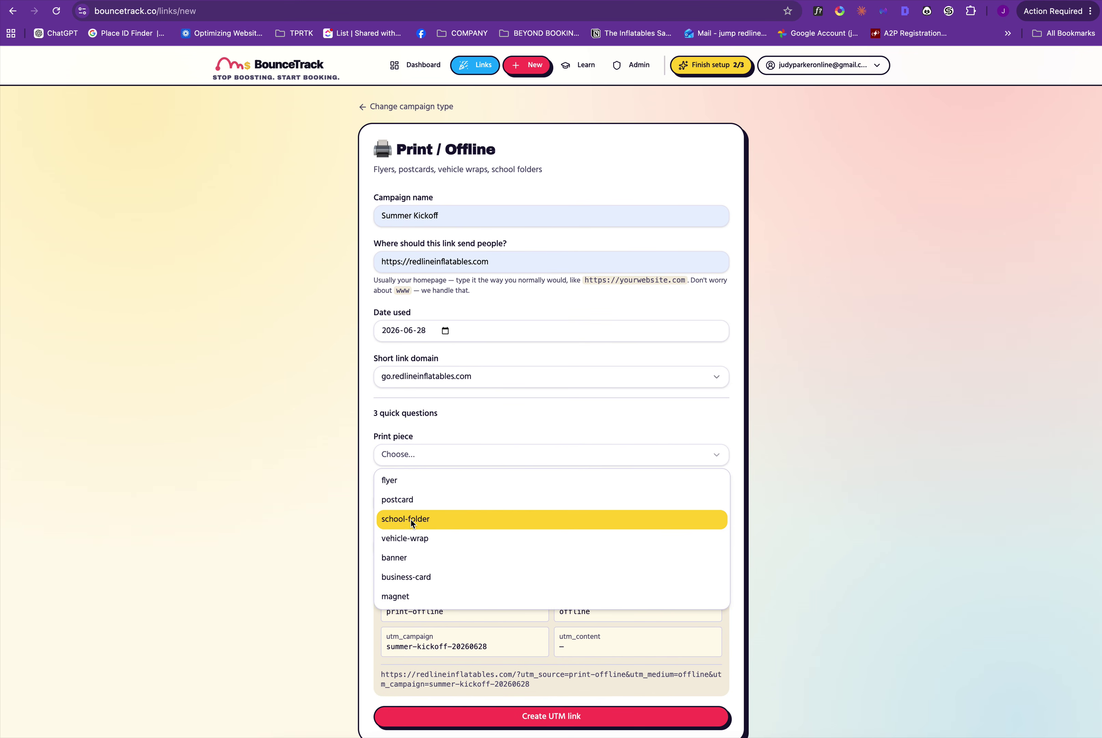
pyautogui.click(408, 481)
pyautogui.click(441, 502)
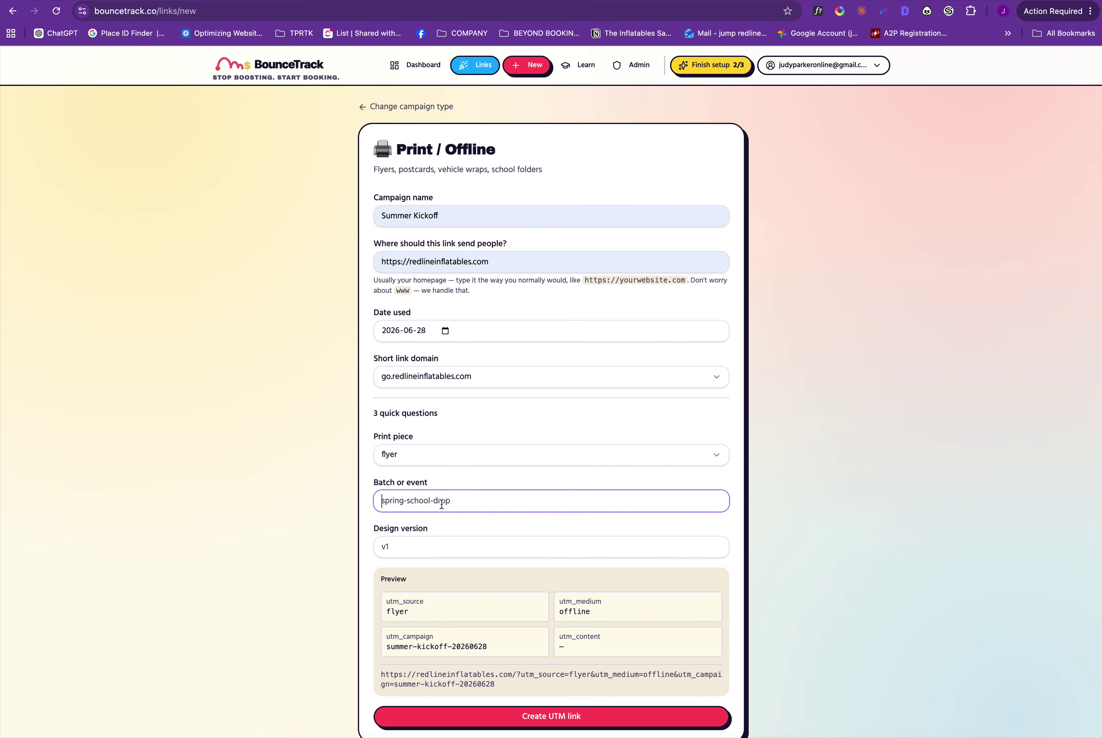
pyautogui.write('school')
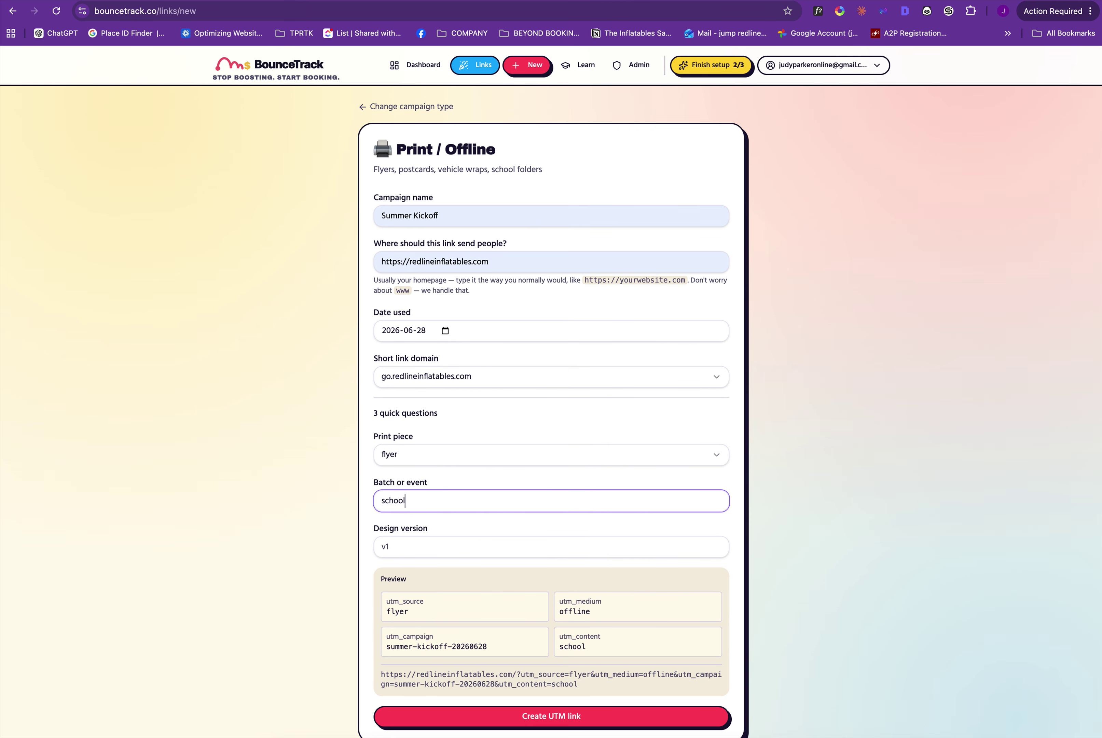
pyautogui.press('BackSpace')
pyautogui.press('BackSpace')
pyautogui.press('BackSpace')
pyautogui.press('BackSpace')
pyautogui.press('BackSpace')
pyautogui.press('BackSpace')
# - Enter stjohnvianney as the batch or event and 2026flyer as the design version
pyautogui.write('stjohnvianney')
pyautogui.click(433, 545)
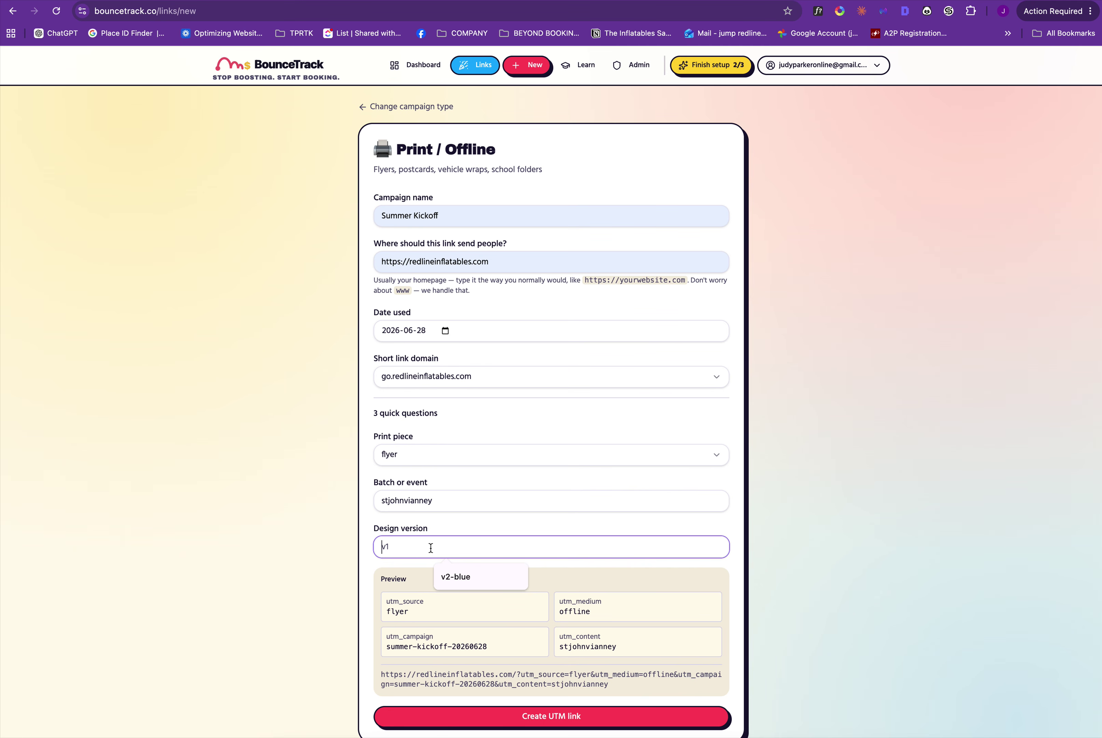
pyautogui.write('2026')
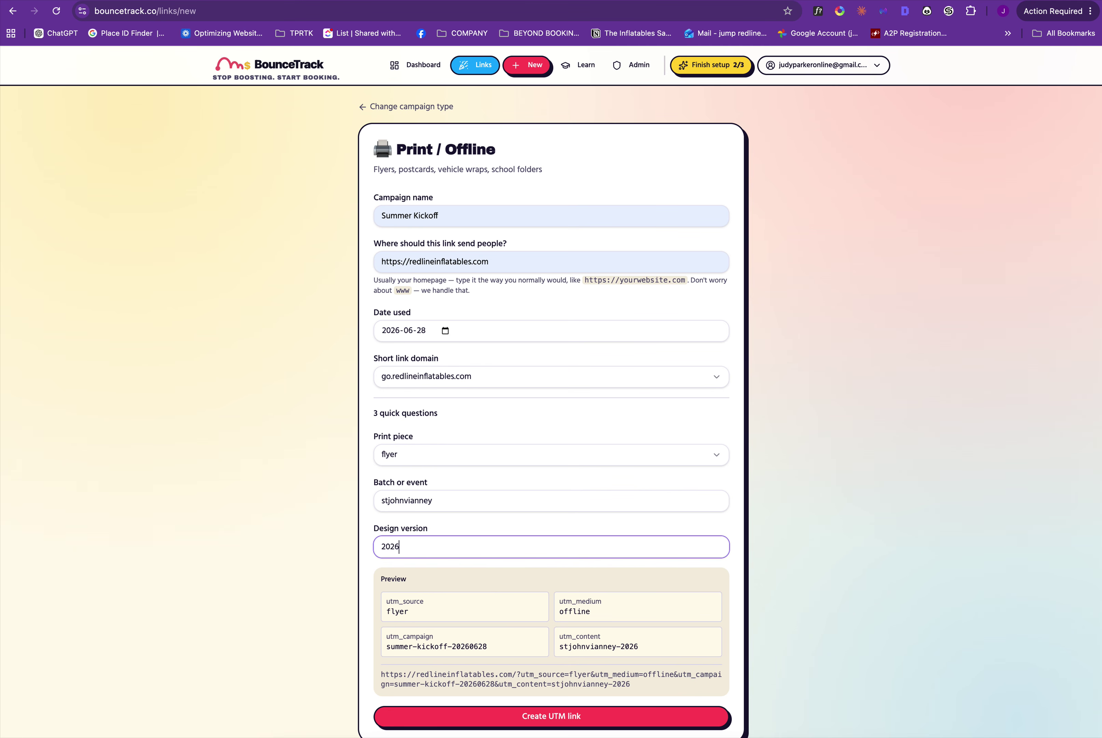
pyautogui.write('flyer')
pyautogui.scroll(-1, 432, 559)
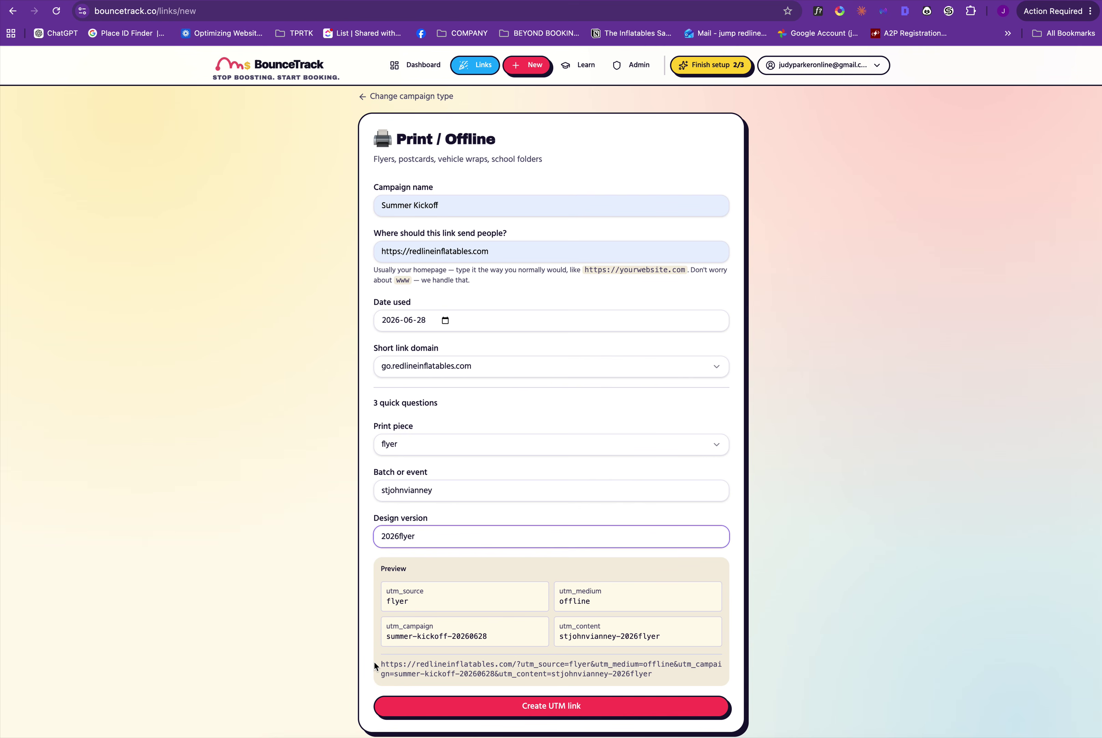
# - Highlight the previewed flyer URL, create the UTM link, and look it up in the list of all links
pyautogui.moveTo(376, 666); pyautogui.dragTo(616, 674)
pyautogui.click(600, 702)
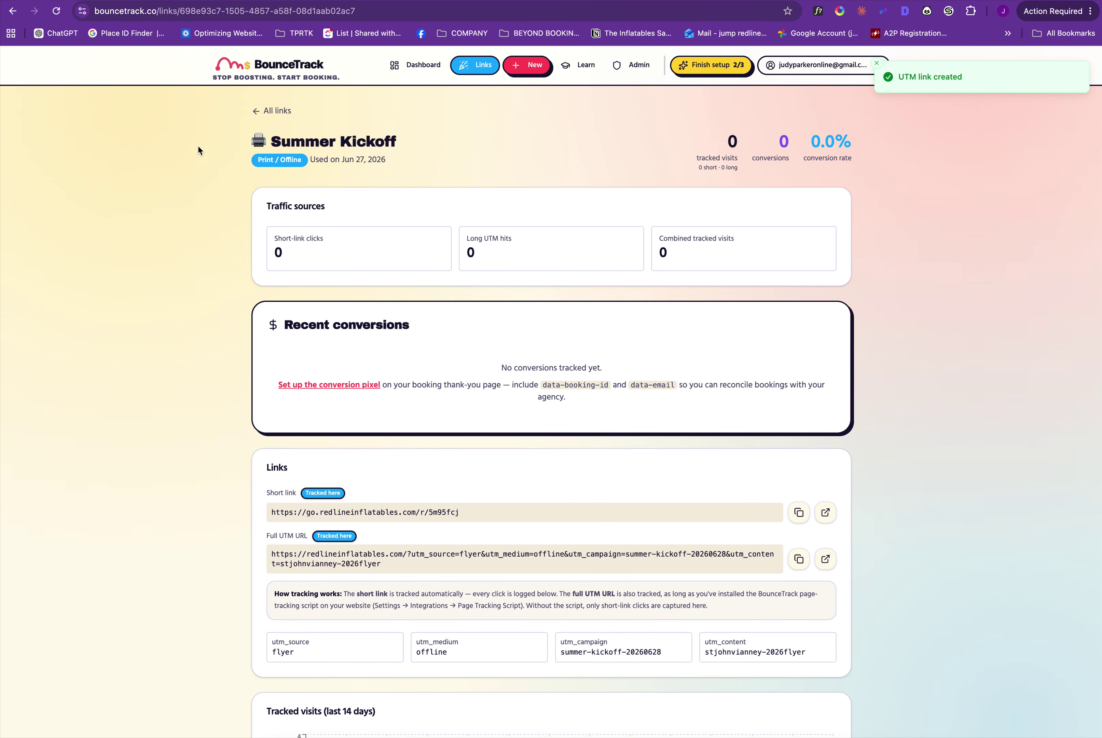
pyautogui.click(266, 112)
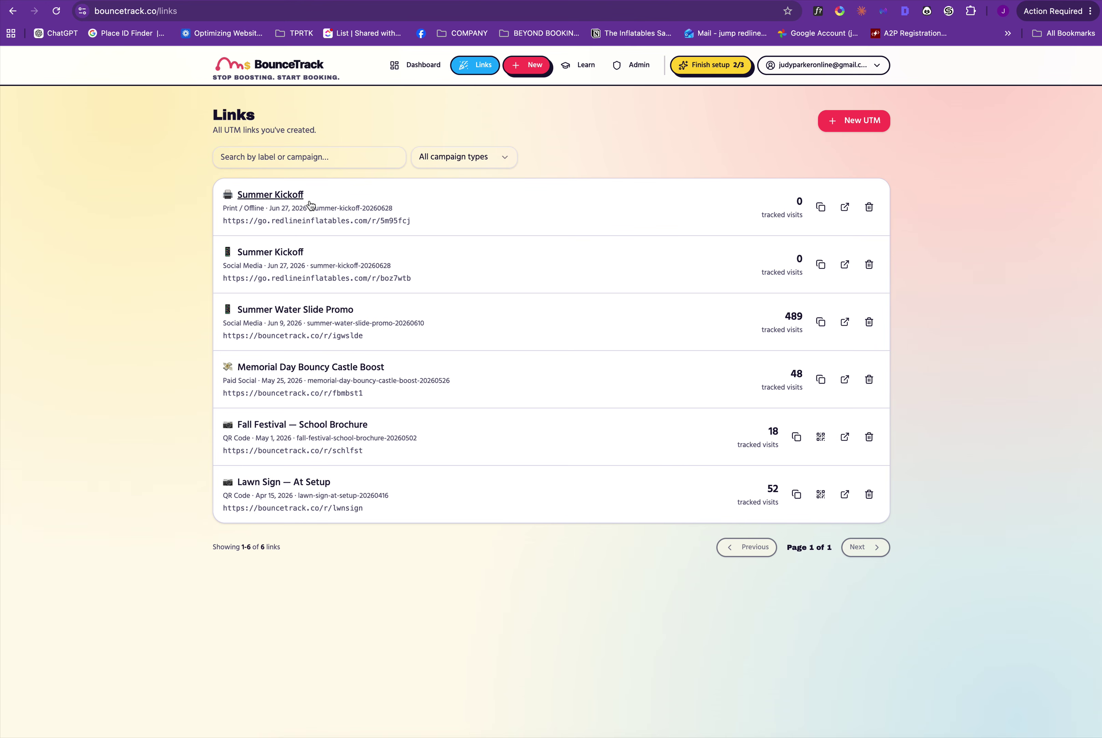
pyautogui.click(276, 202)
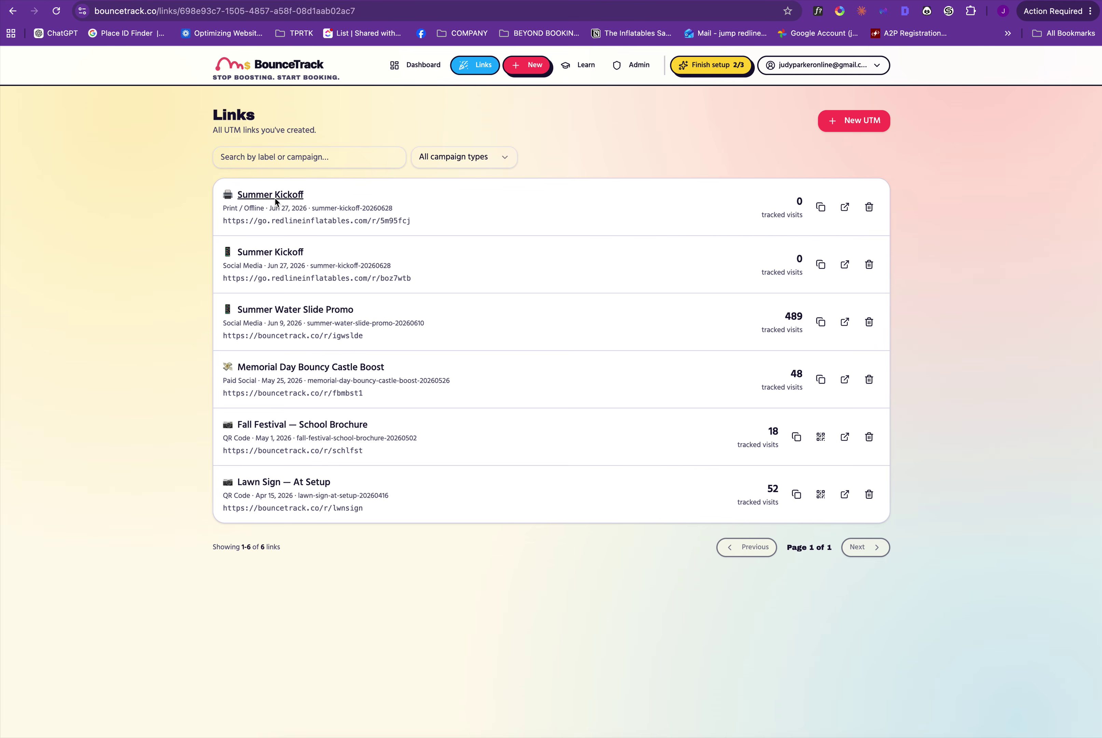
pyautogui.click(266, 109)
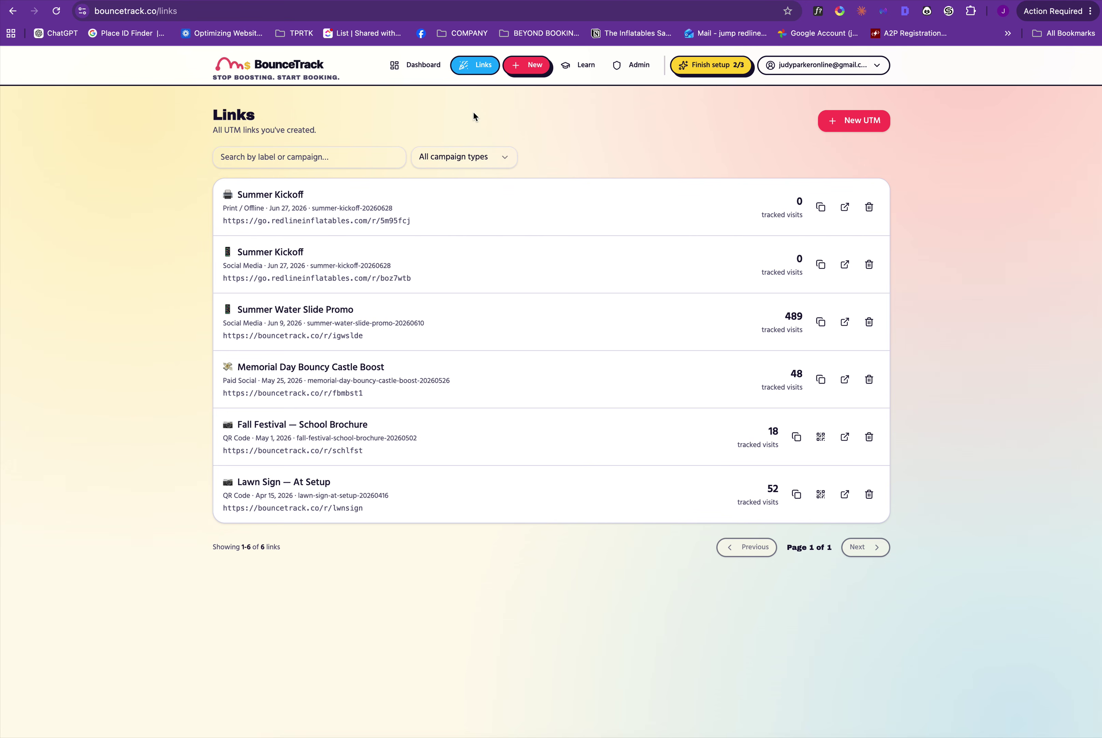
pyautogui.click(528, 67)
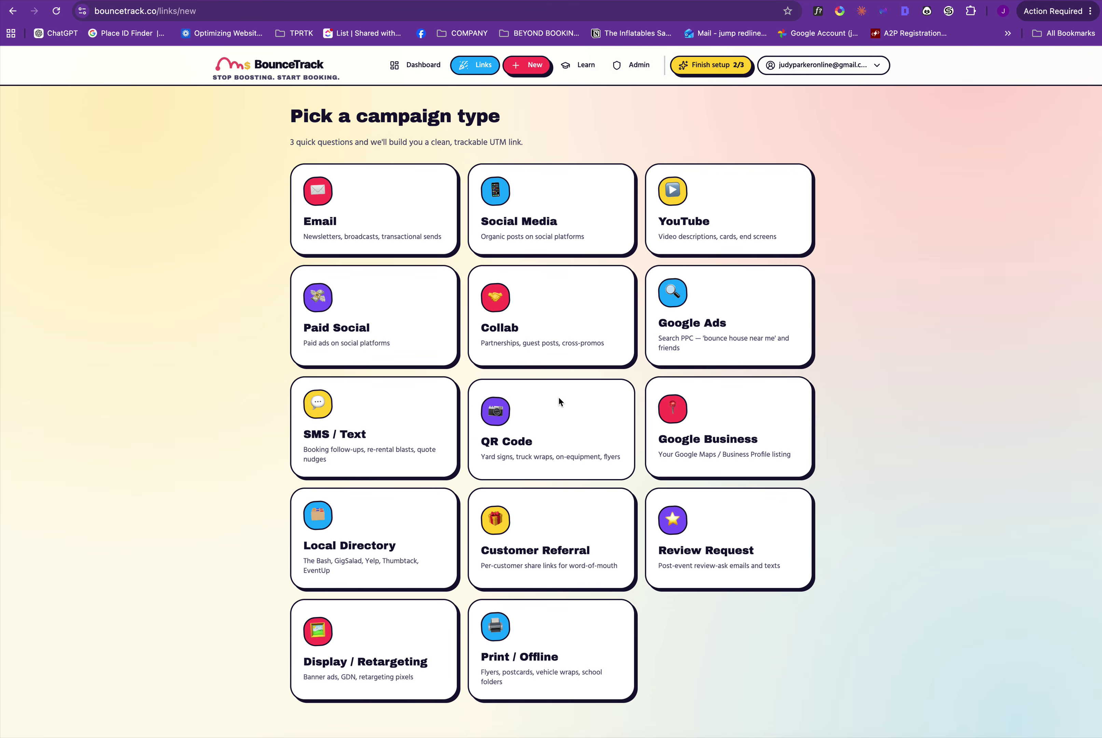
pyautogui.click(484, 417)
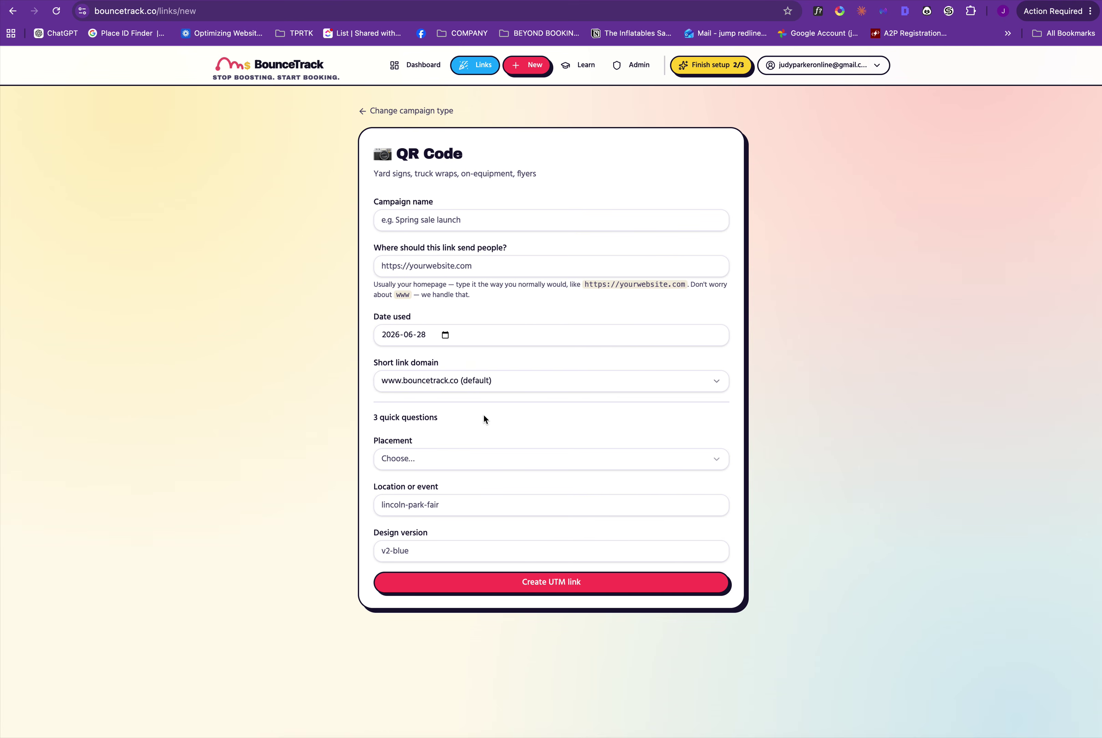
pyautogui.click(449, 219)
pyautogui.click(459, 249)
pyautogui.click(456, 265)
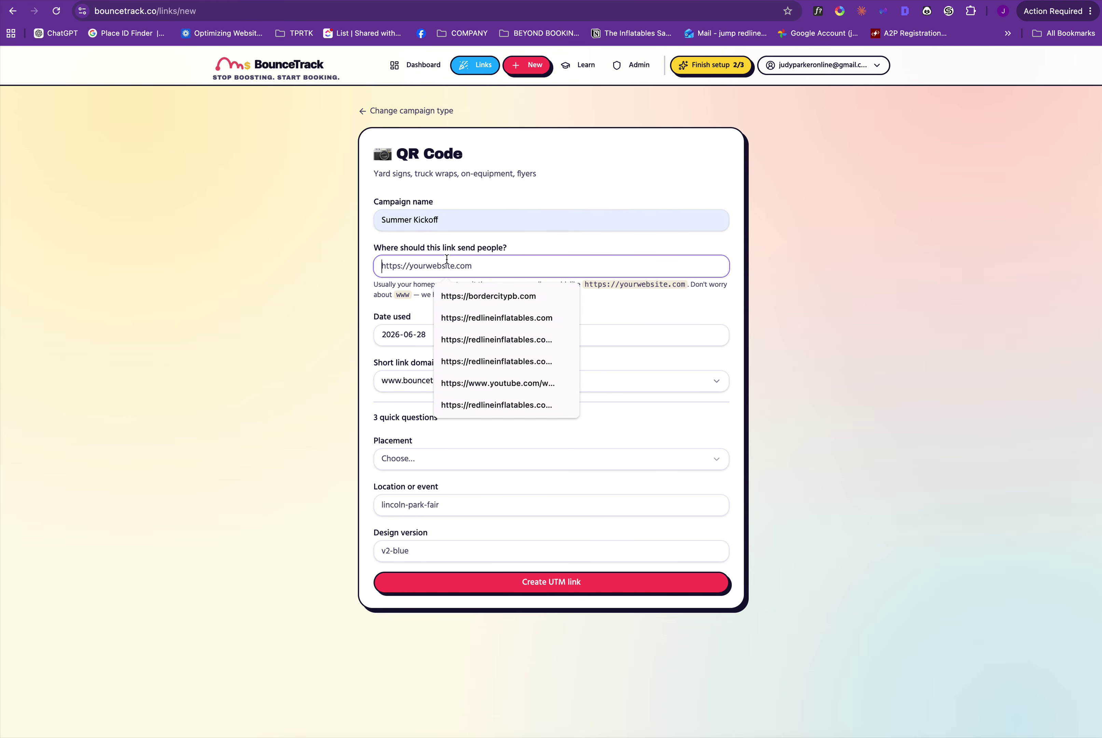
pyautogui.click(450, 260)
pyautogui.click(460, 313)
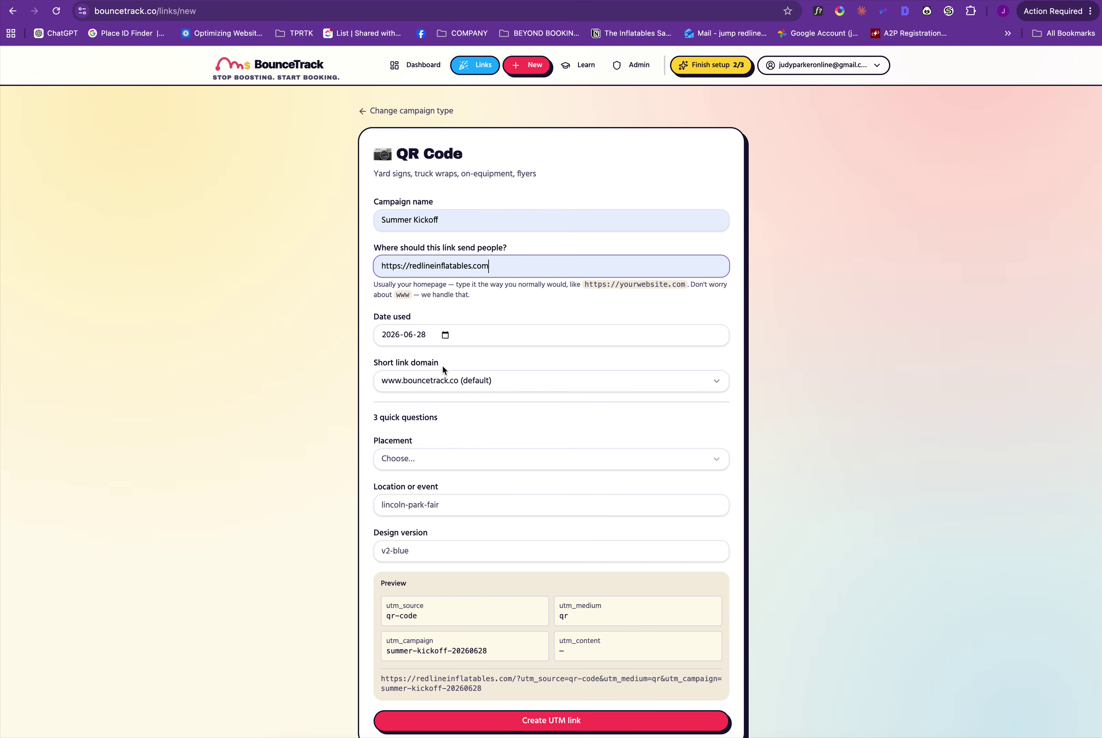
pyautogui.click(436, 382)
pyautogui.click(432, 423)
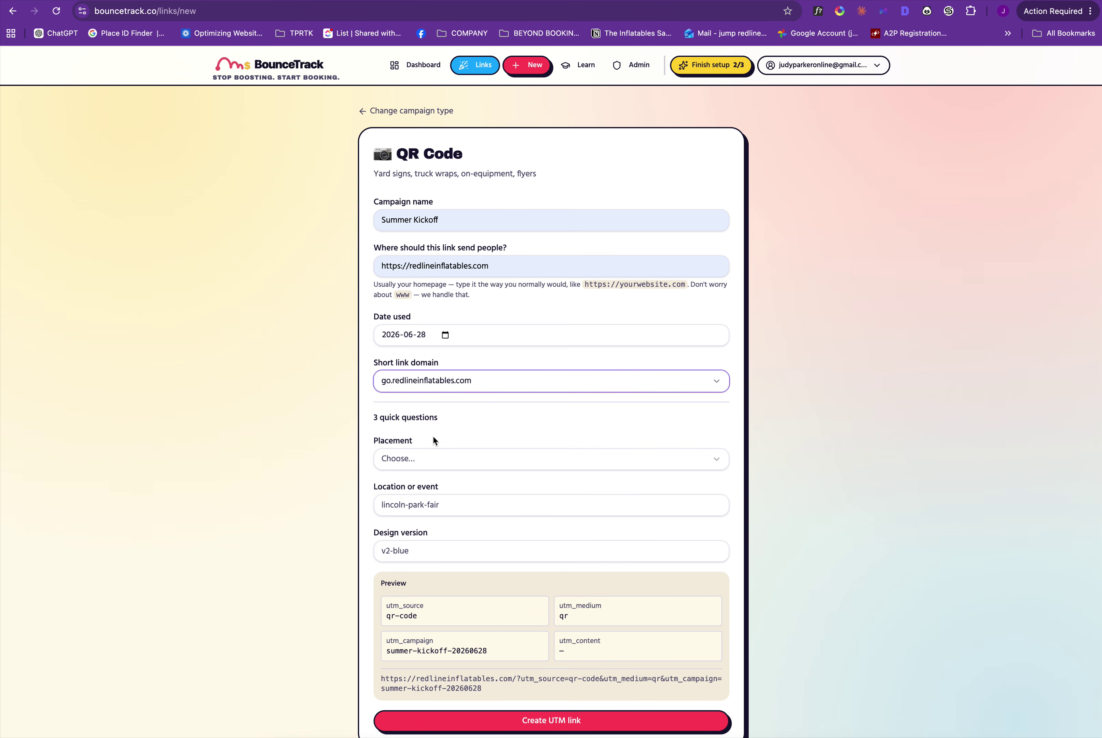
# - Set the QR code's placement to flyer, the location or event to Walkerville and the design version to v2-blue
pyautogui.click(427, 455)
pyautogui.click(396, 528)
pyautogui.click(422, 508)
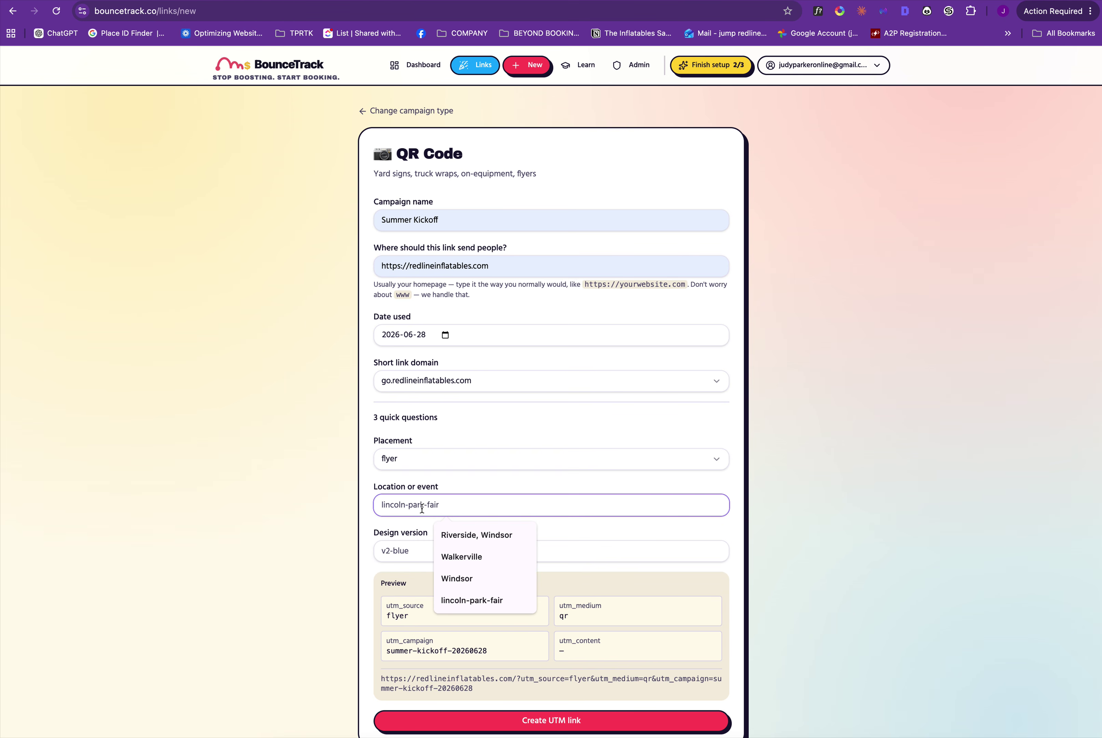
pyautogui.click(449, 557)
pyautogui.scroll(-1, 448, 558)
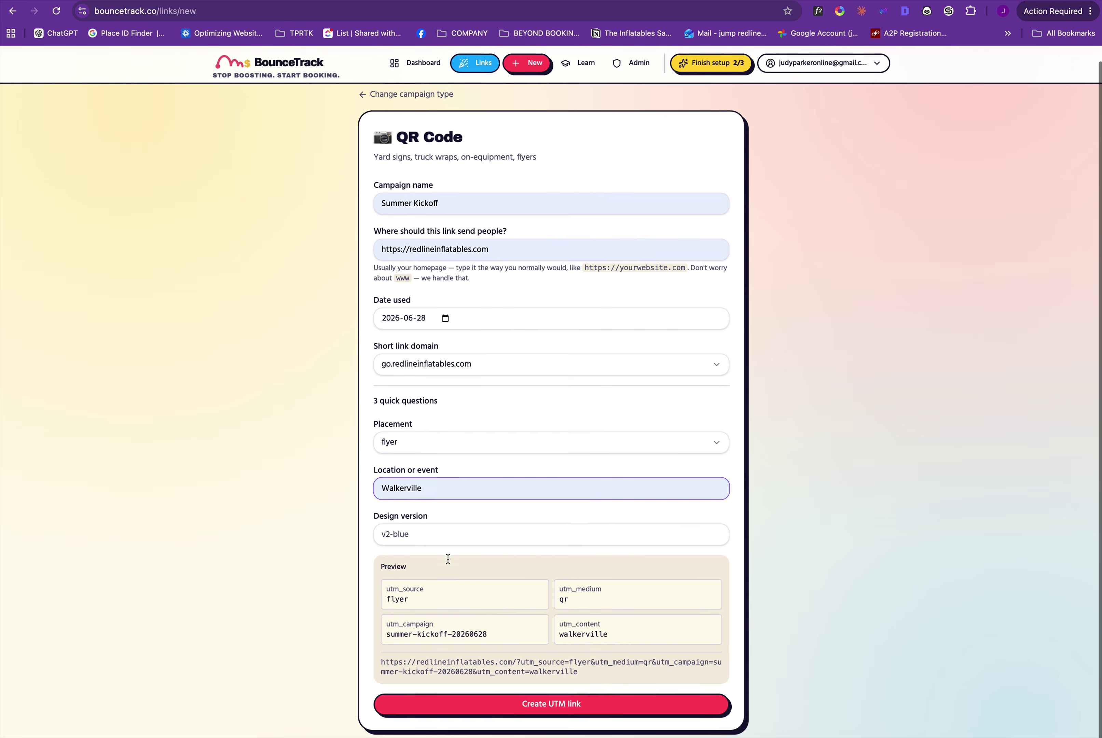
pyautogui.click(448, 535)
pyautogui.click(451, 571)
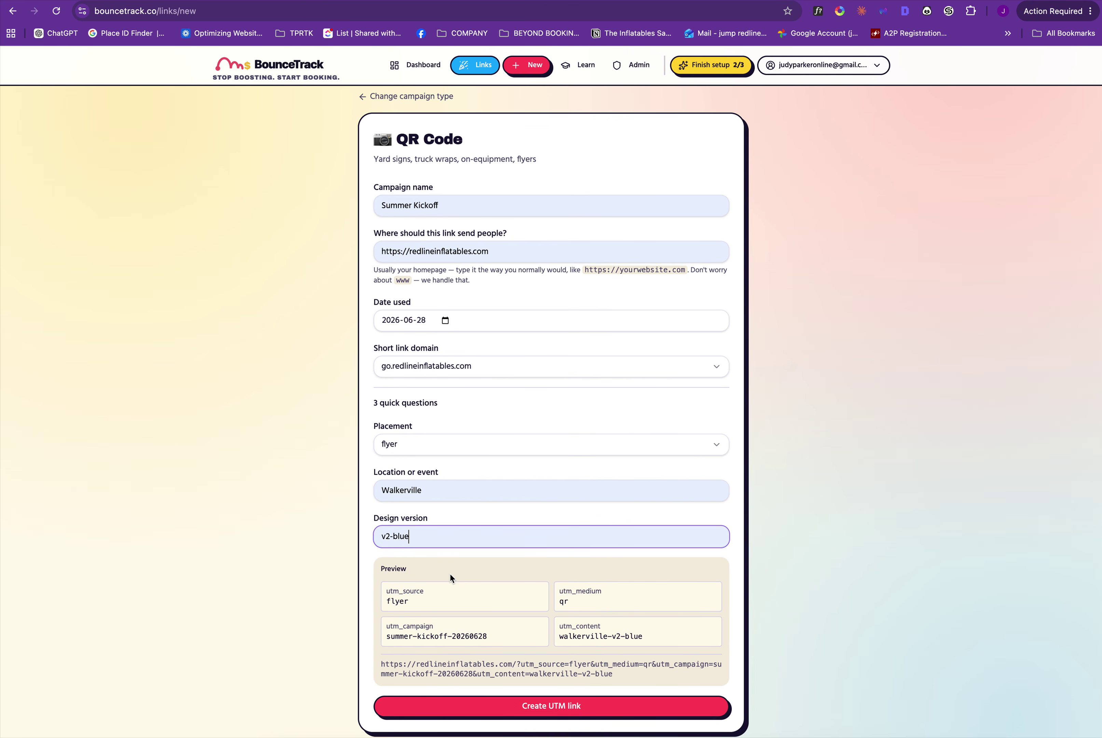
# - Create the UTM link, highlight the short link its QR code encodes, and download the code in the 1024px flyer / sign size
pyautogui.click(511, 710)
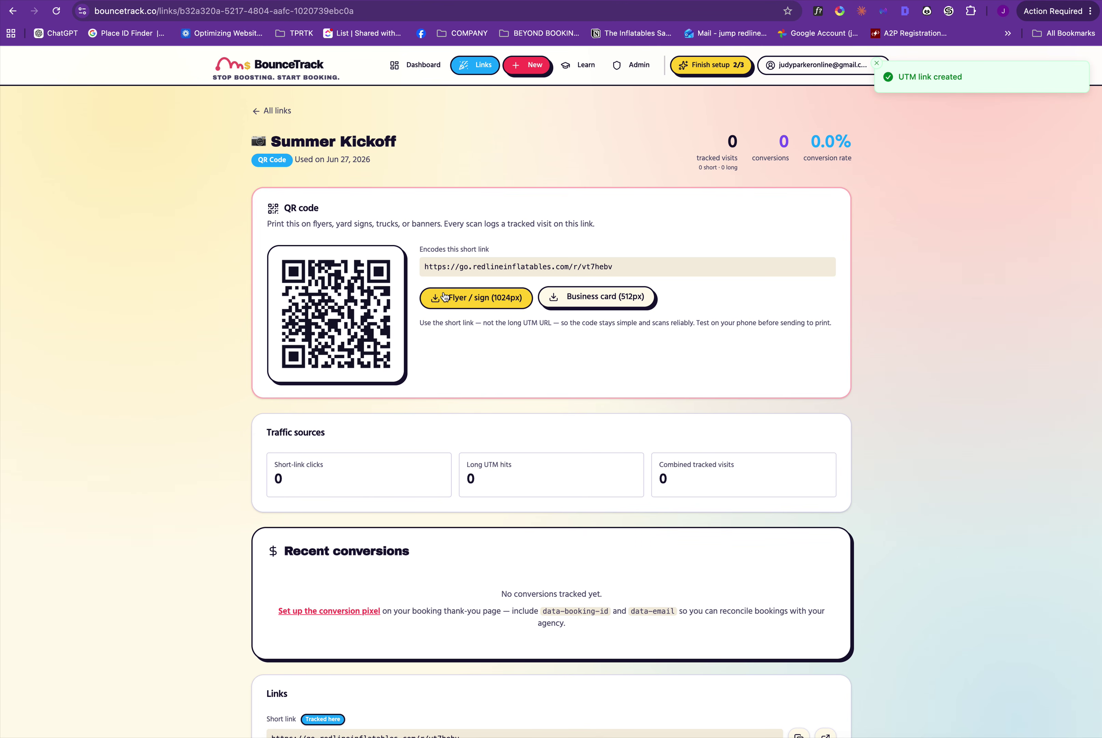
pyautogui.moveTo(425, 266); pyautogui.dragTo(684, 269)
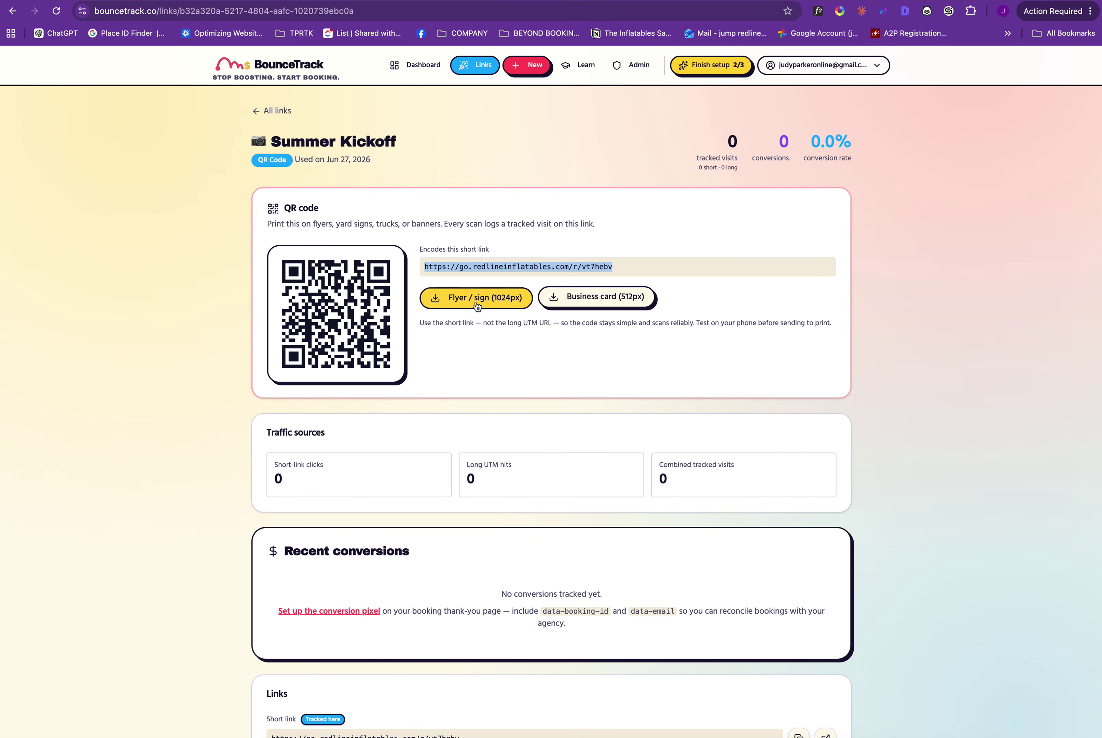
pyautogui.click(447, 299)
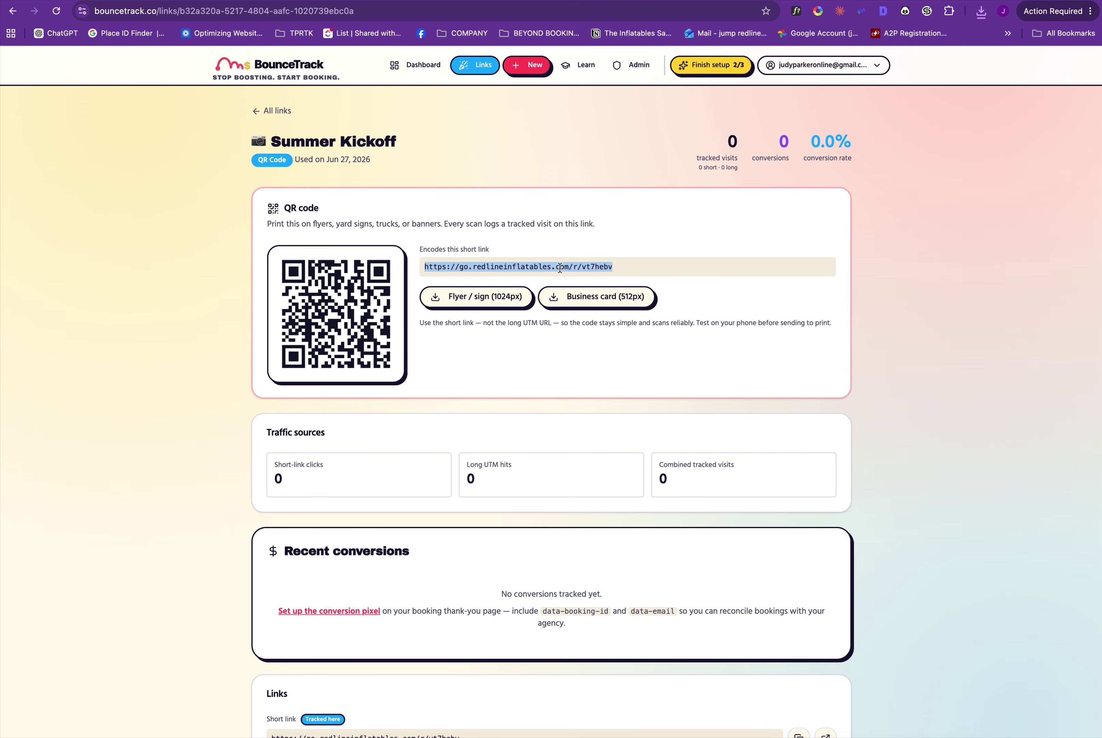
# - Compare the QR code's encoded short link with the short link and full UTM URL in the link details
pyautogui.scroll(-8, 490, 267)
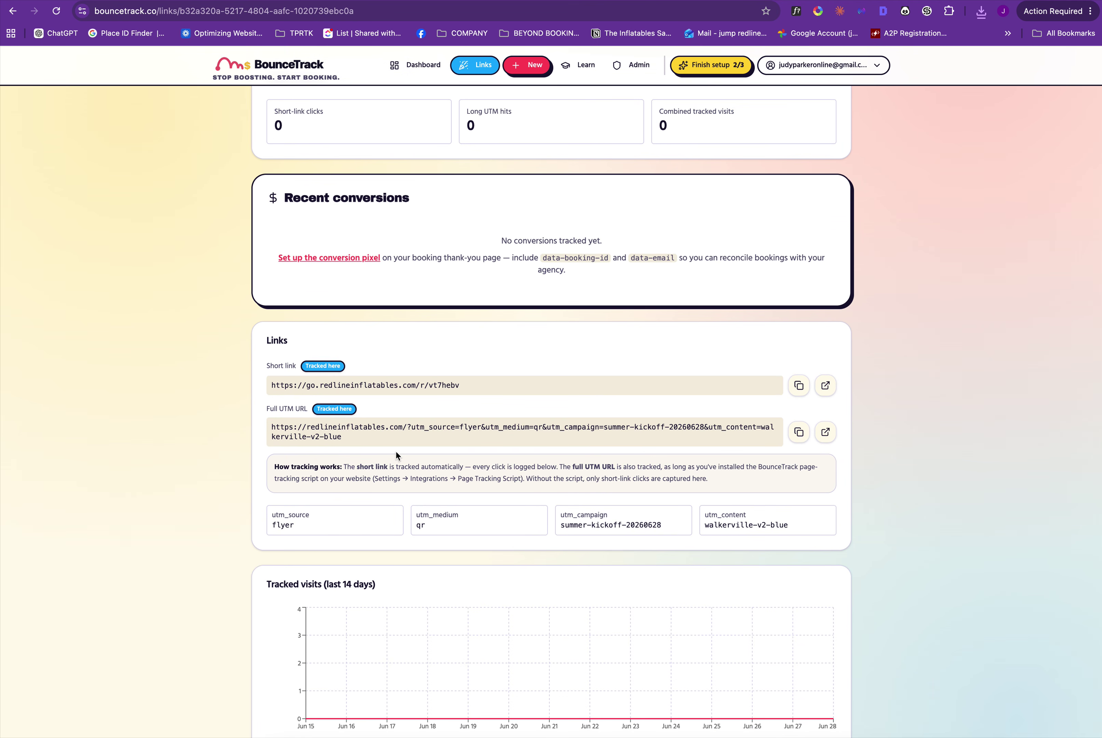
pyautogui.scroll(7, 394, 433)
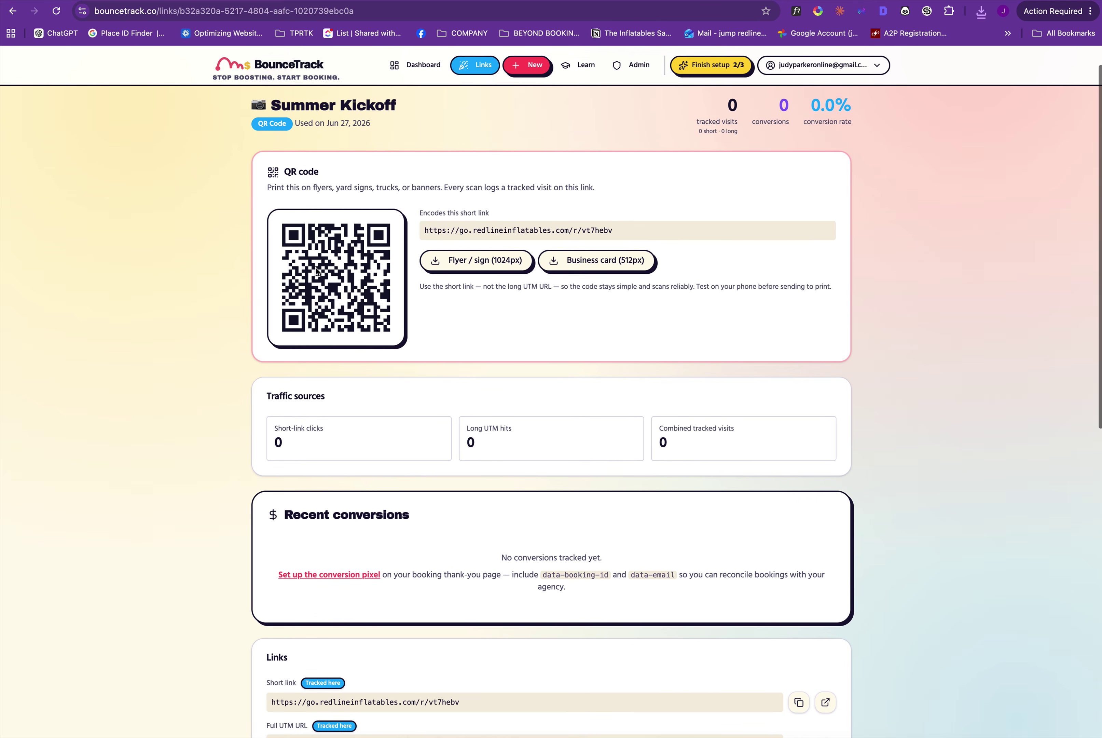
pyautogui.tripleClick(507, 236)
pyautogui.scroll(-1, 507, 231)
pyautogui.scroll(-7, 507, 231)
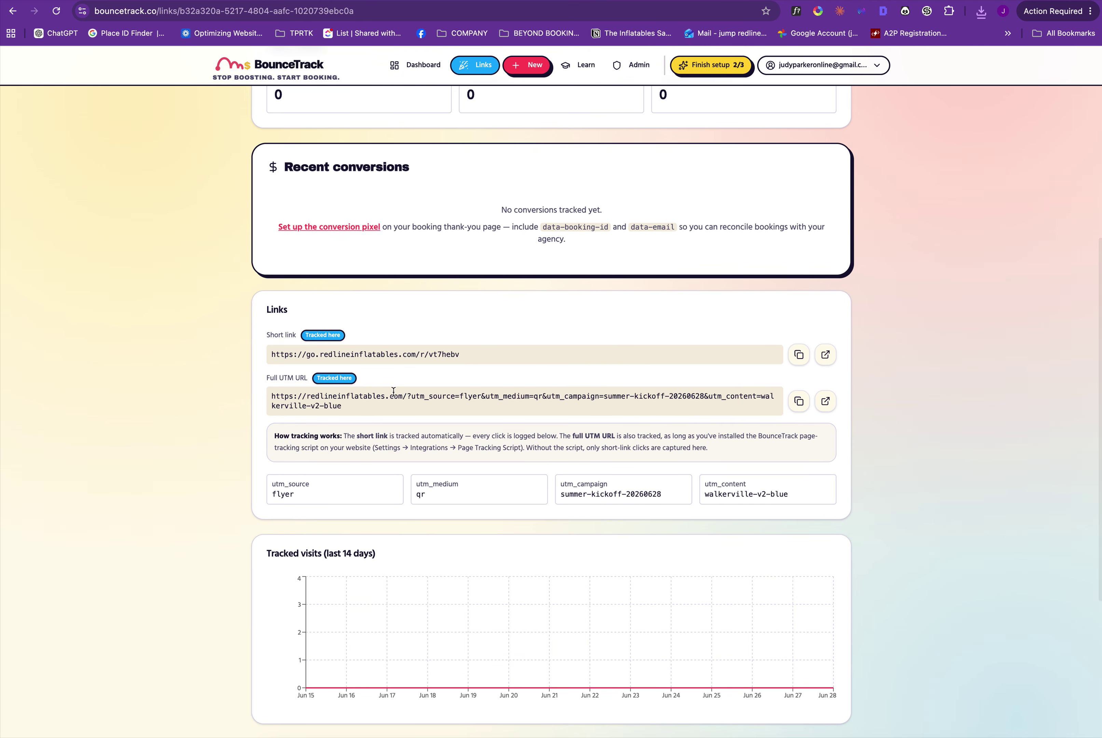
pyautogui.scroll(8, 395, 392)
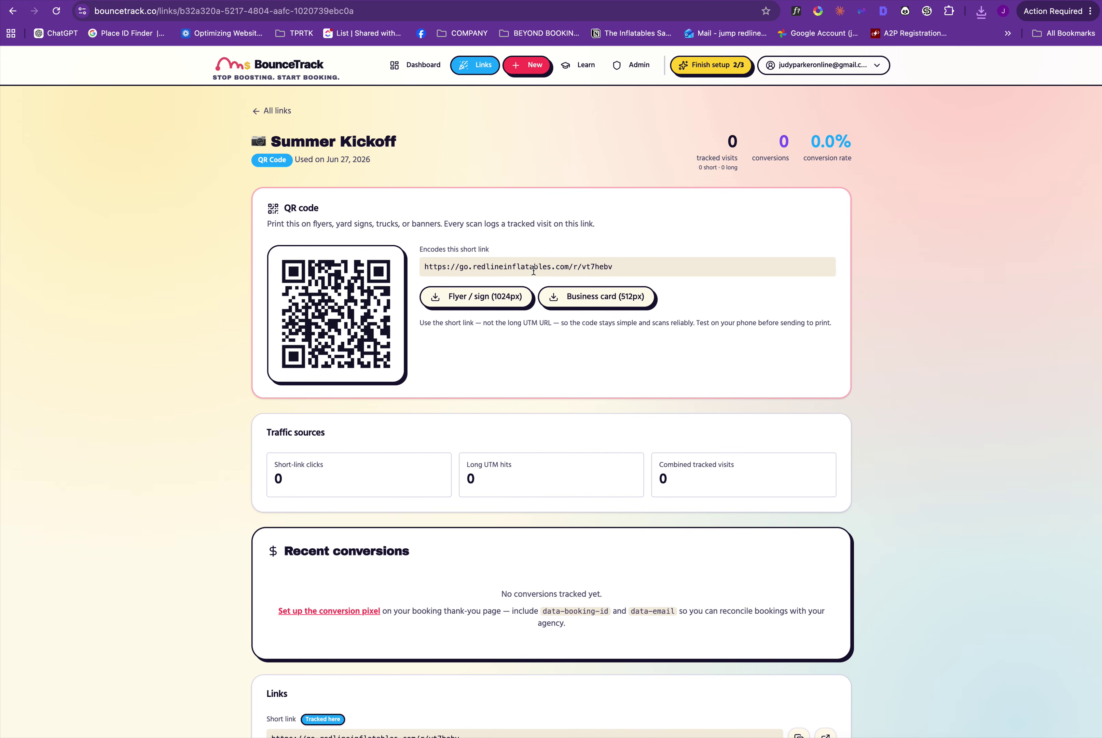
pyautogui.doubleClick(532, 269)
# - Review the campaign overview on the dashboard and sign out of the account
pyautogui.click(423, 66)
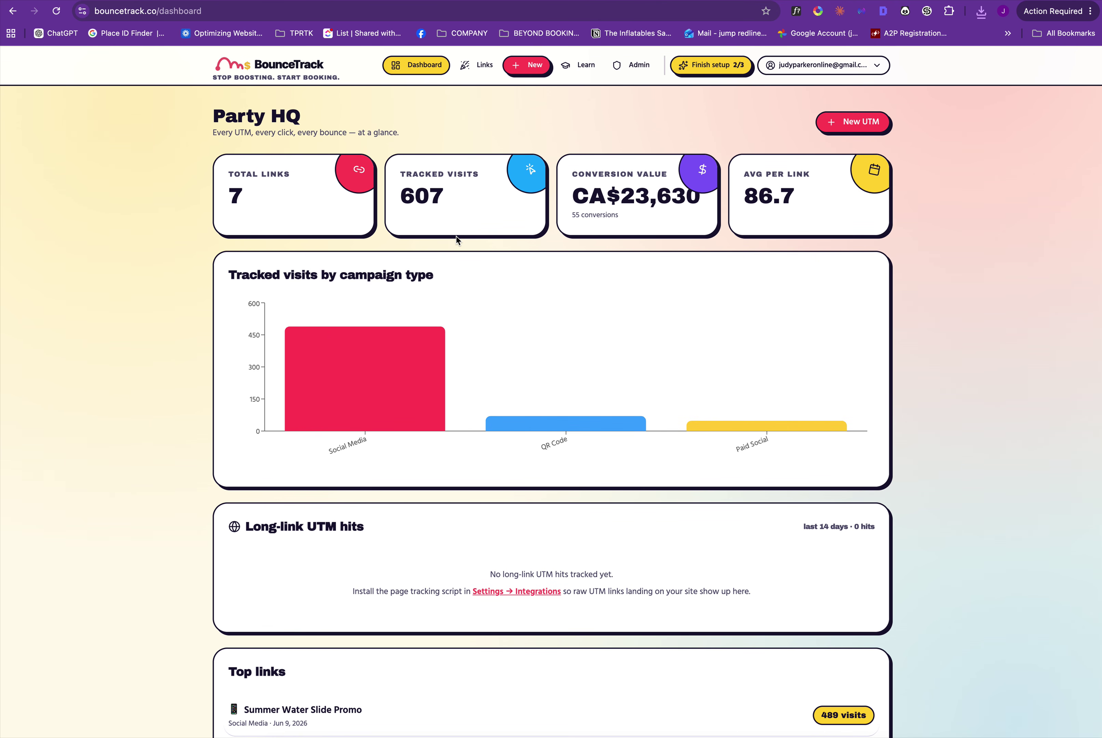
pyautogui.scroll(-1, 427, 223)
pyautogui.scroll(1, 401, 217)
pyautogui.click(783, 66)
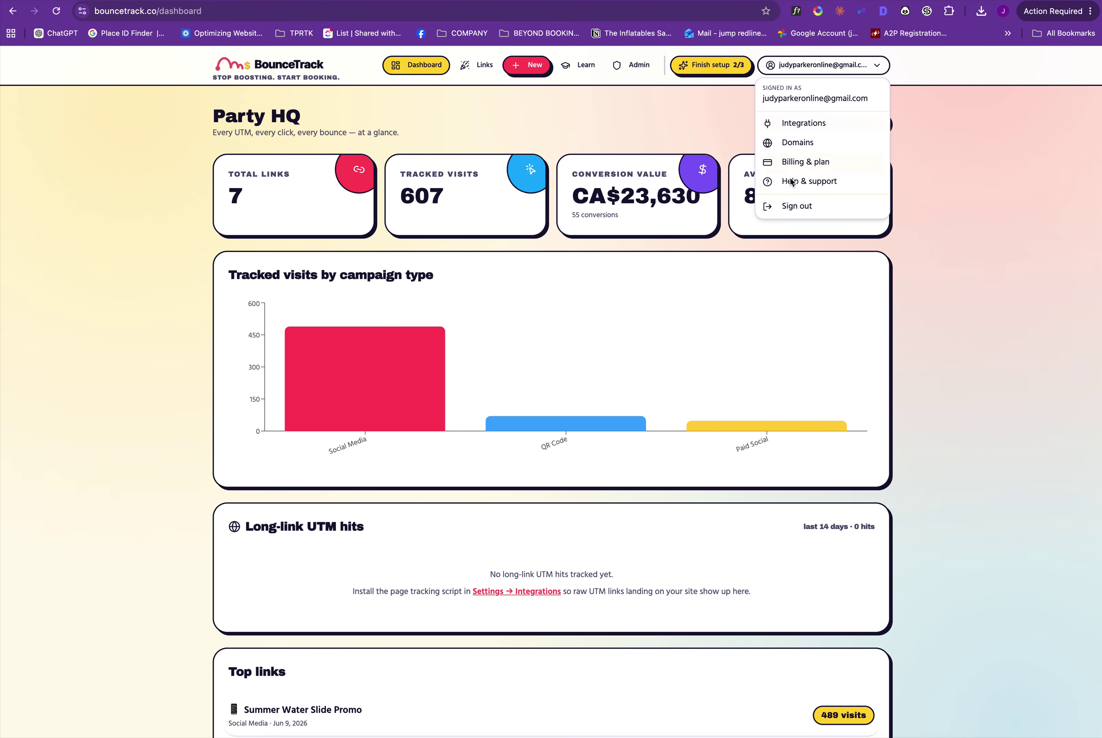
pyautogui.click(791, 207)
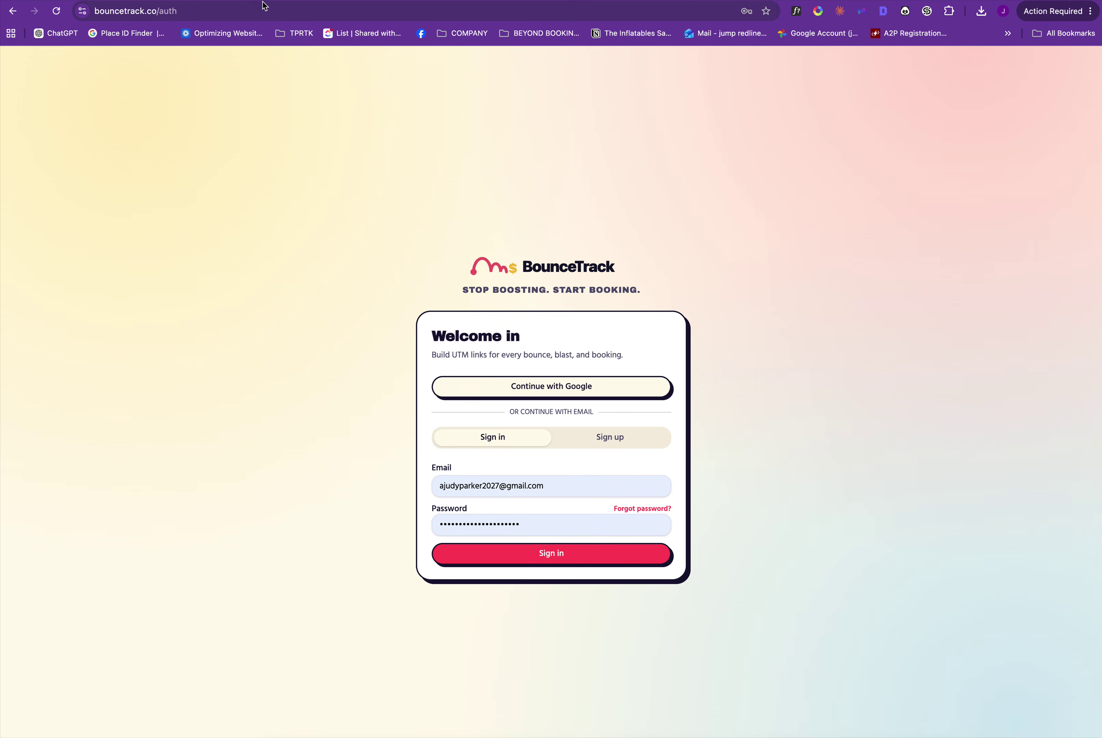
# - Open the bouncetrack.co home page by removing the auth path from the page address
pyautogui.click(253, 14)
pyautogui.click(183, 18)
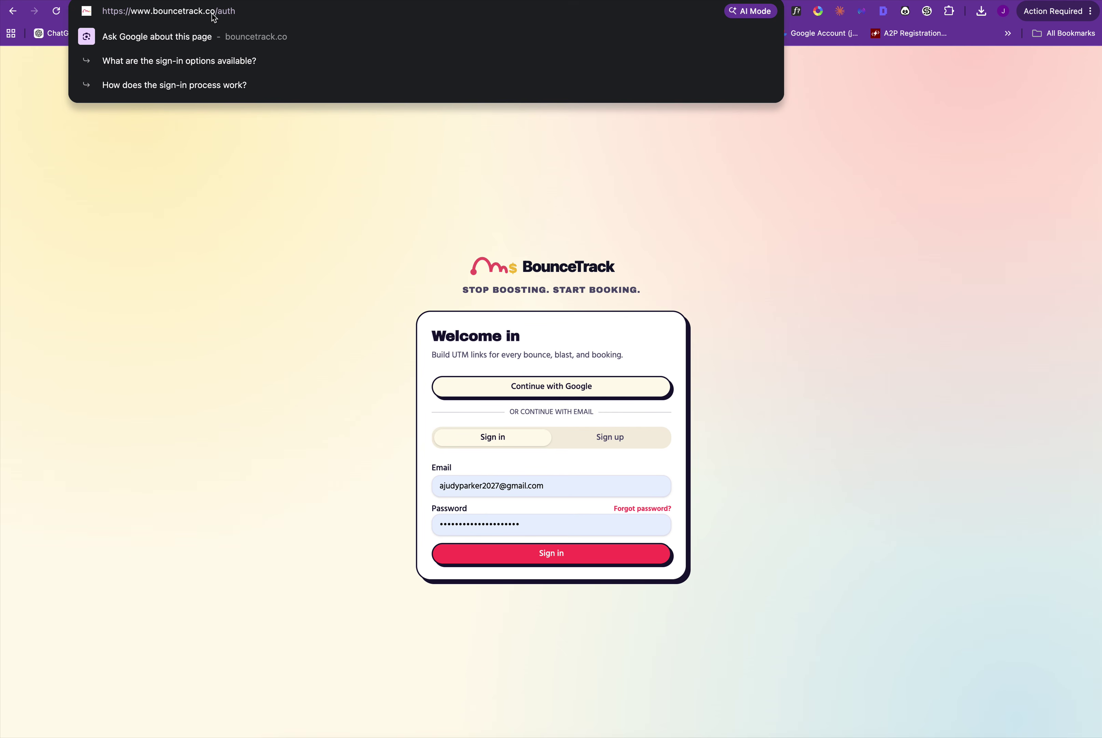
pyautogui.moveTo(217, 12); pyautogui.dragTo(286, 14)
pyautogui.press('BackSpace')
pyautogui.press('Return')
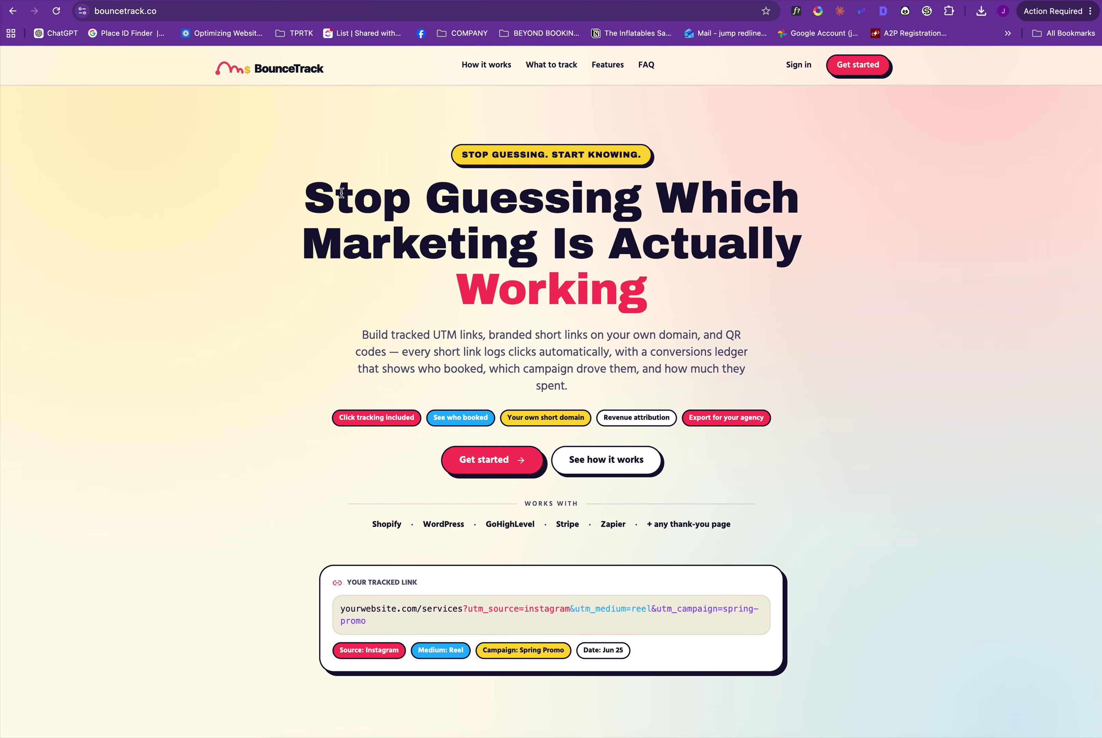
# - Go to the party rentals landing page at bouncetrack.co/for/party-rentals
pyautogui.click(248, 14)
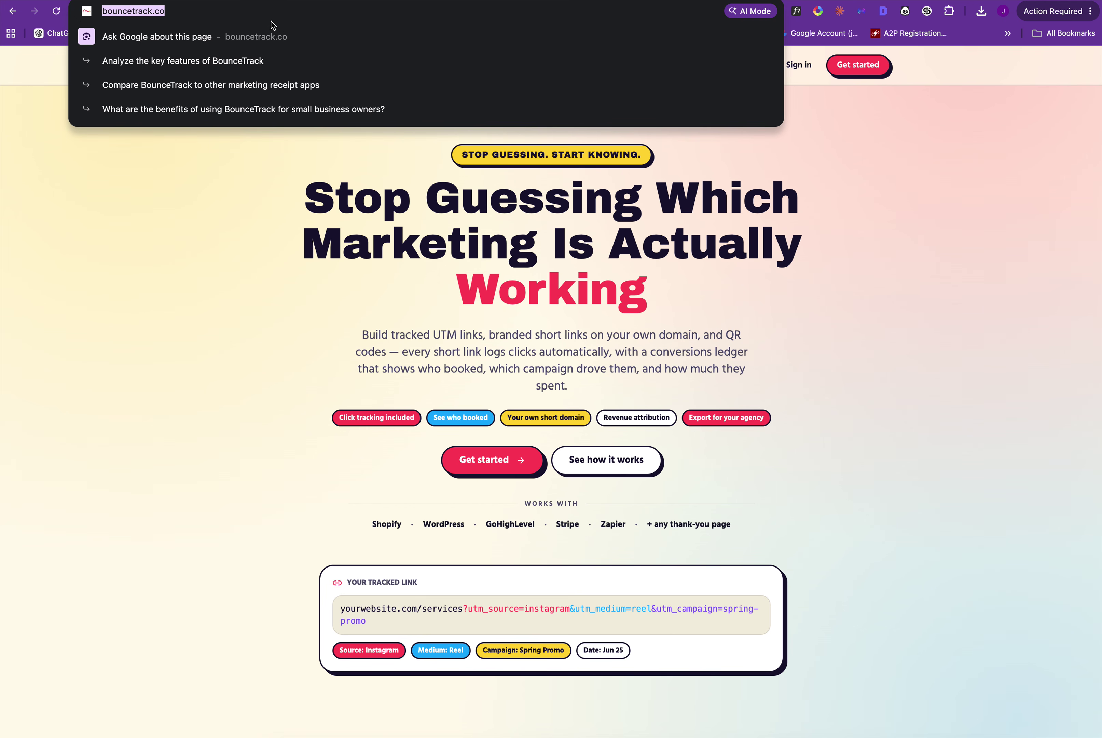
pyautogui.click(281, 19)
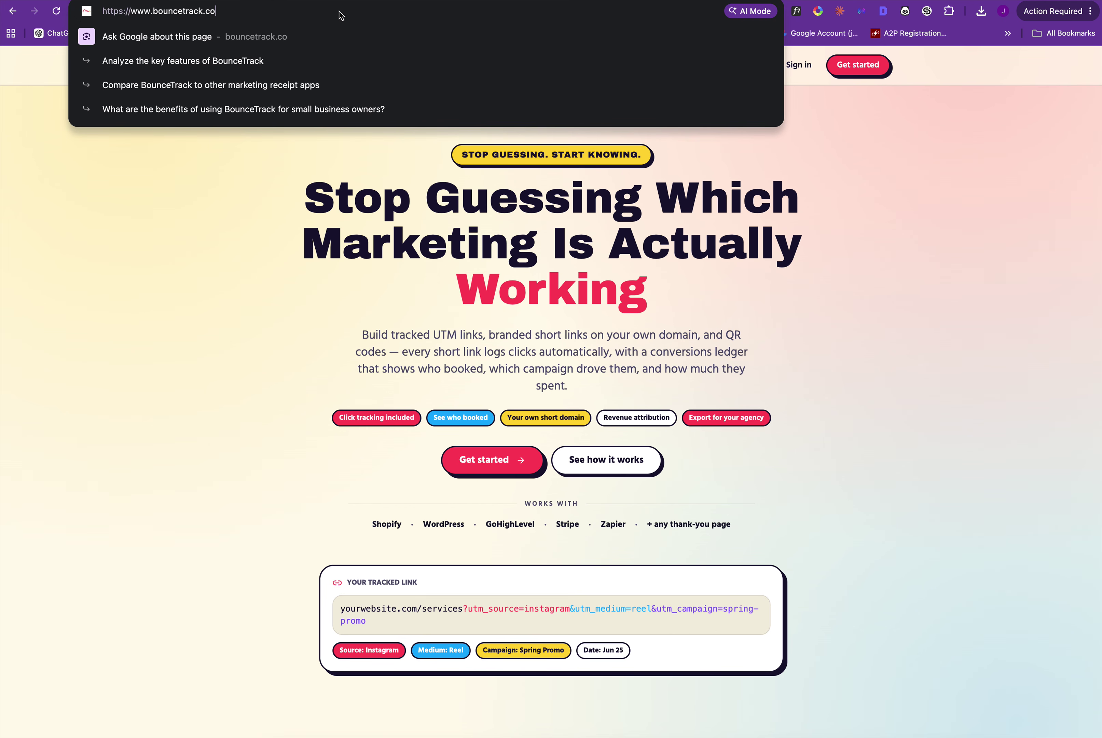
pyautogui.write('/links')
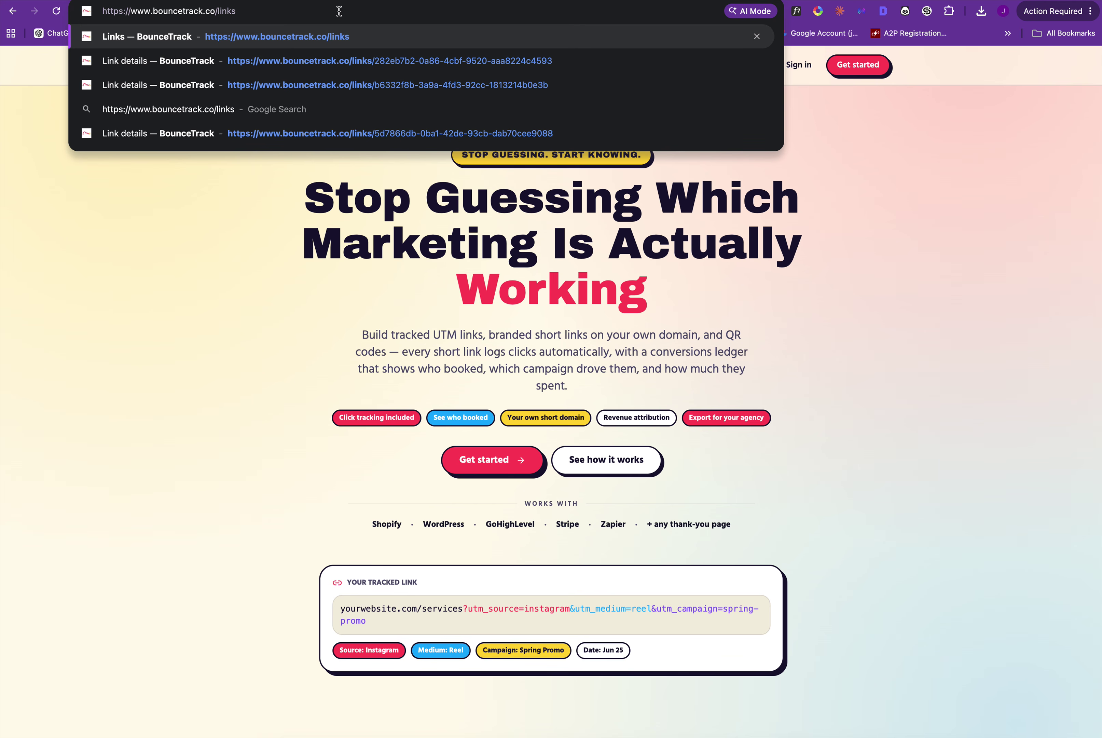
pyautogui.doubleClick(219, 11)
pyautogui.write('for')
pyautogui.press('Right')
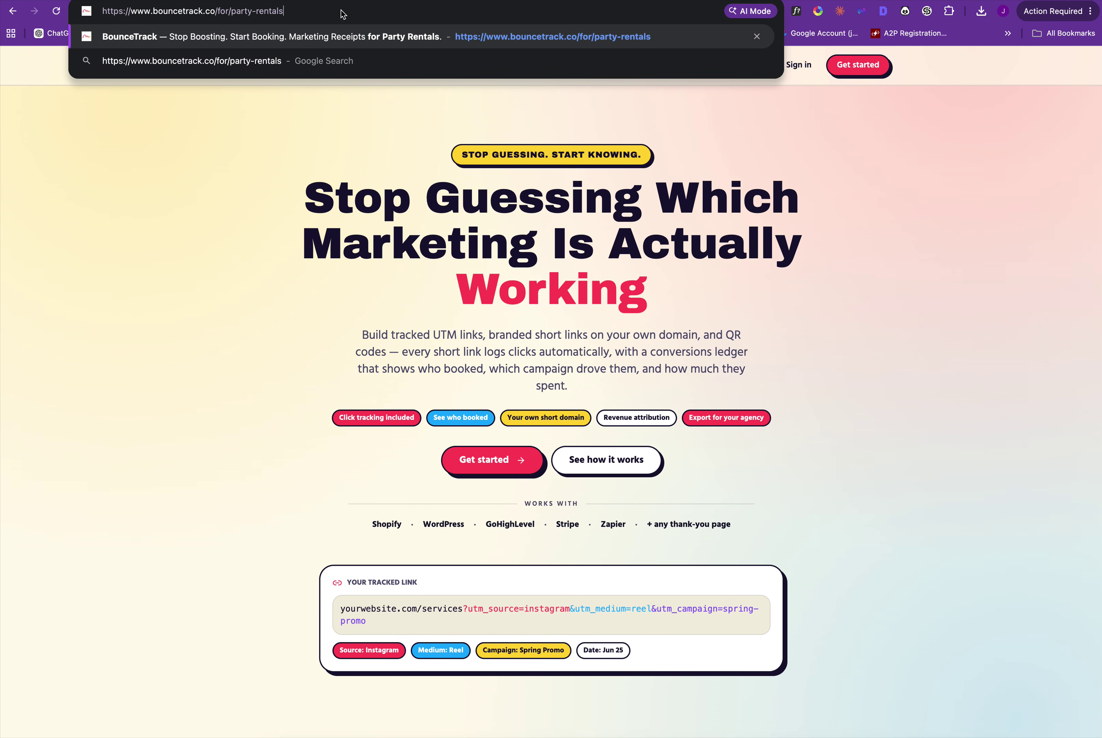
pyautogui.press('Return')
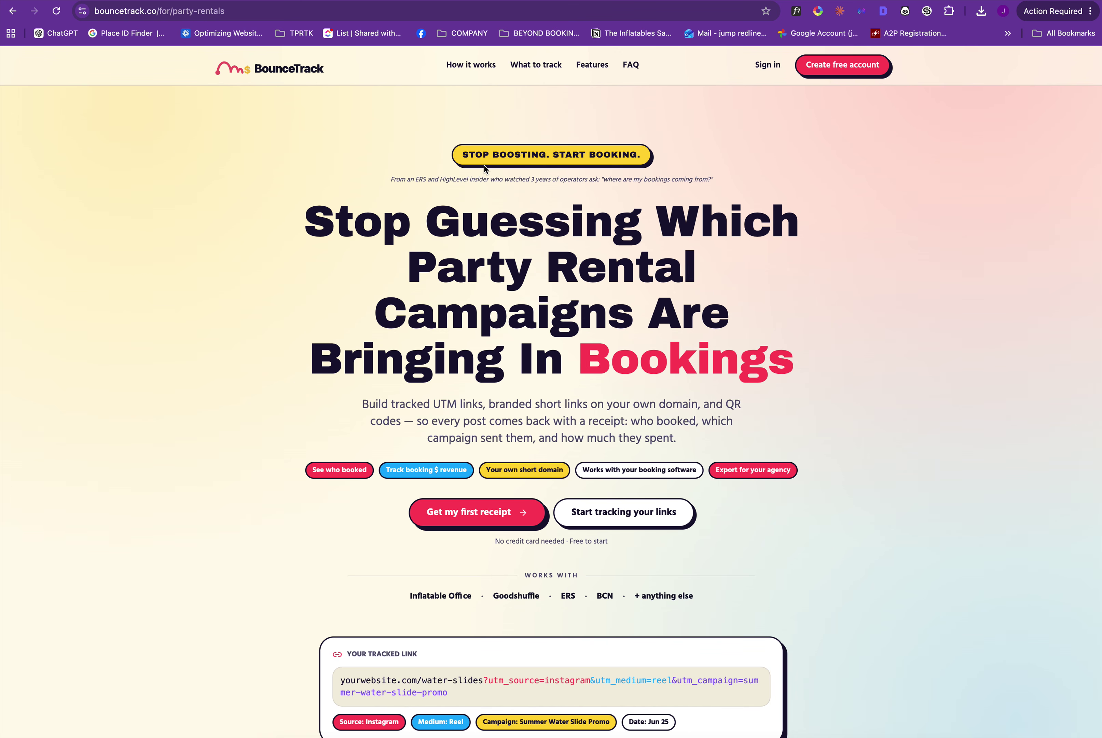
# - Find the pricing section of the party rentals page and examine the free Kick the tires plan beside the Pro plan
pyautogui.scroll(-5, 528, 251)
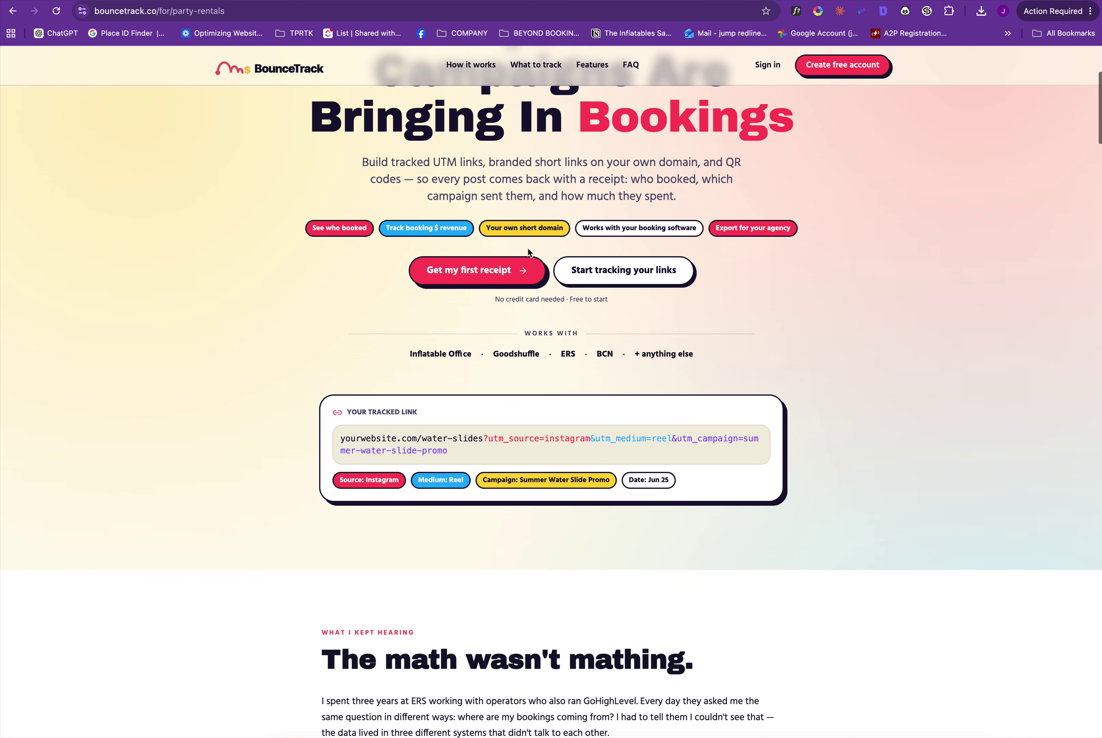
pyautogui.scroll(-20, 527, 248)
pyautogui.scroll(-15, 528, 248)
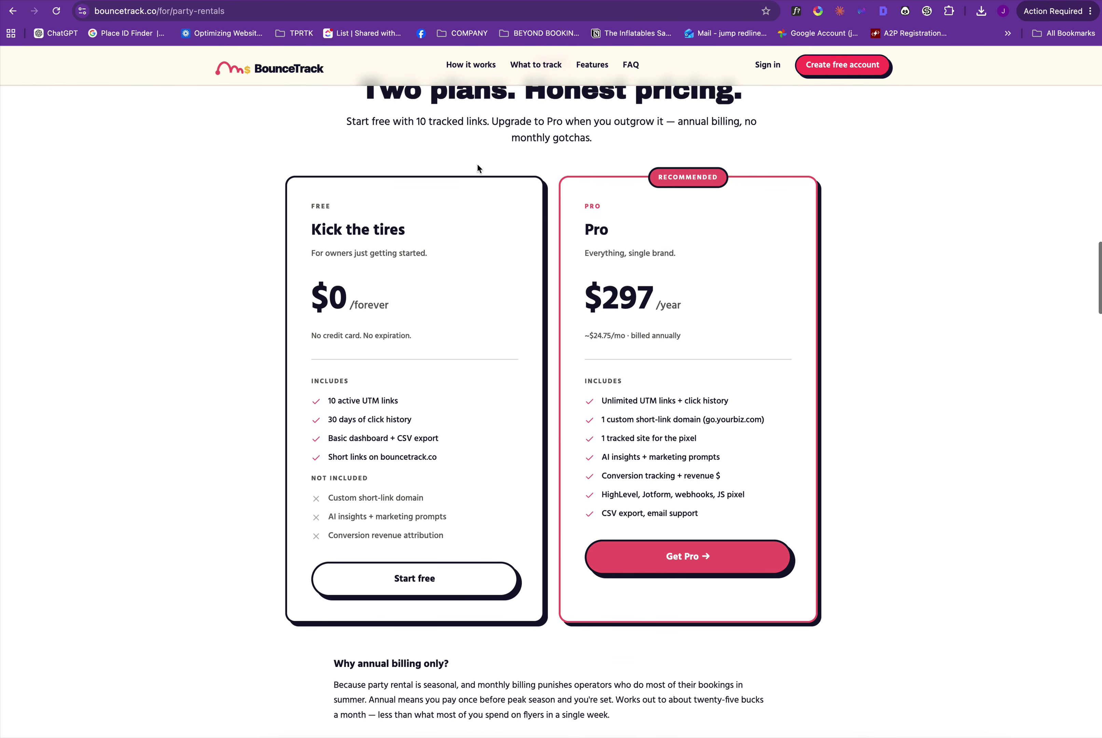
pyautogui.moveTo(322, 231); pyautogui.dragTo(350, 324)
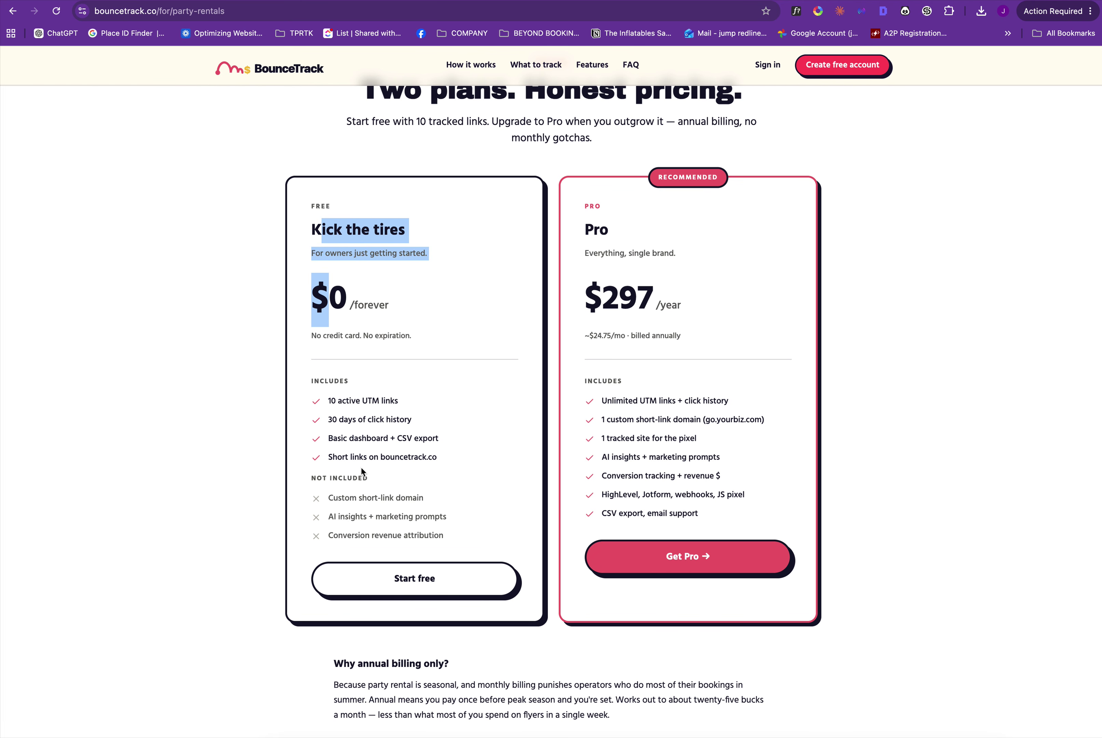
pyautogui.scroll(3, 595, 490)
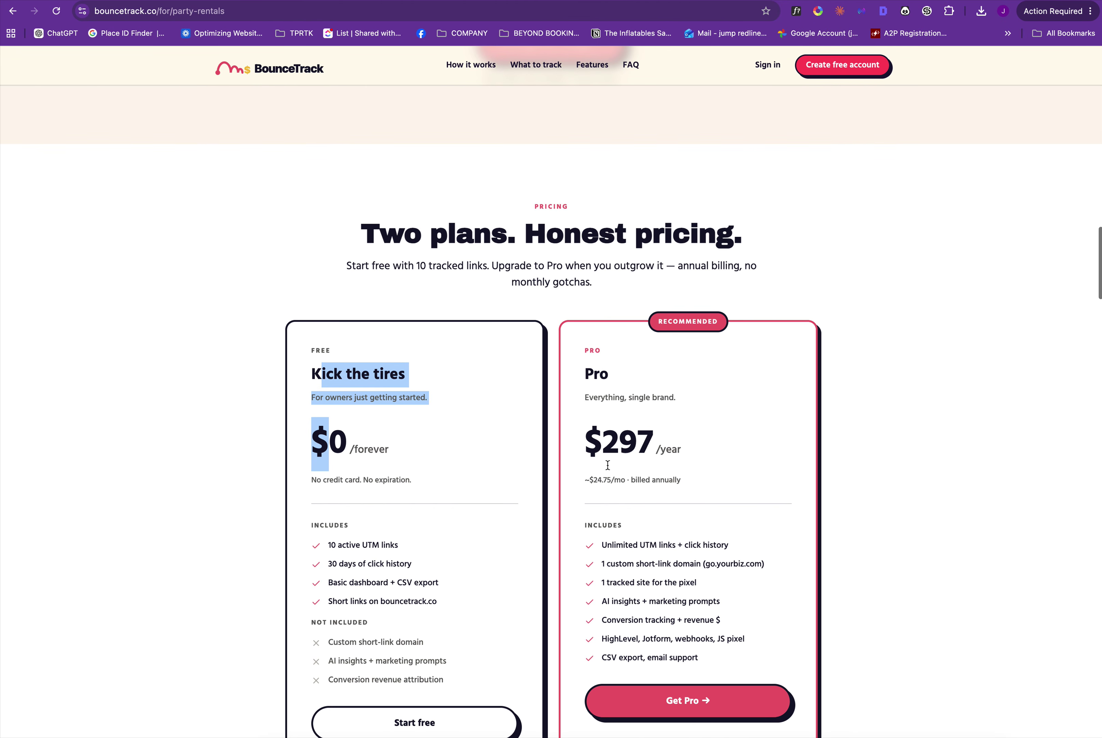
pyautogui.scroll(-1, 625, 455)
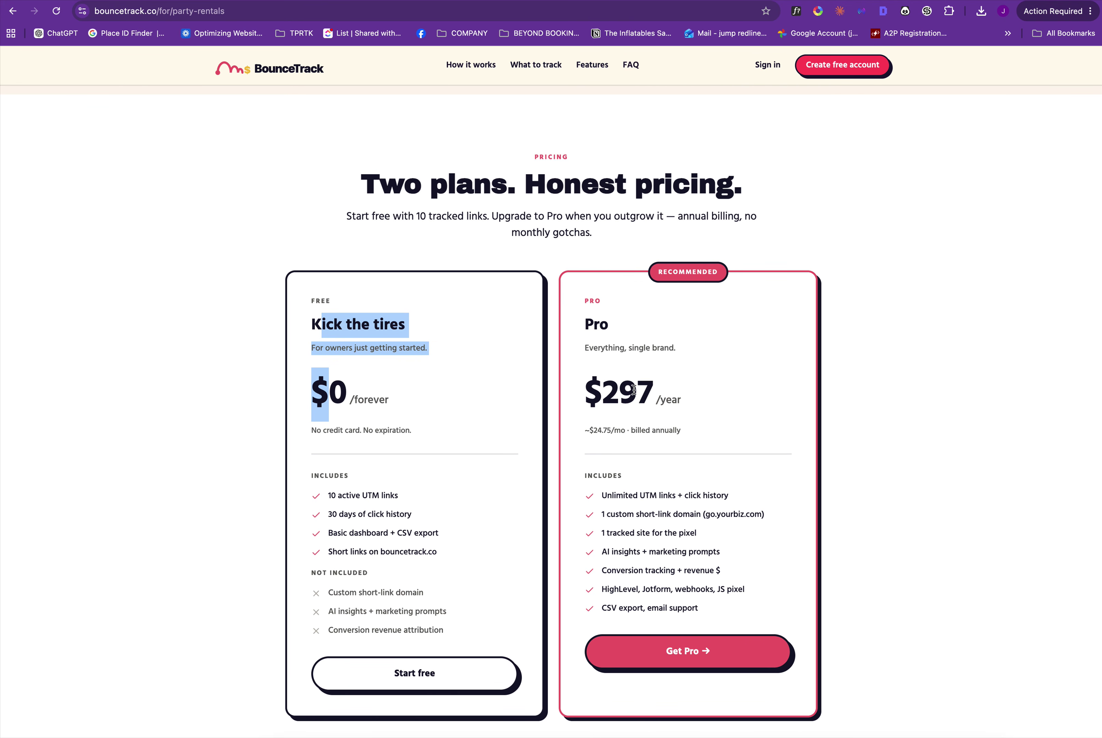
pyautogui.scroll(-1, 634, 389)
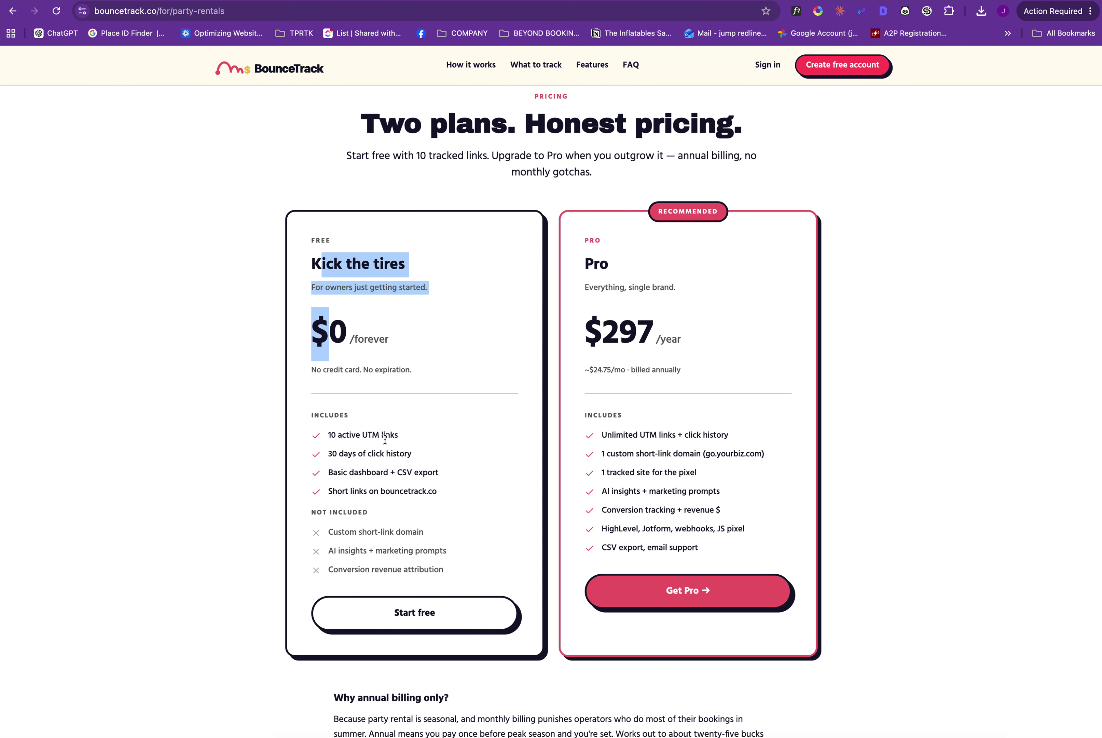
# - Highlight the free plan's active UTM links allowance, and the Pro plan's yearly price and list of included features
pyautogui.scroll(1, 357, 435)
pyautogui.click(357, 435)
pyautogui.moveTo(342, 437); pyautogui.dragTo(378, 439)
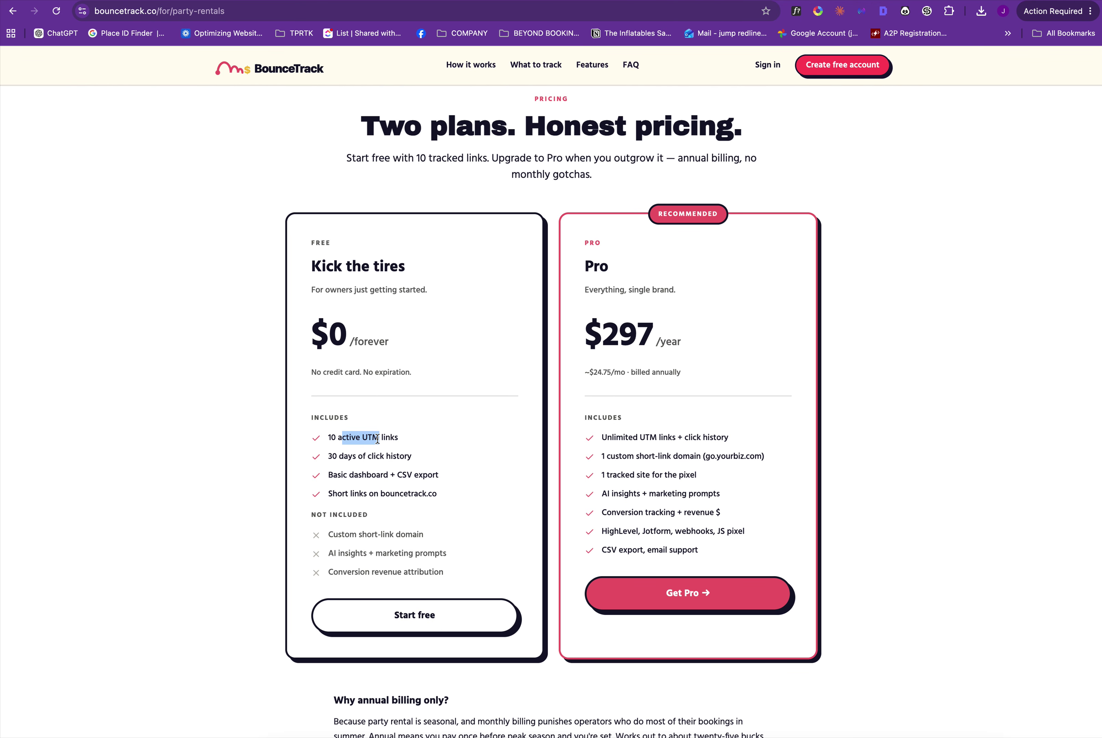
pyautogui.moveTo(626, 341); pyautogui.dragTo(669, 343)
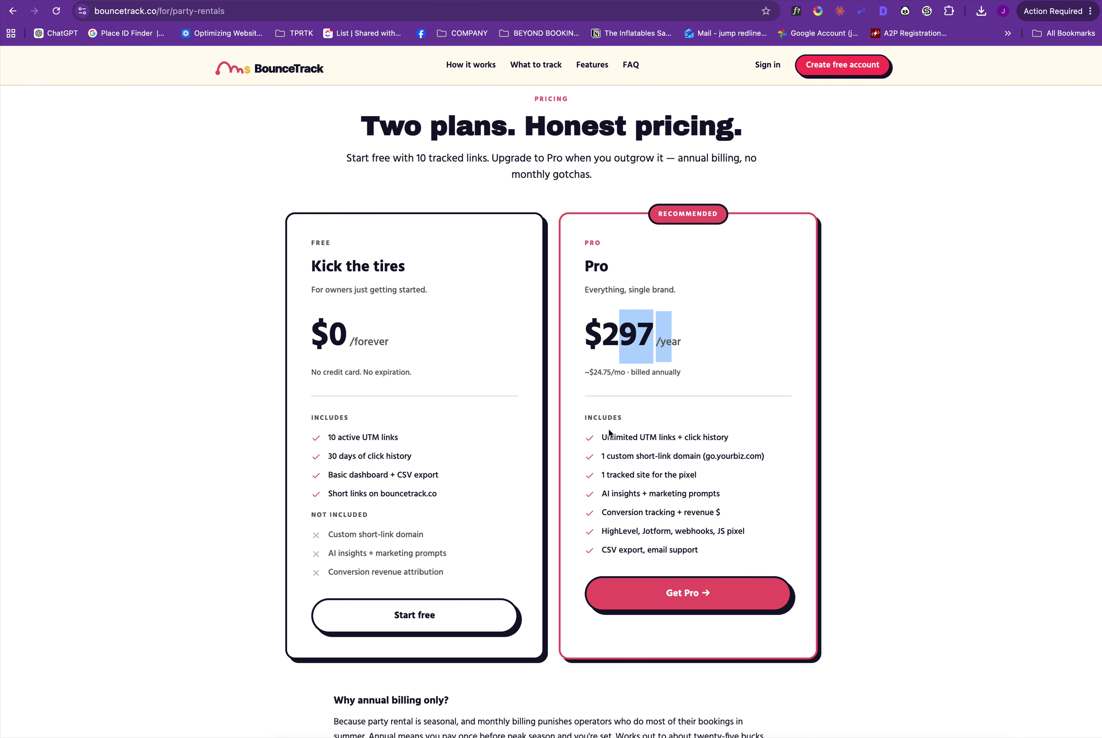
pyautogui.moveTo(602, 436); pyautogui.dragTo(728, 554)
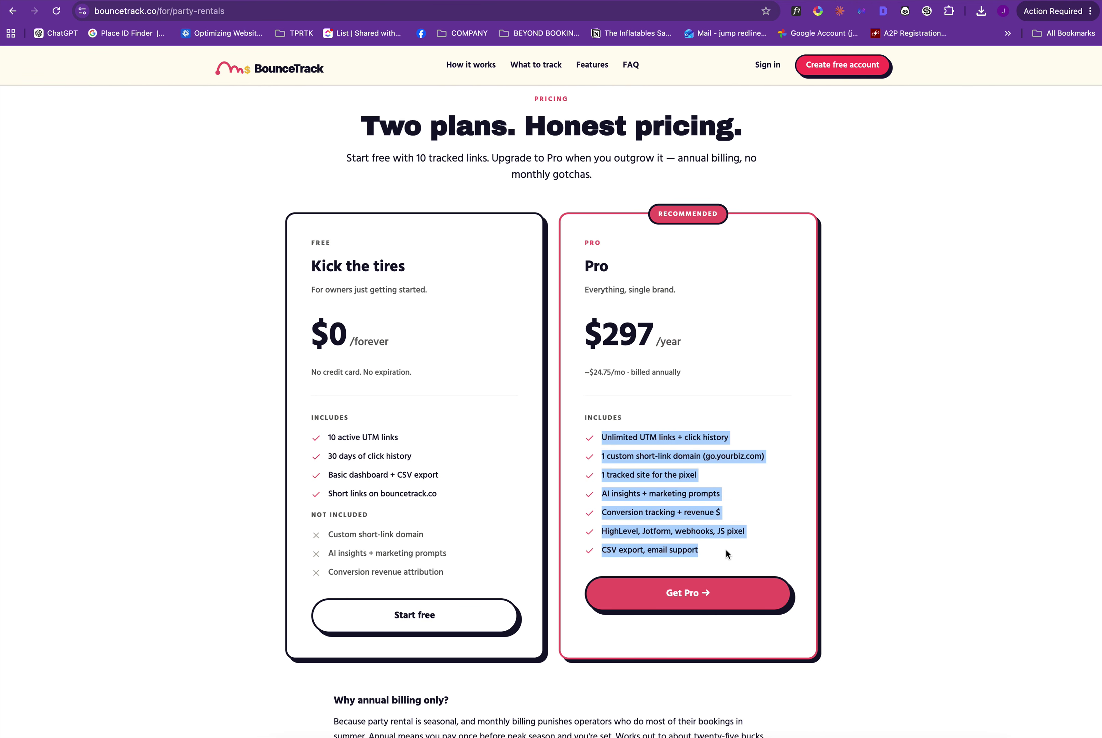
pyautogui.scroll(-3, 726, 553)
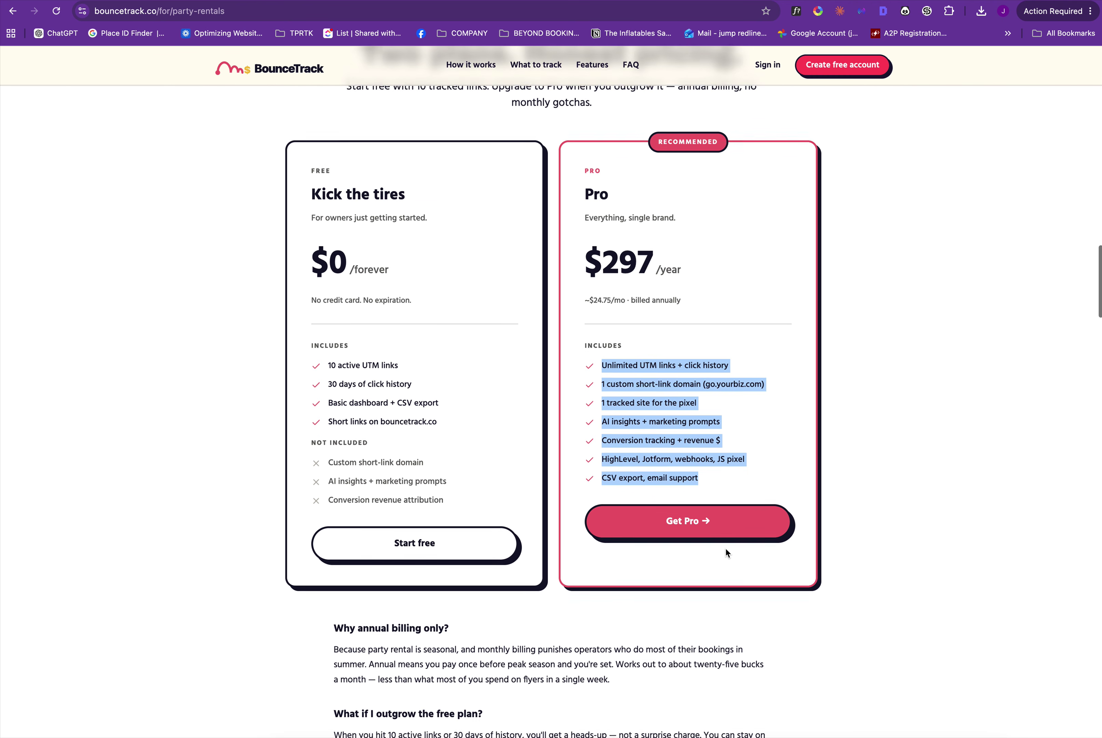
# - Go to the sign-in page and sign in with the prefilled e-mail and password
pyautogui.click(663, 521)
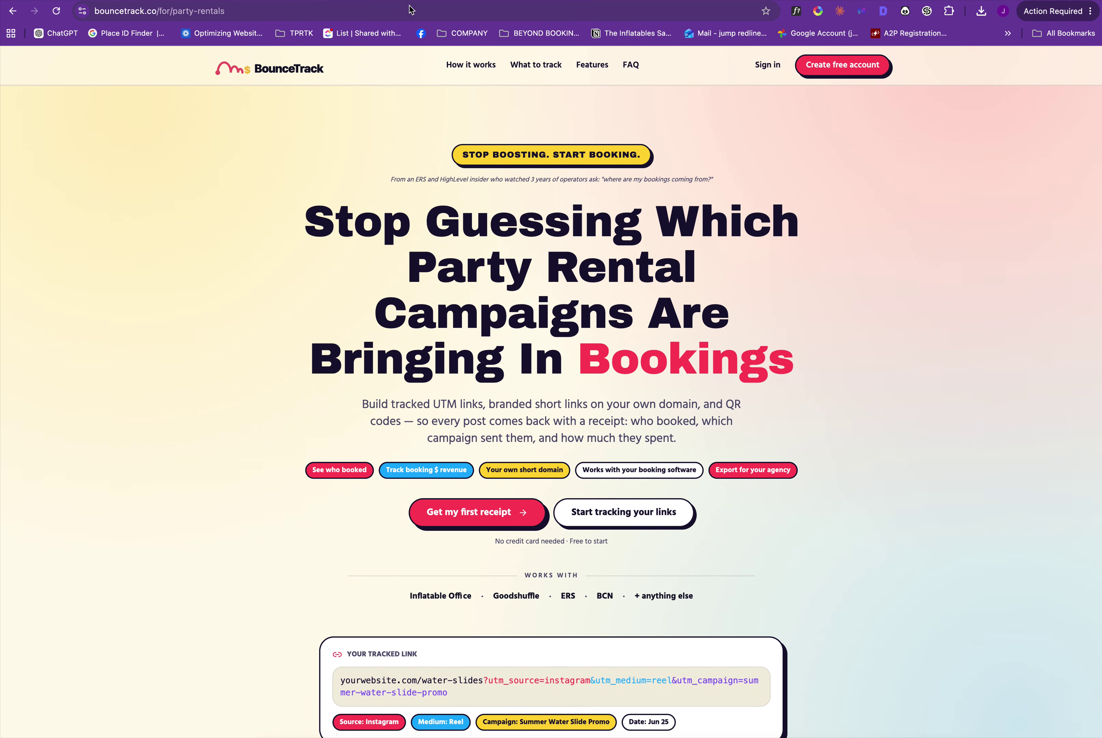
pyautogui.click(771, 68)
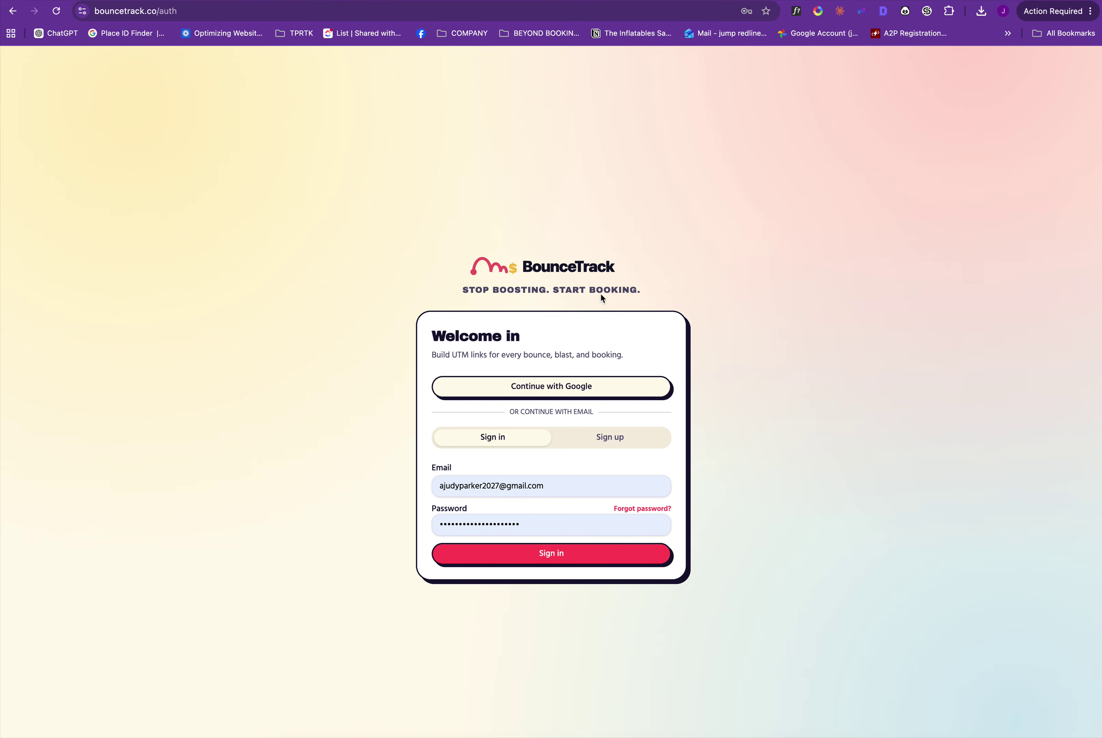
pyautogui.click(537, 557)
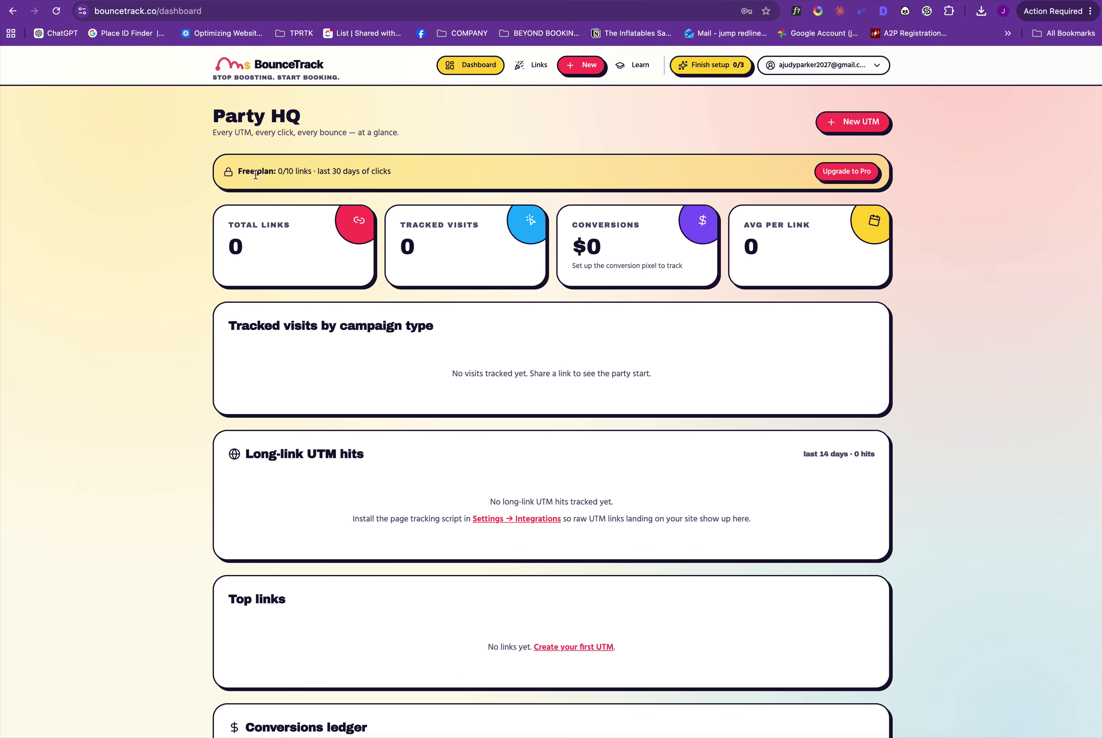
# - Highlight the free plan's link allowance on the dashboard and open the list of all links
pyautogui.moveTo(255, 175); pyautogui.dragTo(317, 173)
pyautogui.click(317, 174)
pyautogui.click(526, 70)
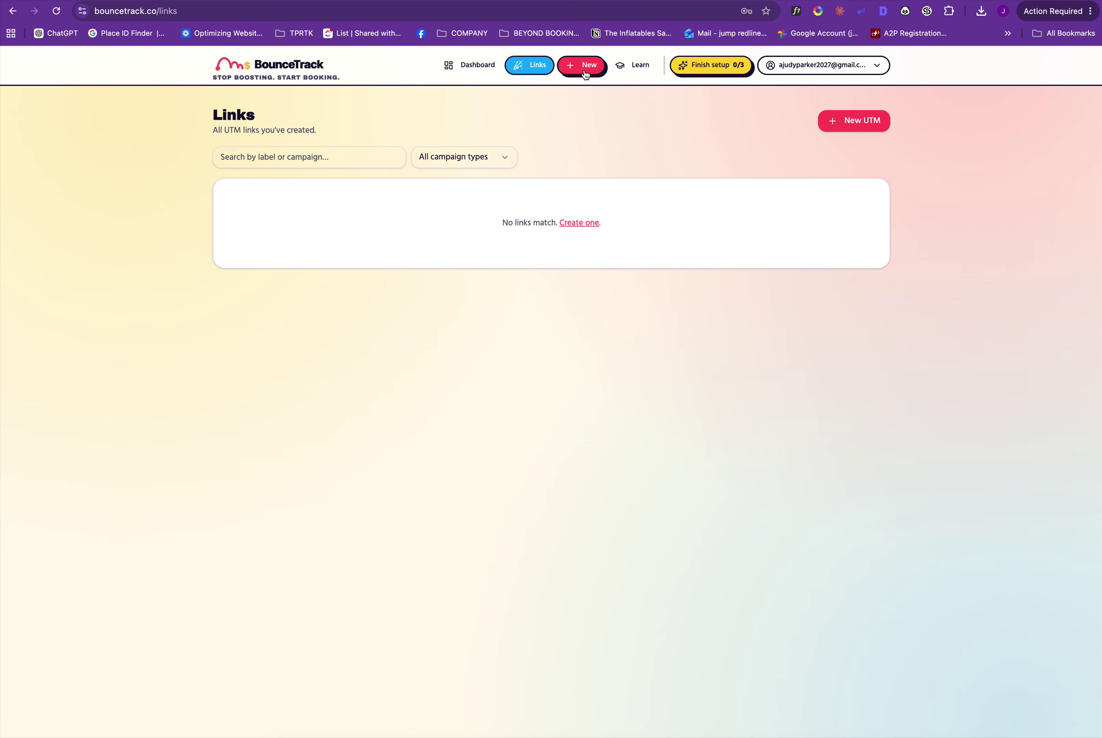
# - View the campaign types available for a new link and return to the dashboard
pyautogui.click(582, 65)
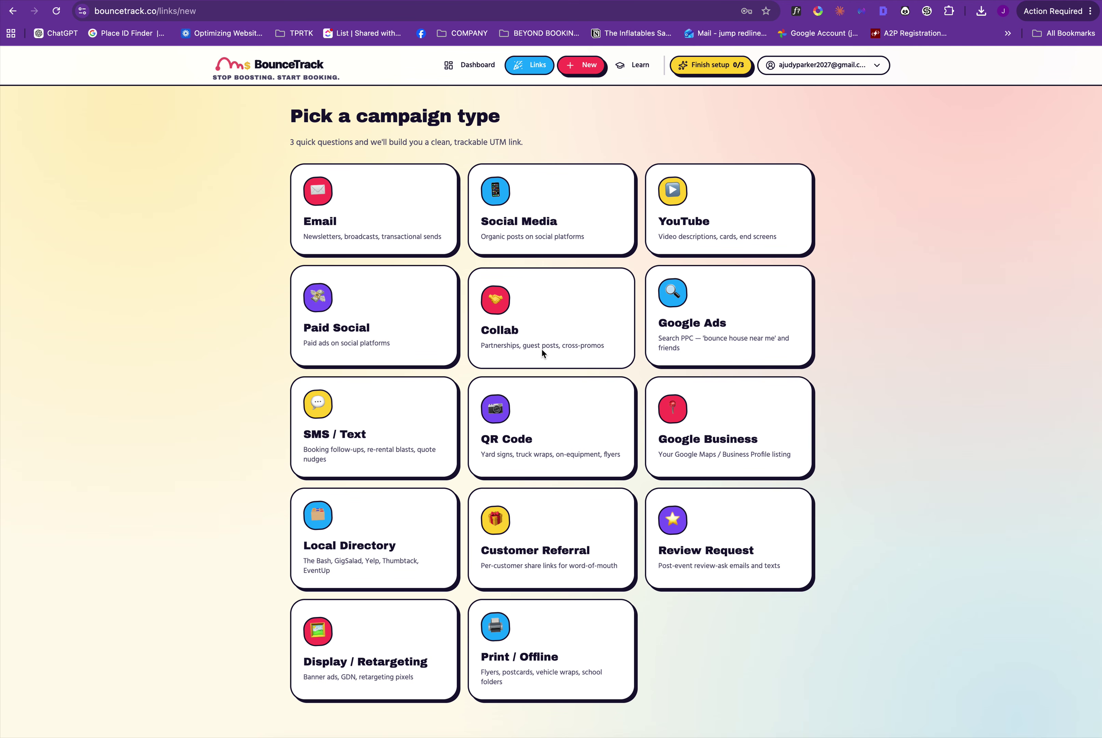
pyautogui.moveTo(439, 109); pyautogui.dragTo(449, 108)
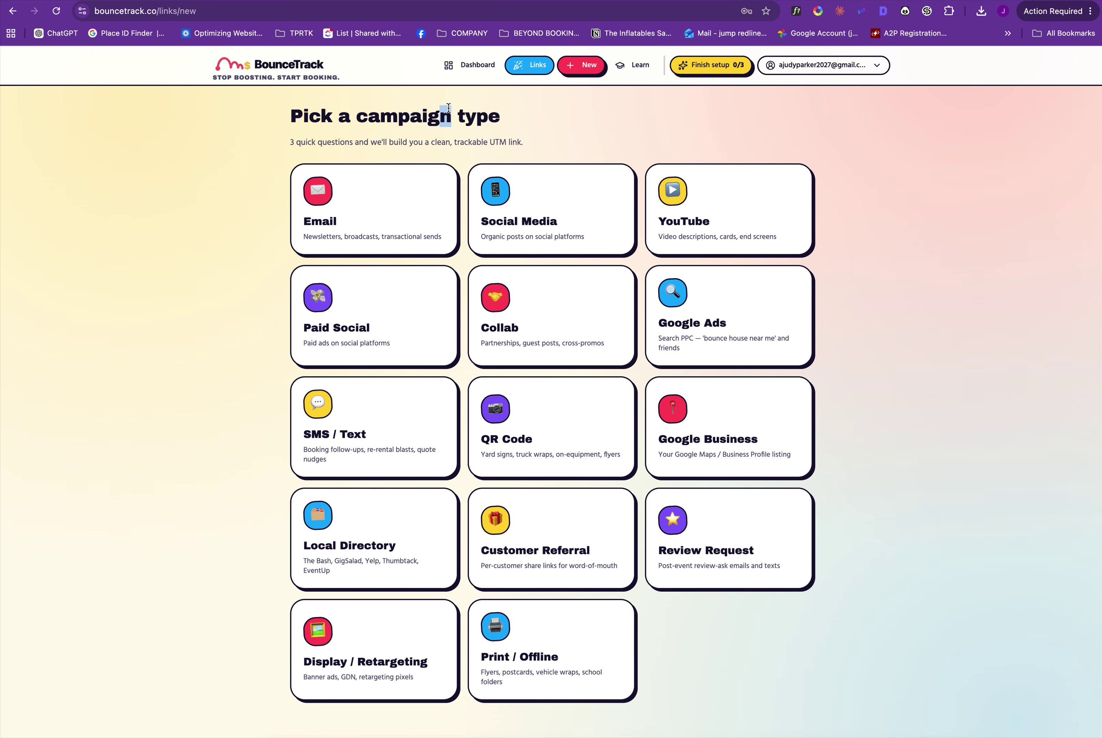
pyautogui.click(460, 66)
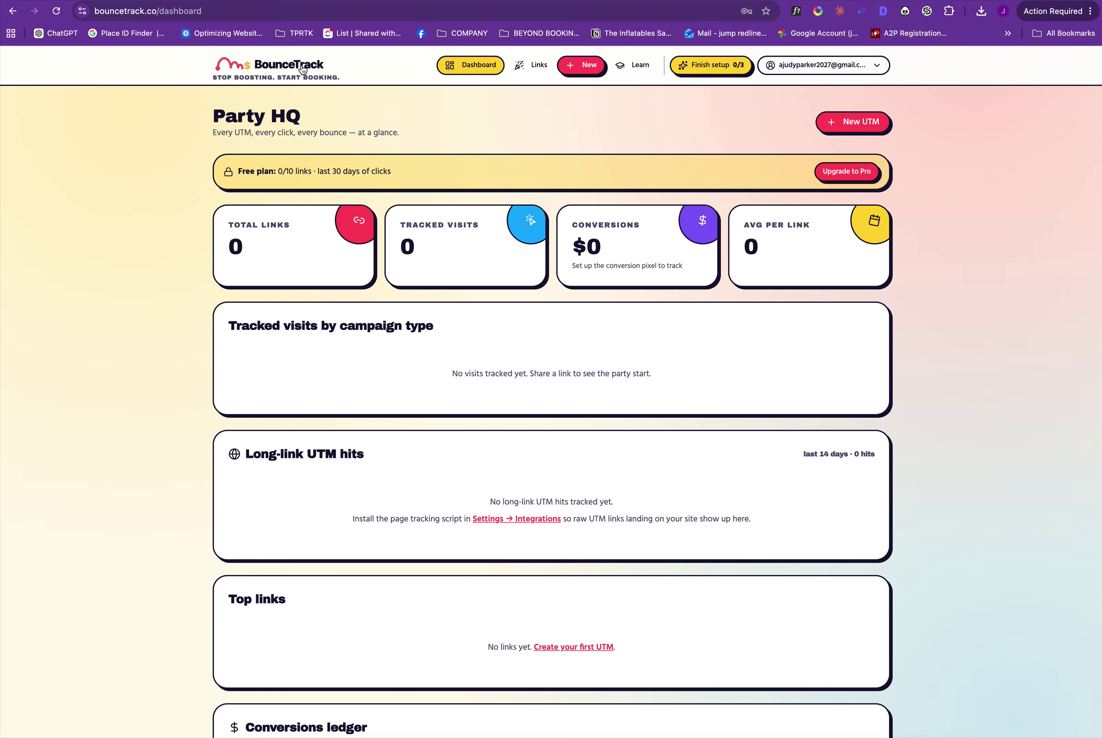